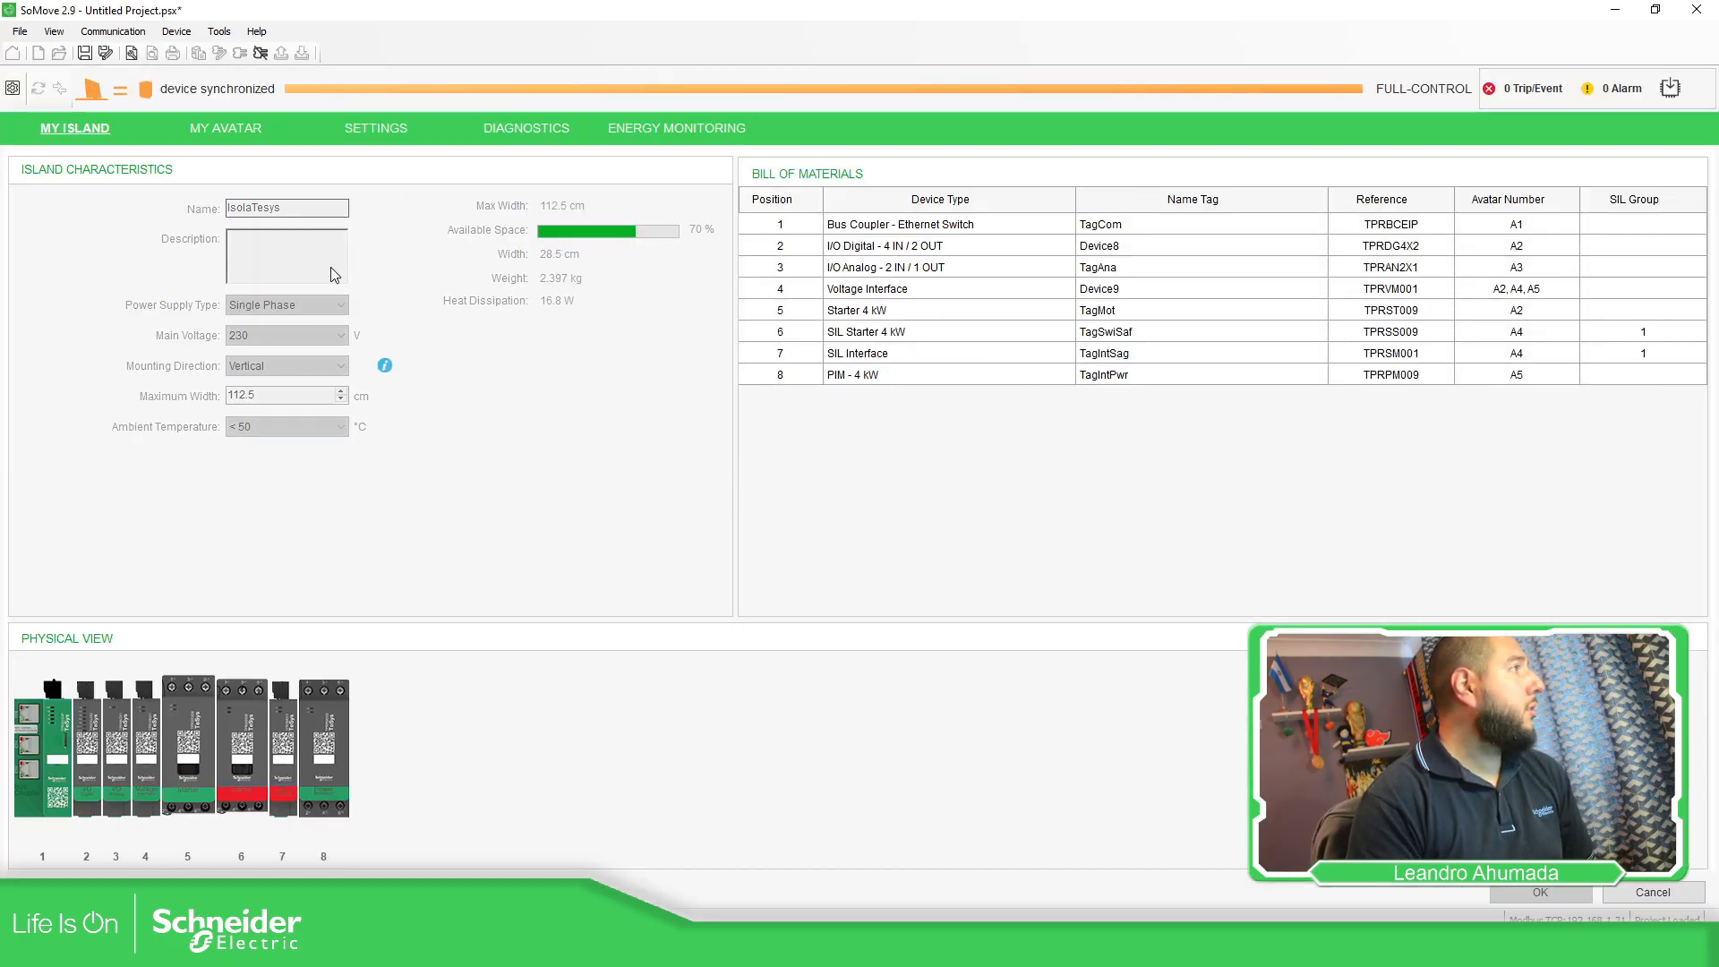
# Go from the eight-device My Island overview to the island's Settings page.
pyautogui.click(377, 129)
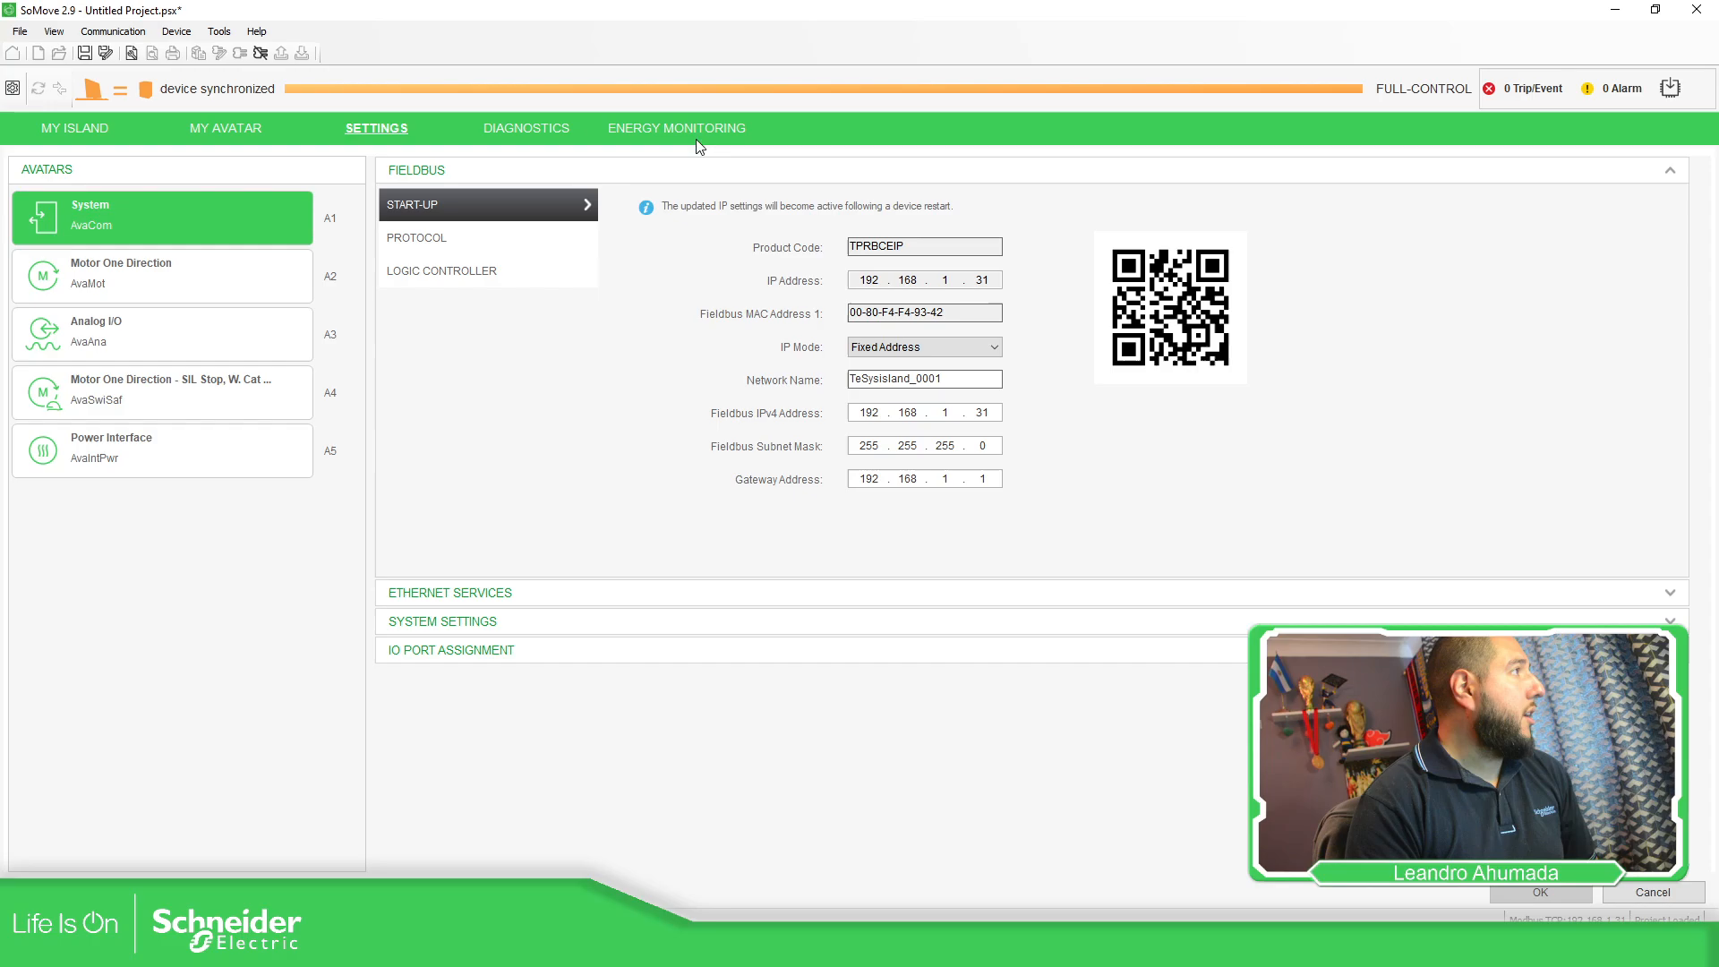
# Check the island's SNTP configuration under Ethernet Services, still disabled, then return to Control Expert.
pyautogui.click(1671, 595)
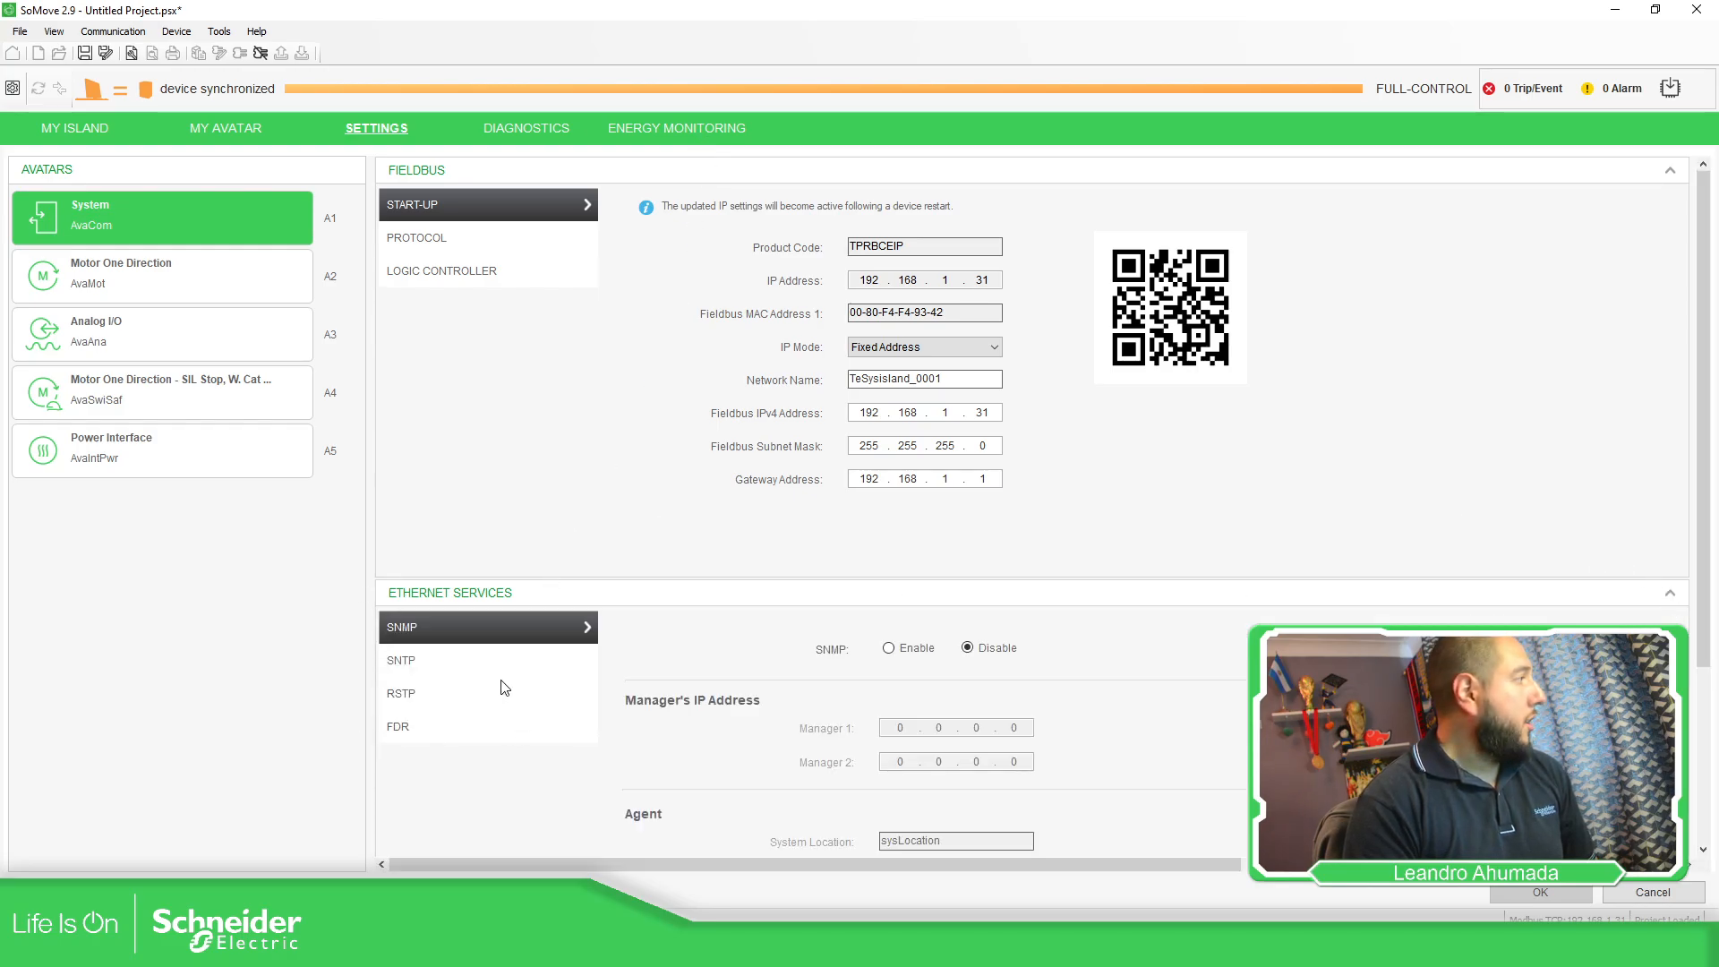
pyautogui.click(440, 665)
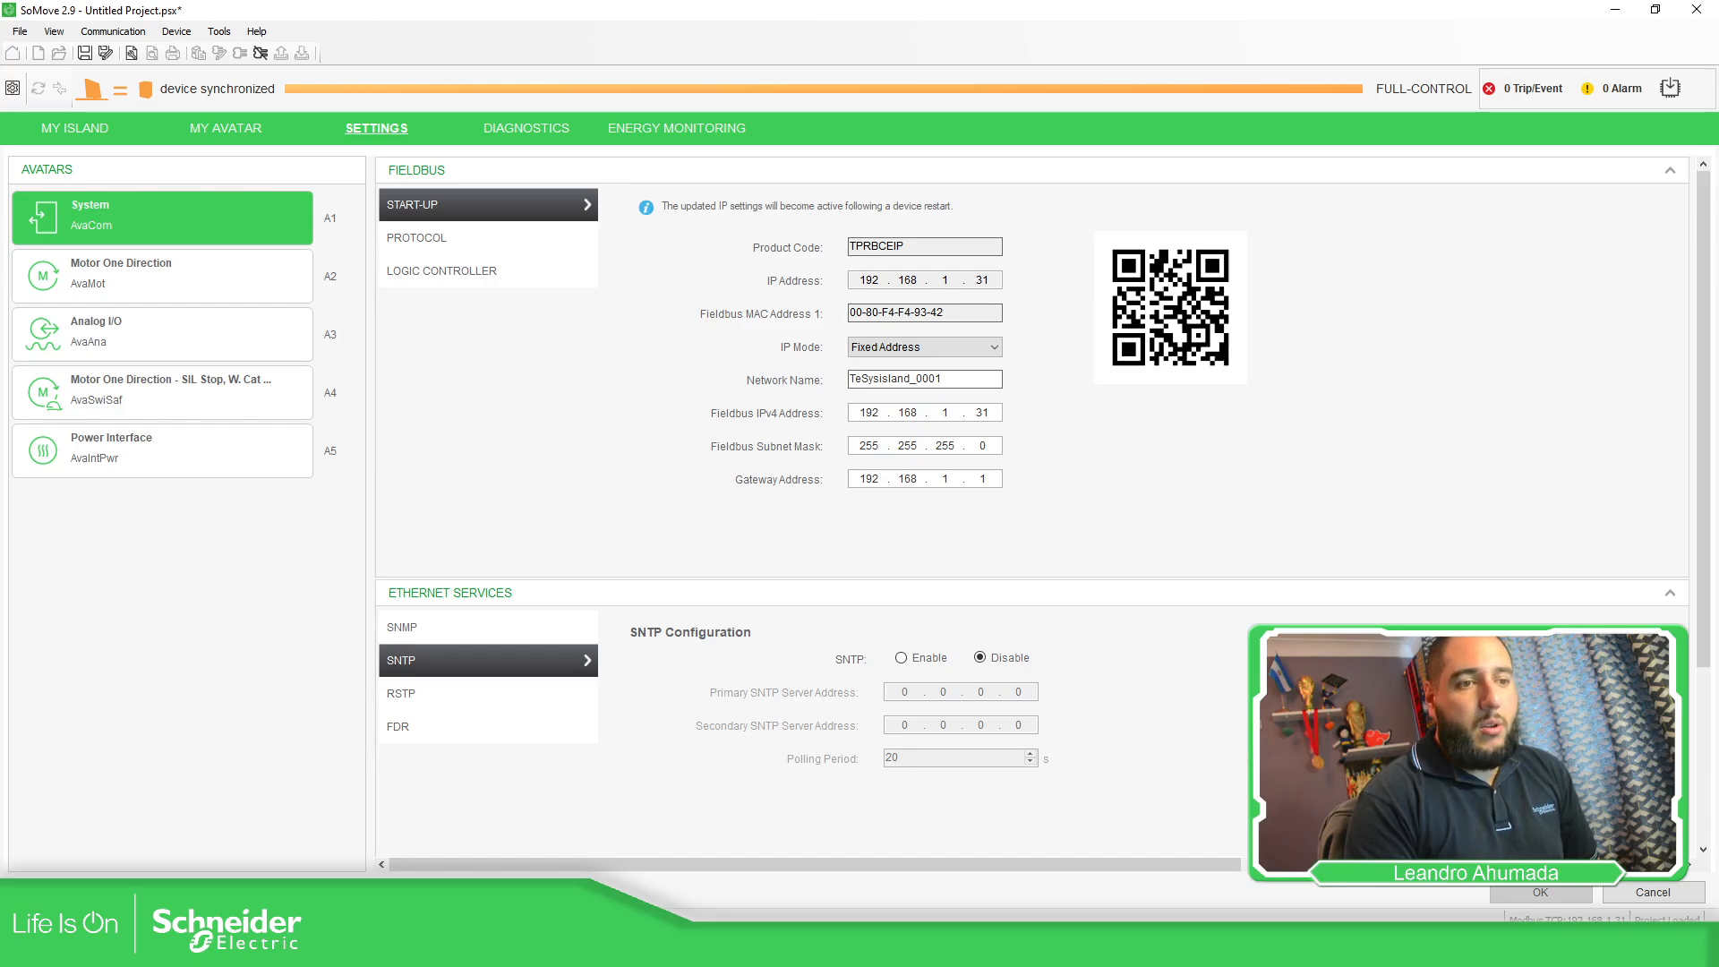
pyautogui.hotkey('alt', 'Tab')
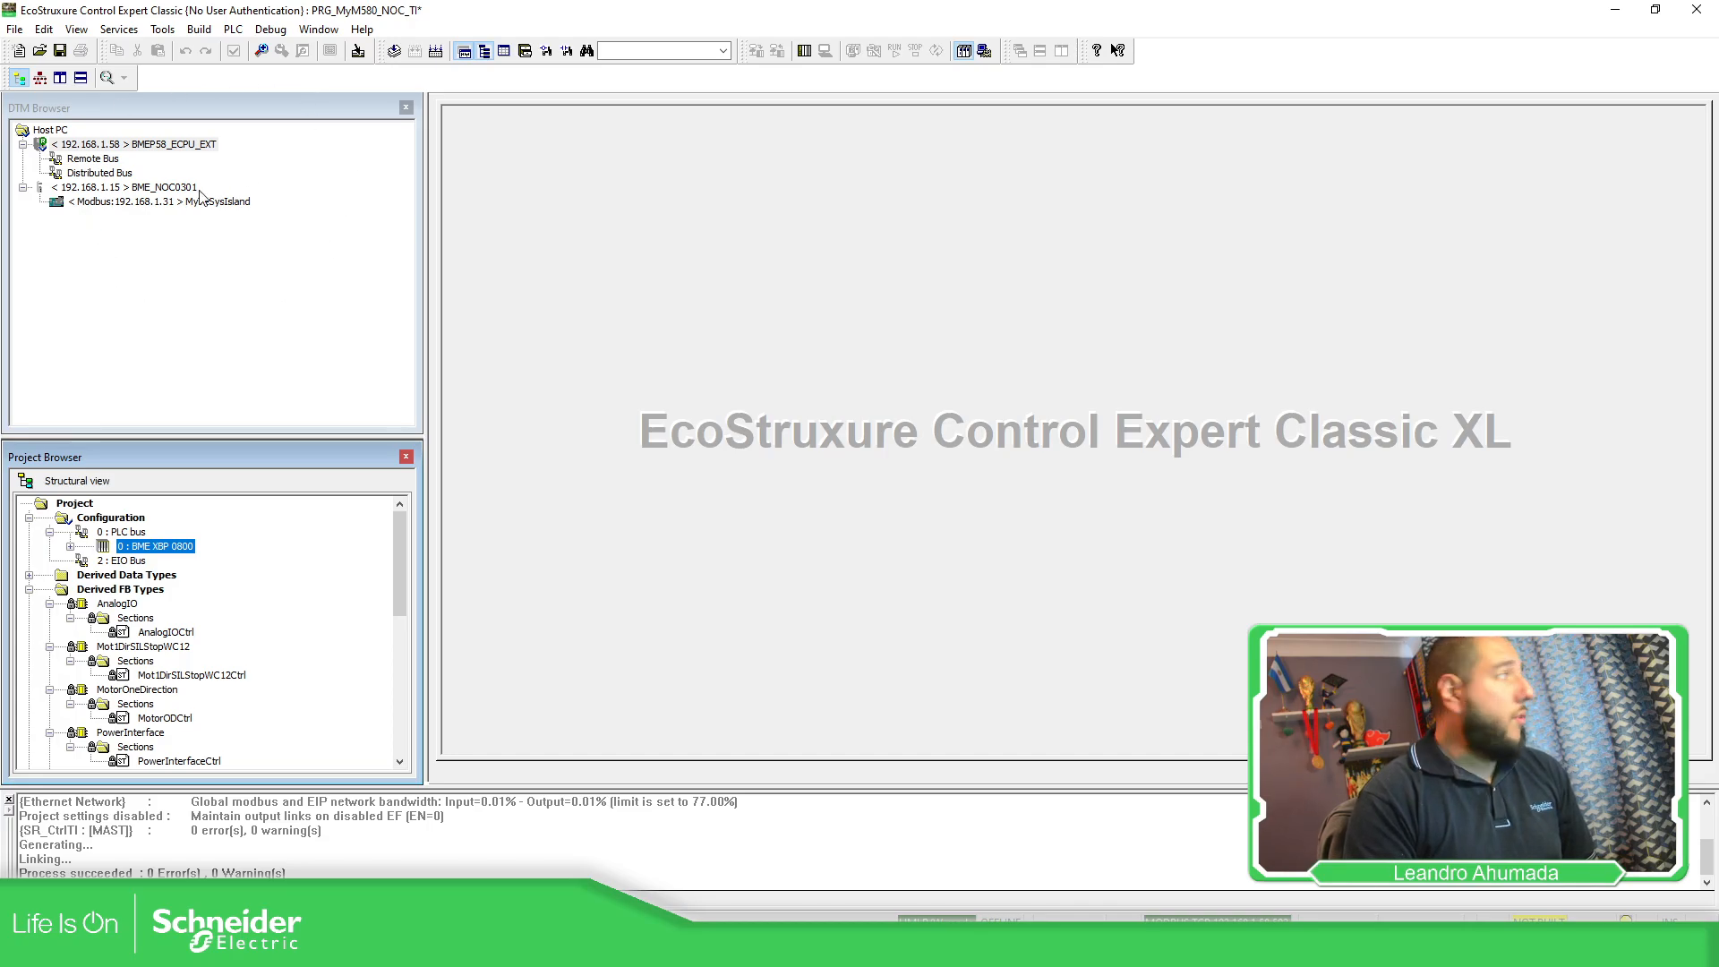
# From the PLC bus rack, open the M580 CPU Ethernet port's configuration to view its NTP settings.
pyautogui.doubleClick(124, 532)
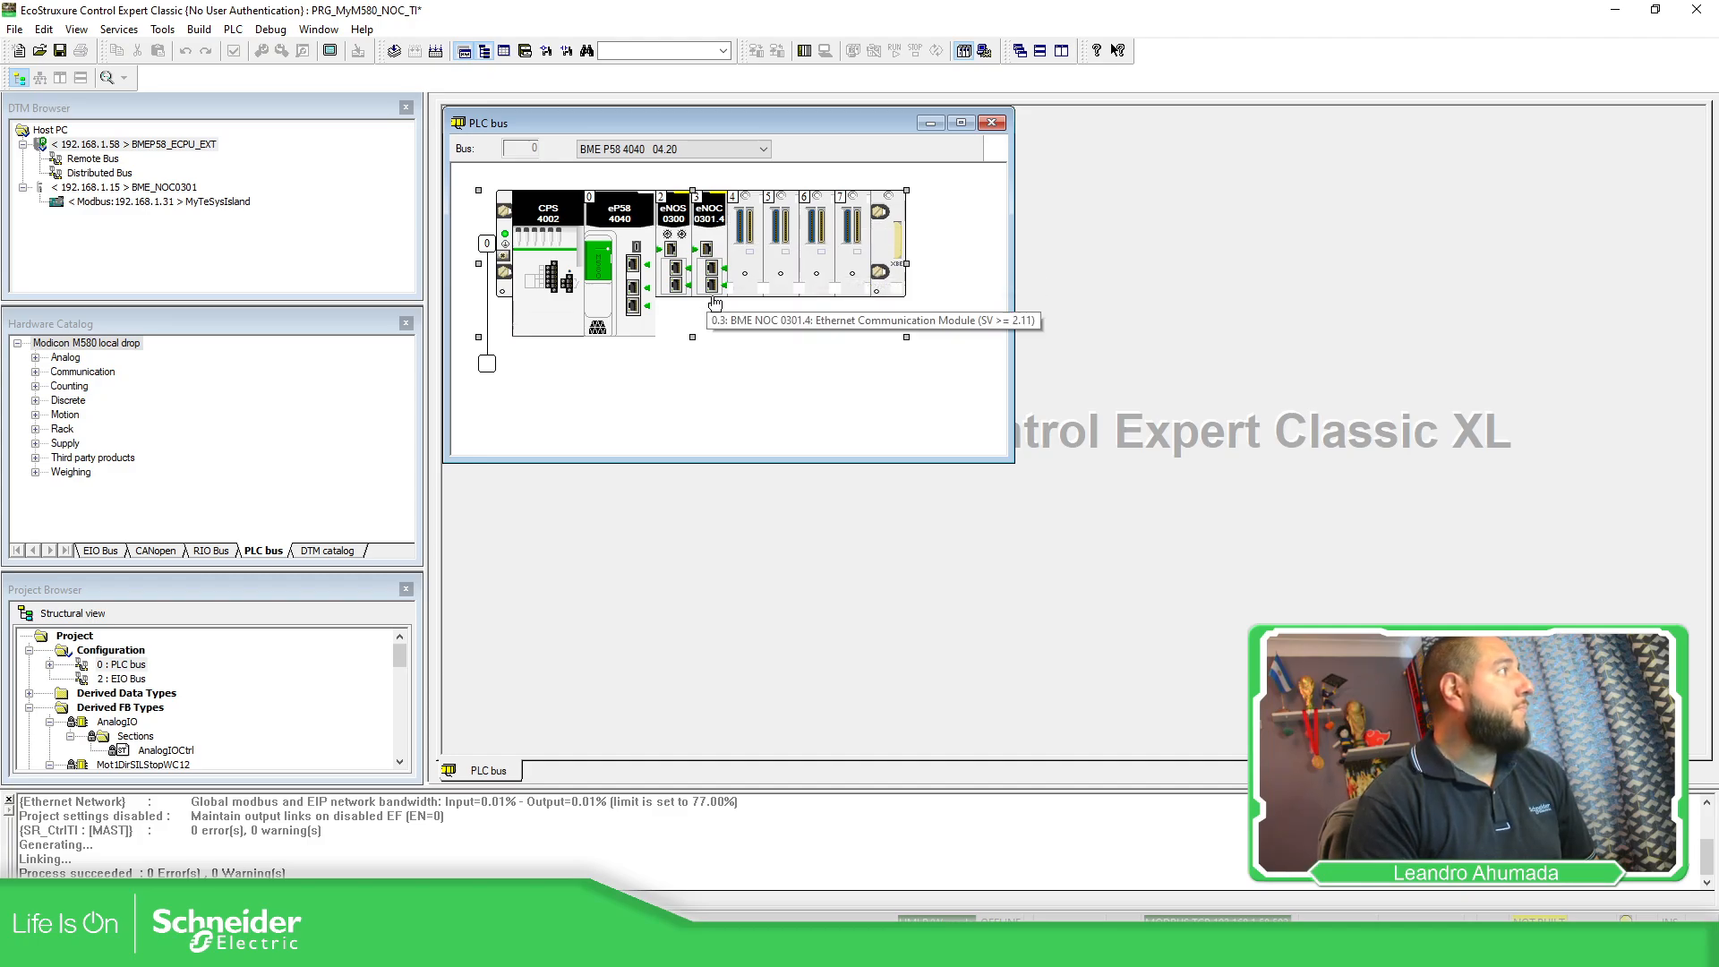
pyautogui.click(632, 304)
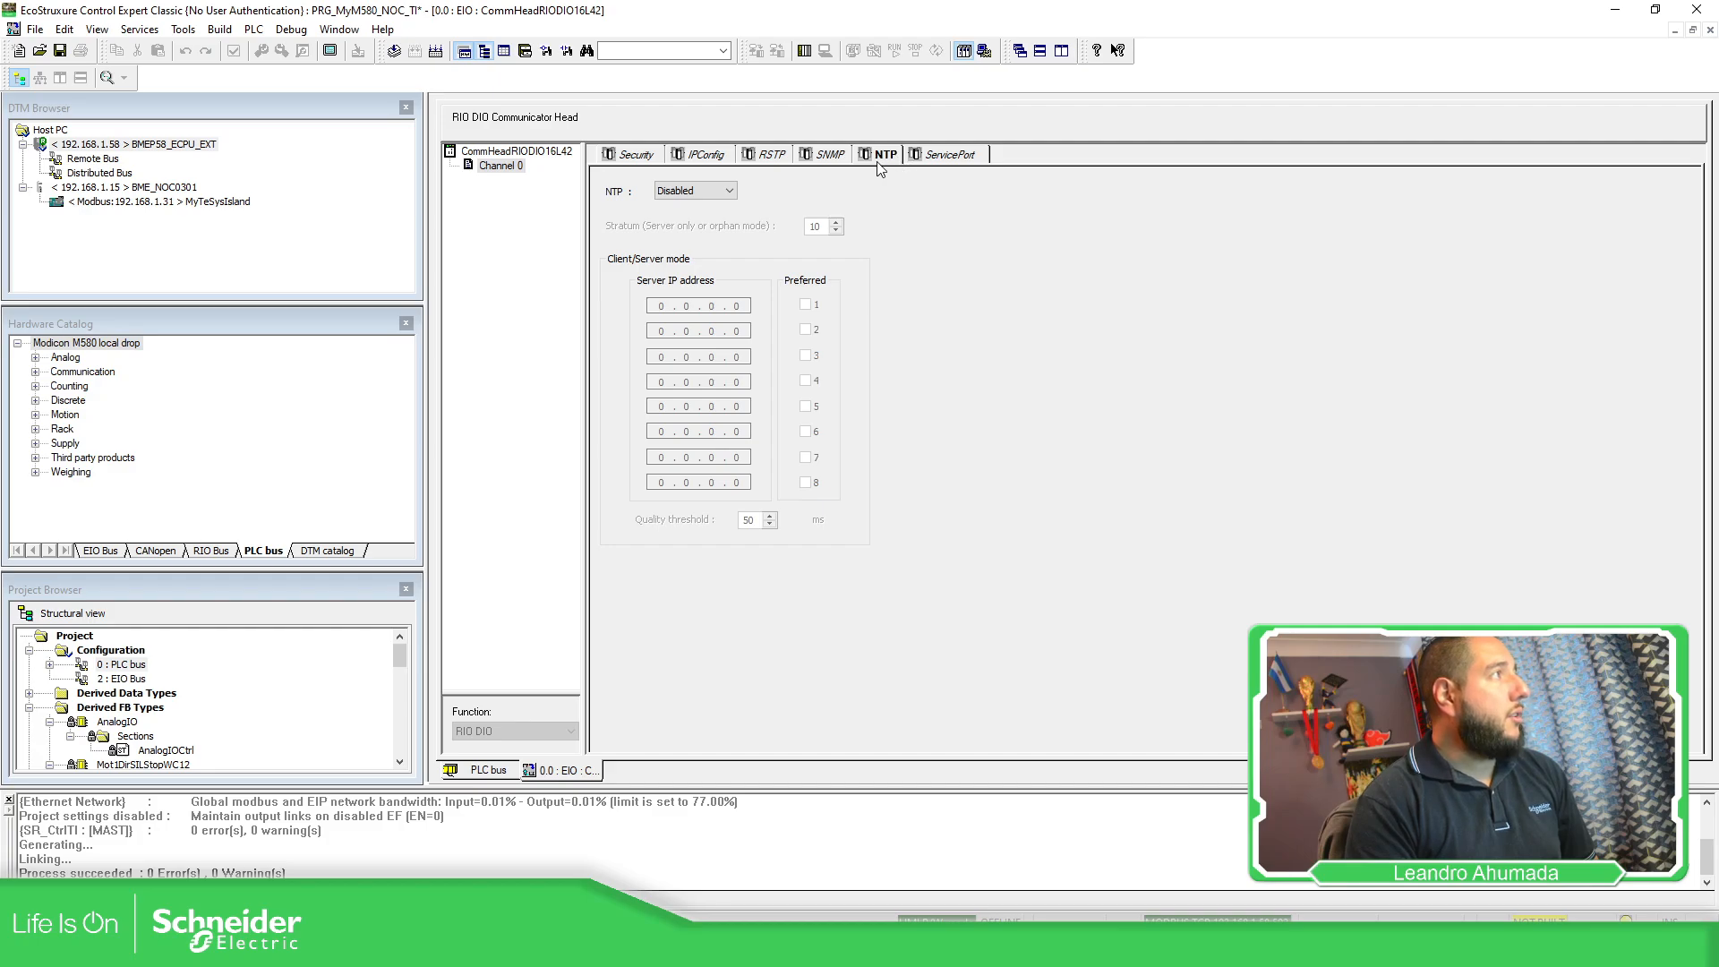
# Set the CPU's NTP mode to Server Only and validate the change.
pyautogui.click(673, 191)
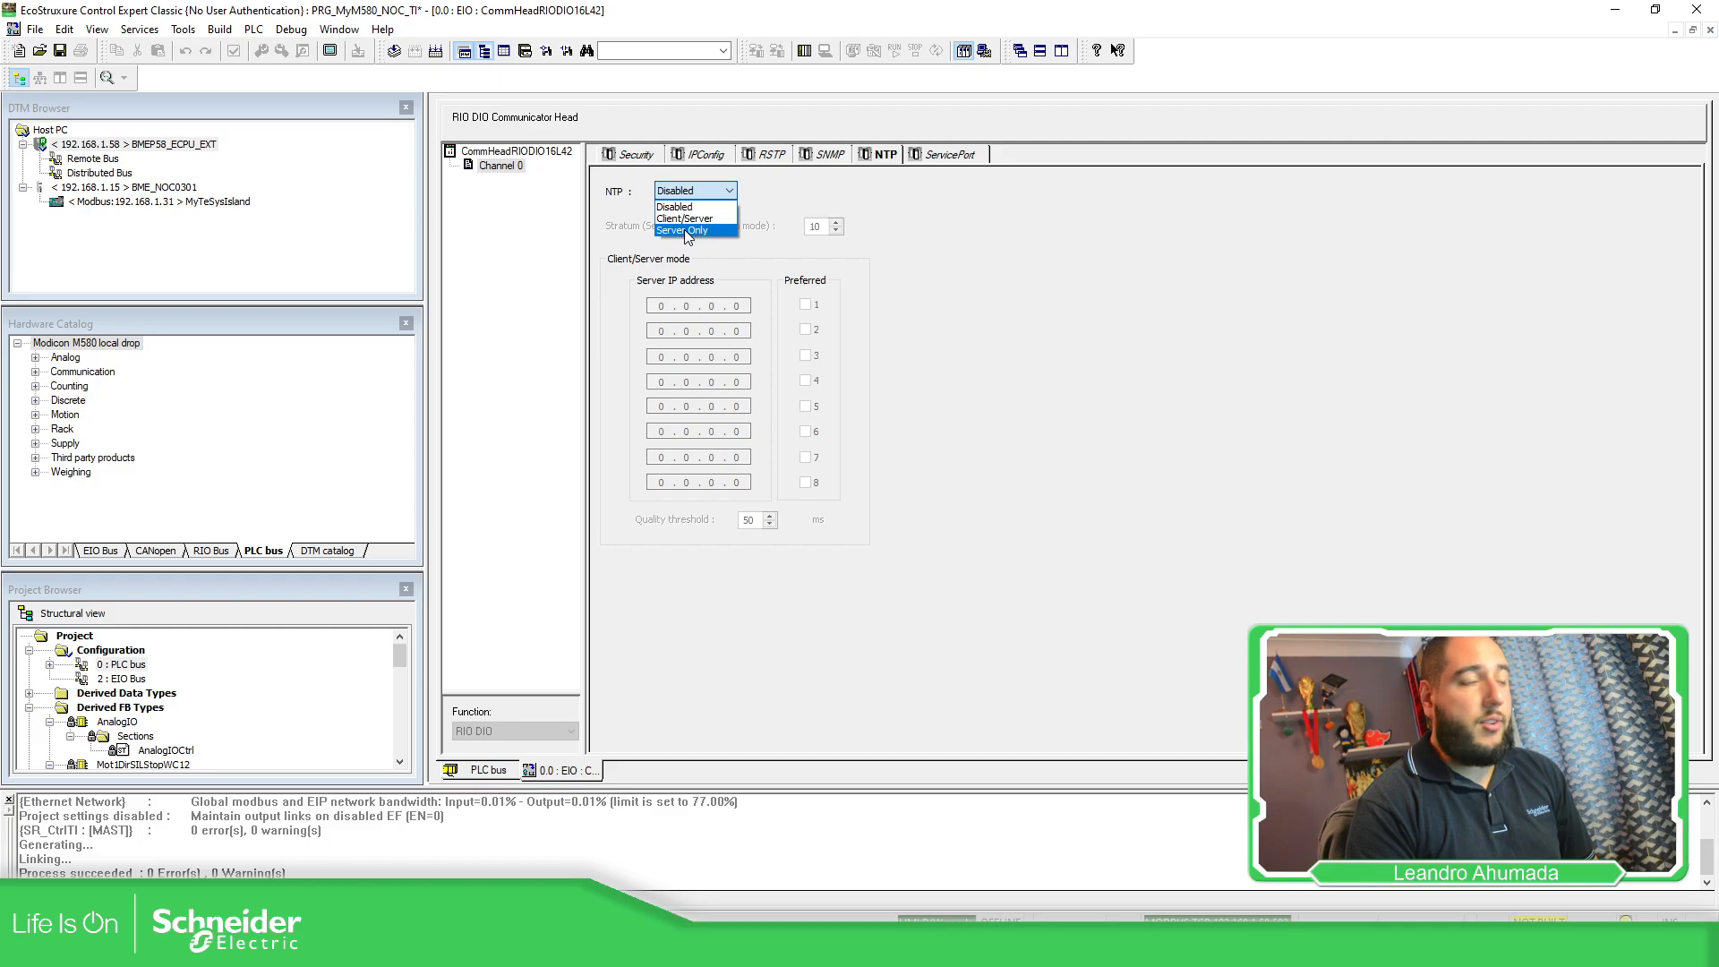
pyautogui.click(687, 231)
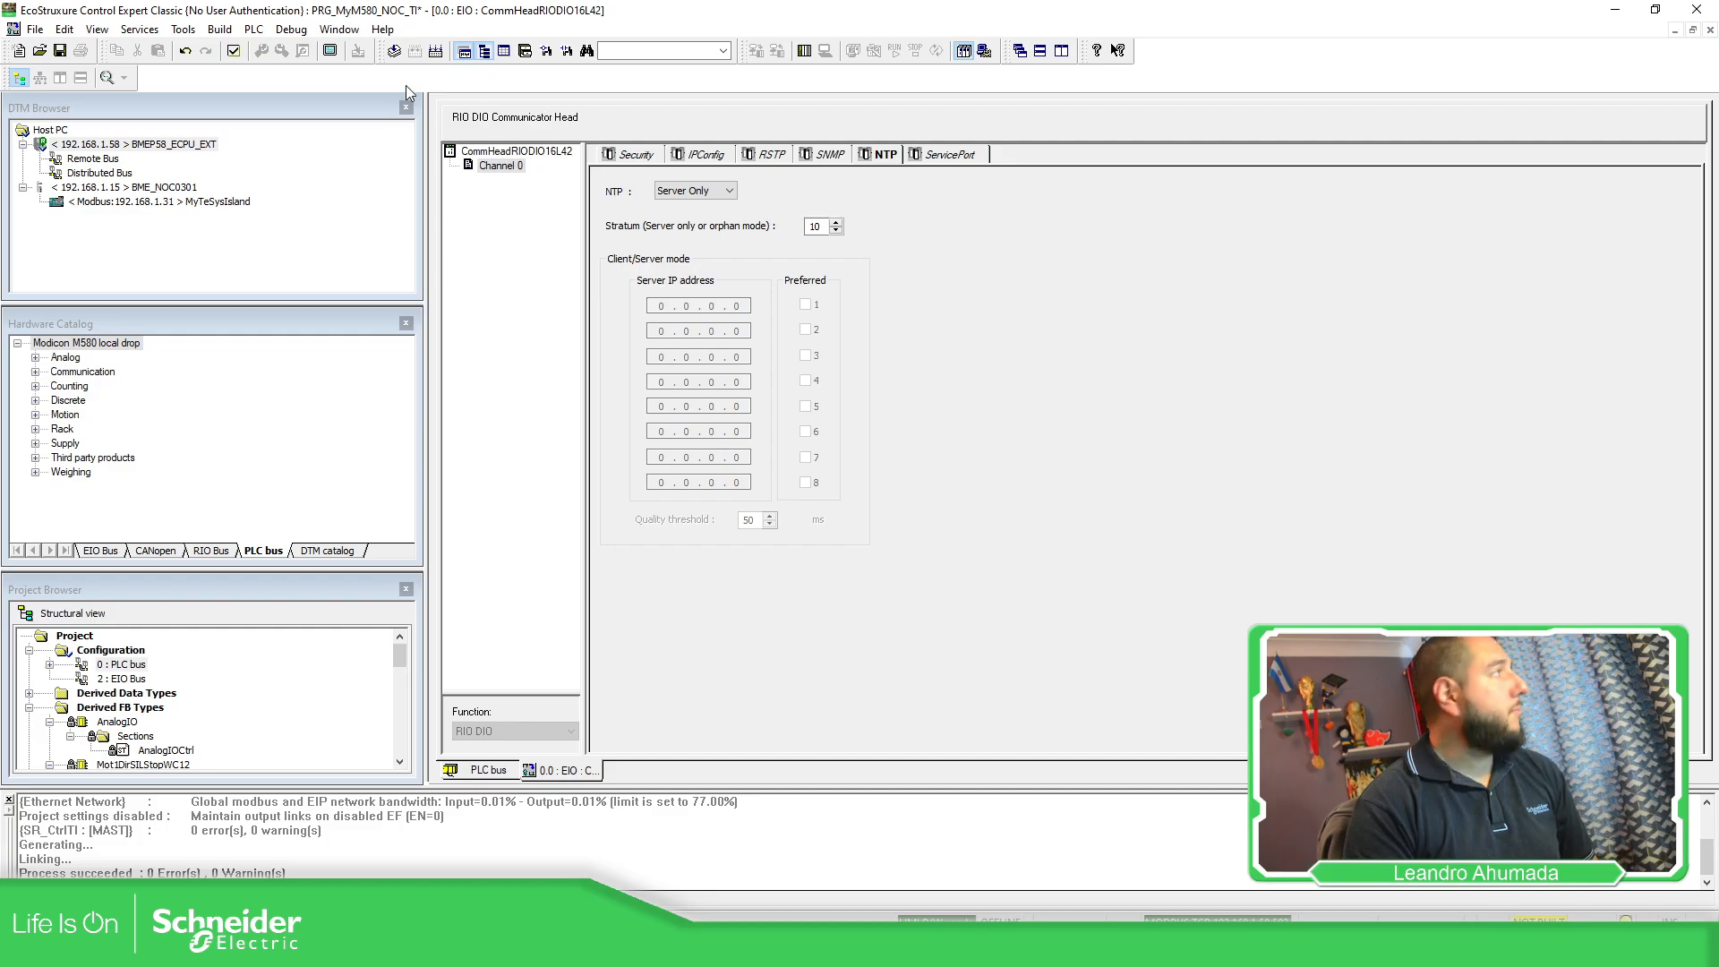
pyautogui.click(234, 52)
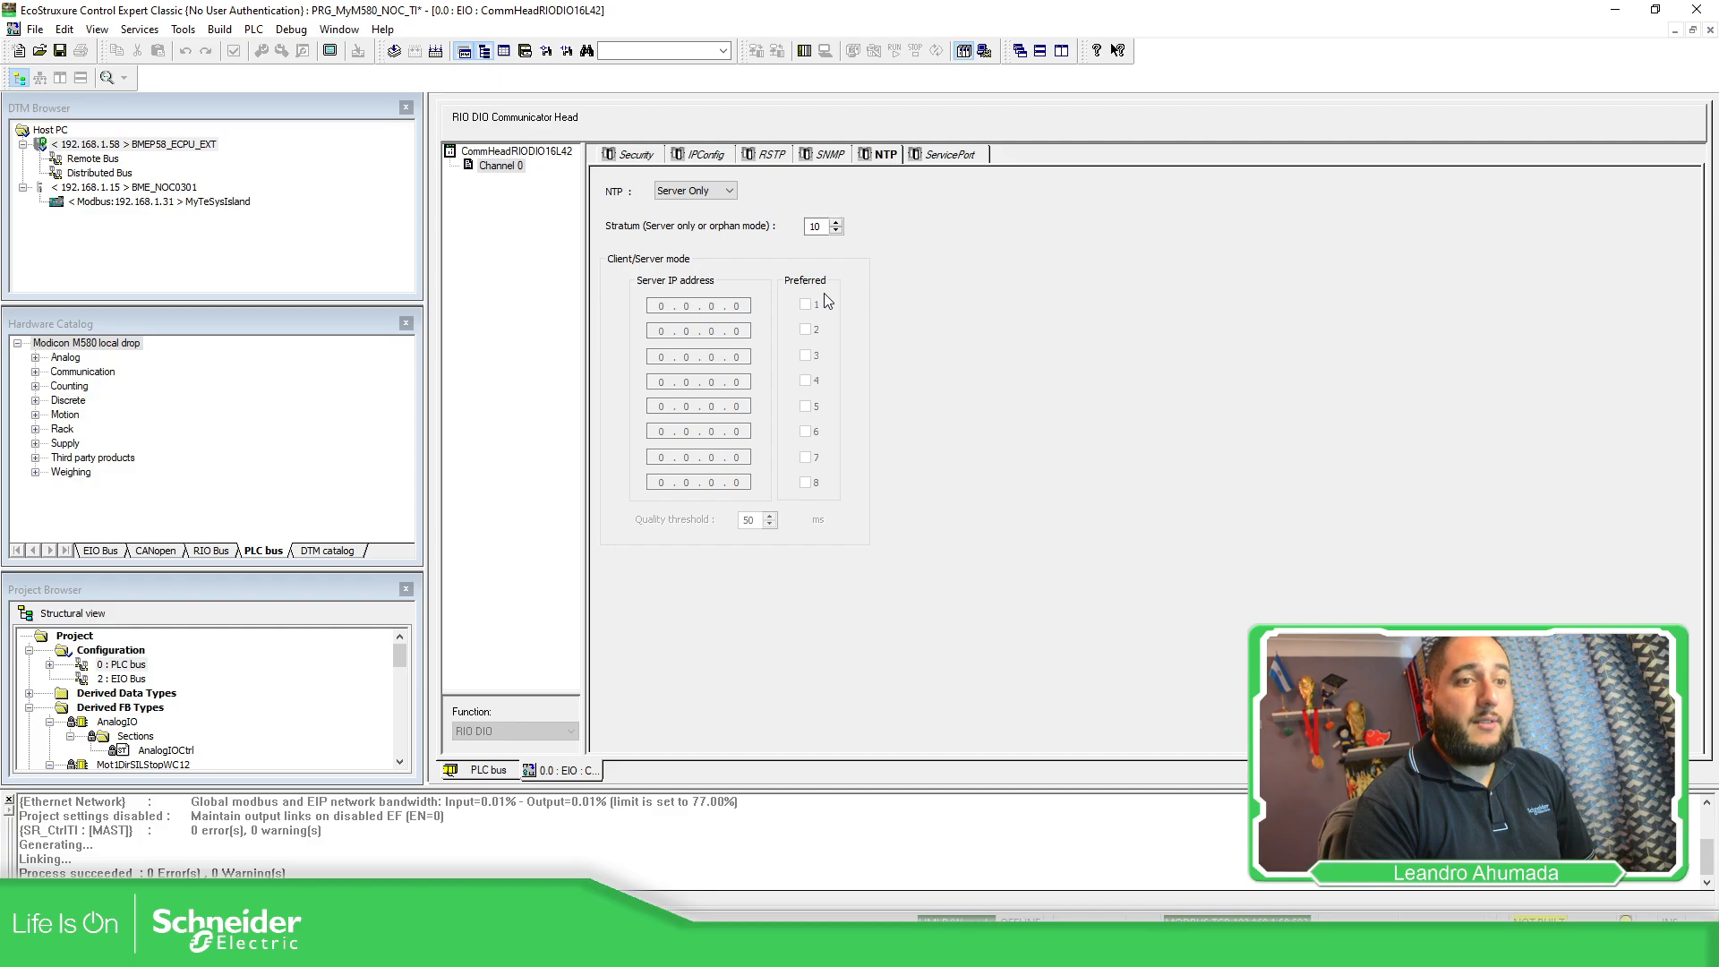
# Review the CPU's IPConfig settings and bring the TeSys island web login page into view.
pyautogui.click(708, 156)
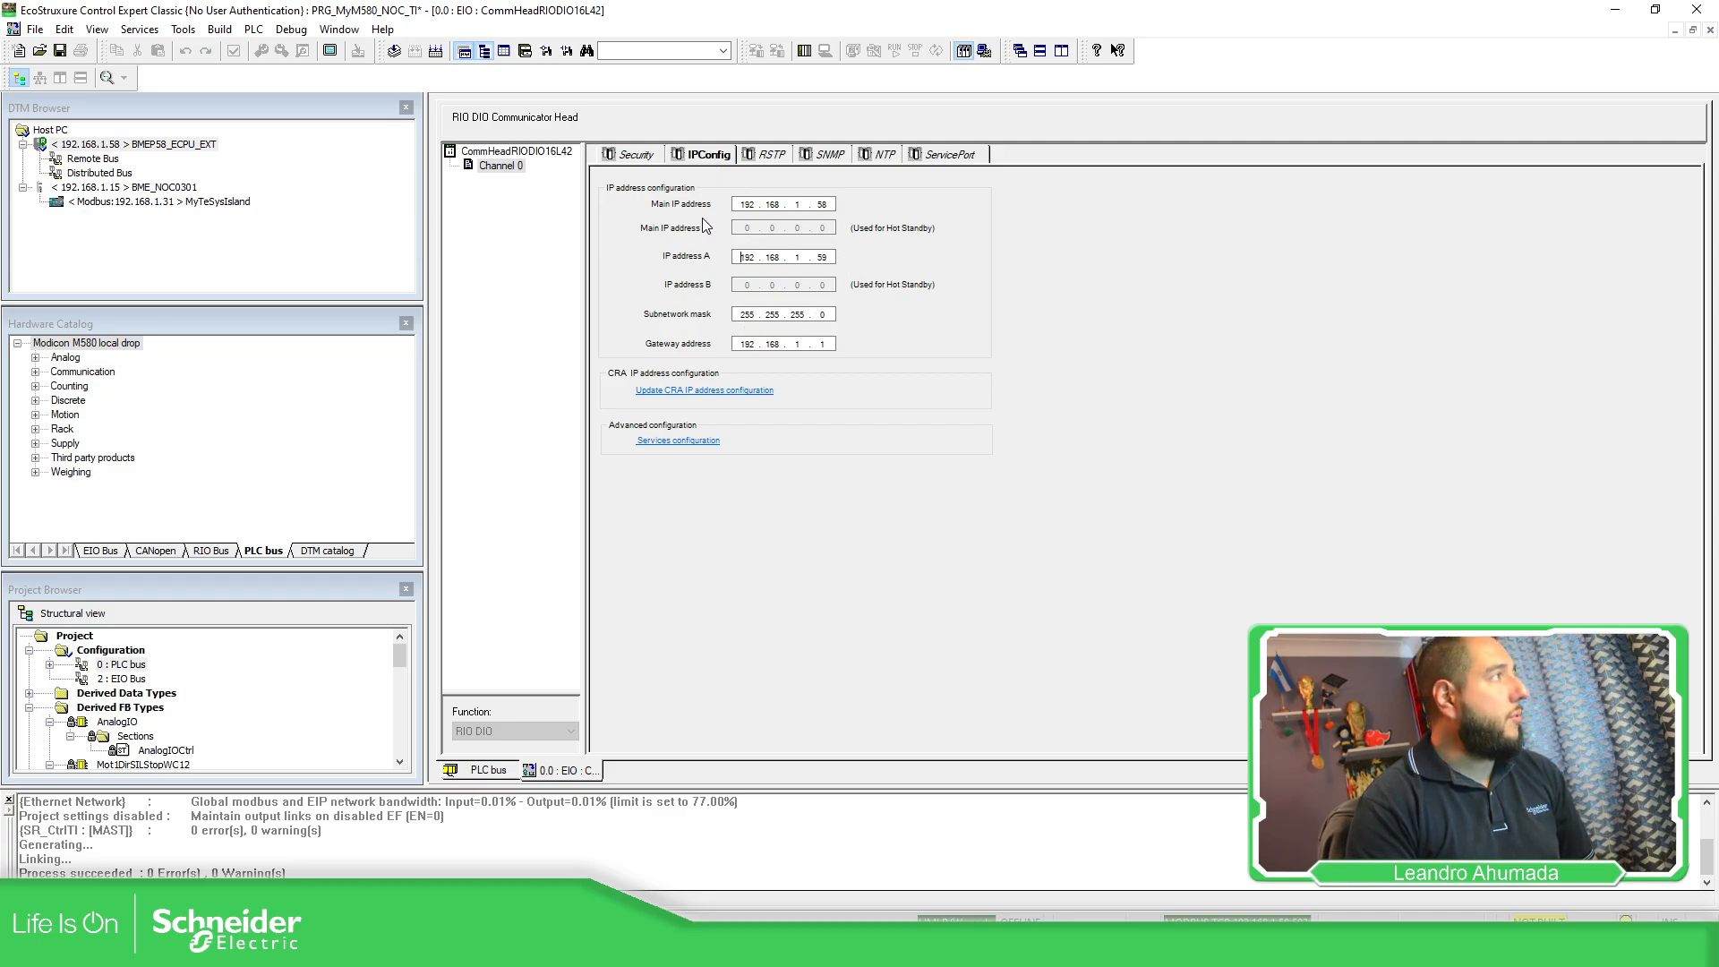
pyautogui.click(489, 770)
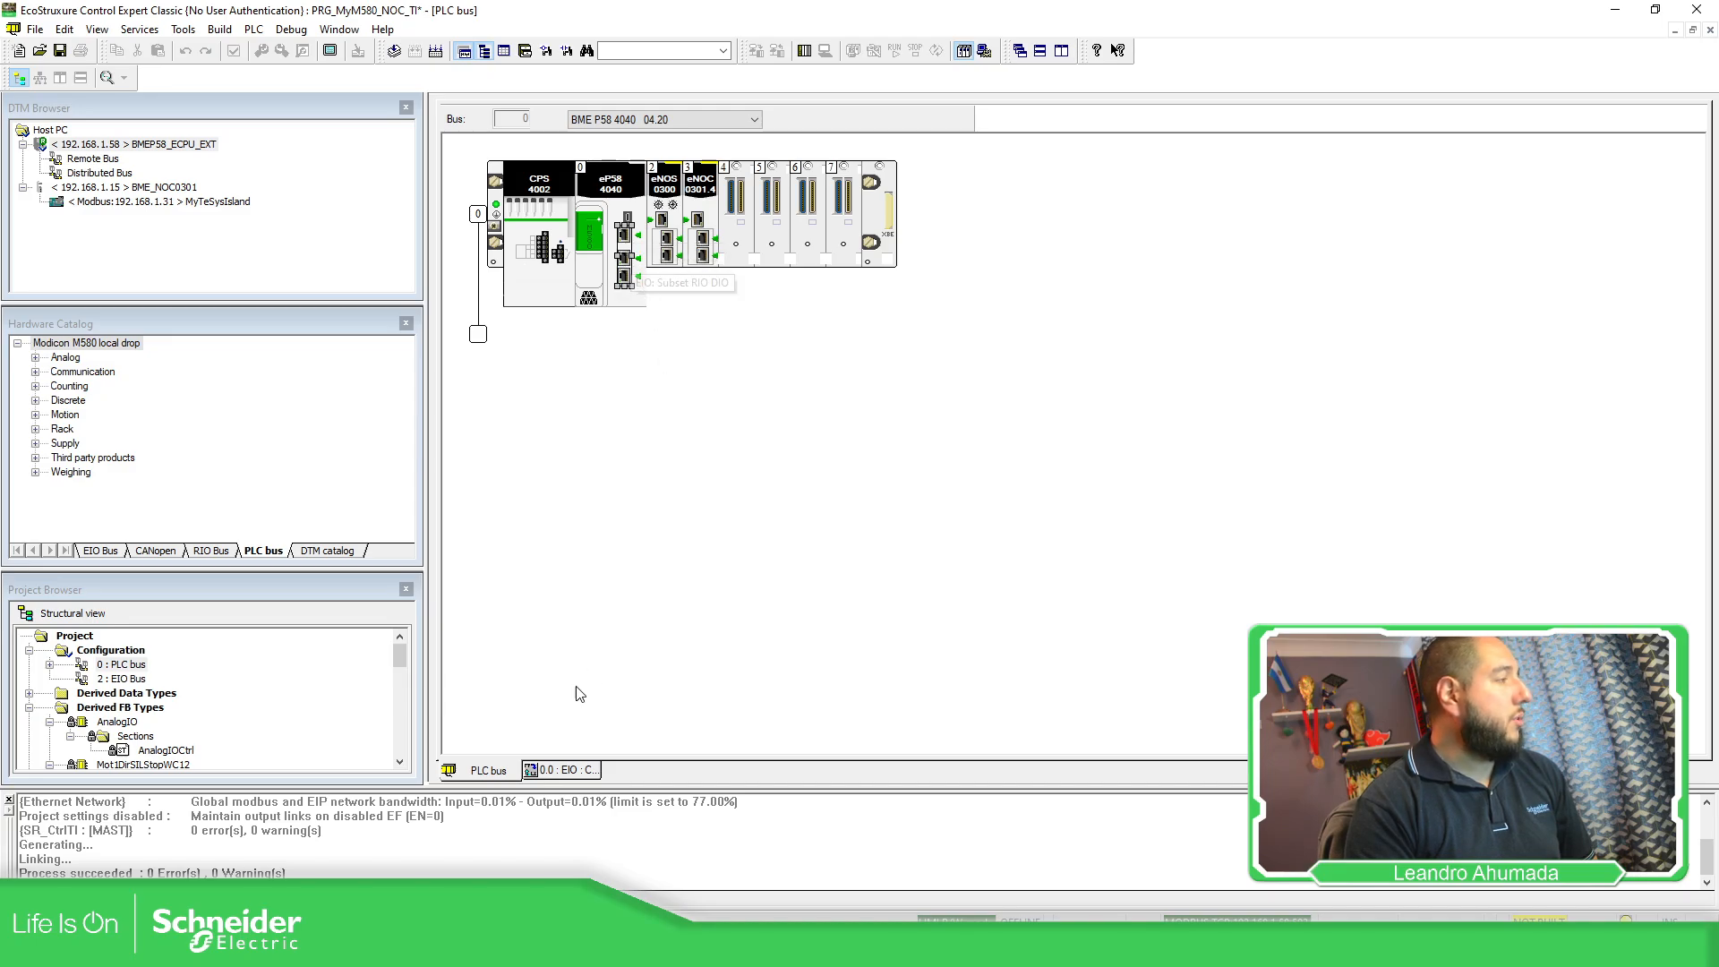
pyautogui.click(577, 773)
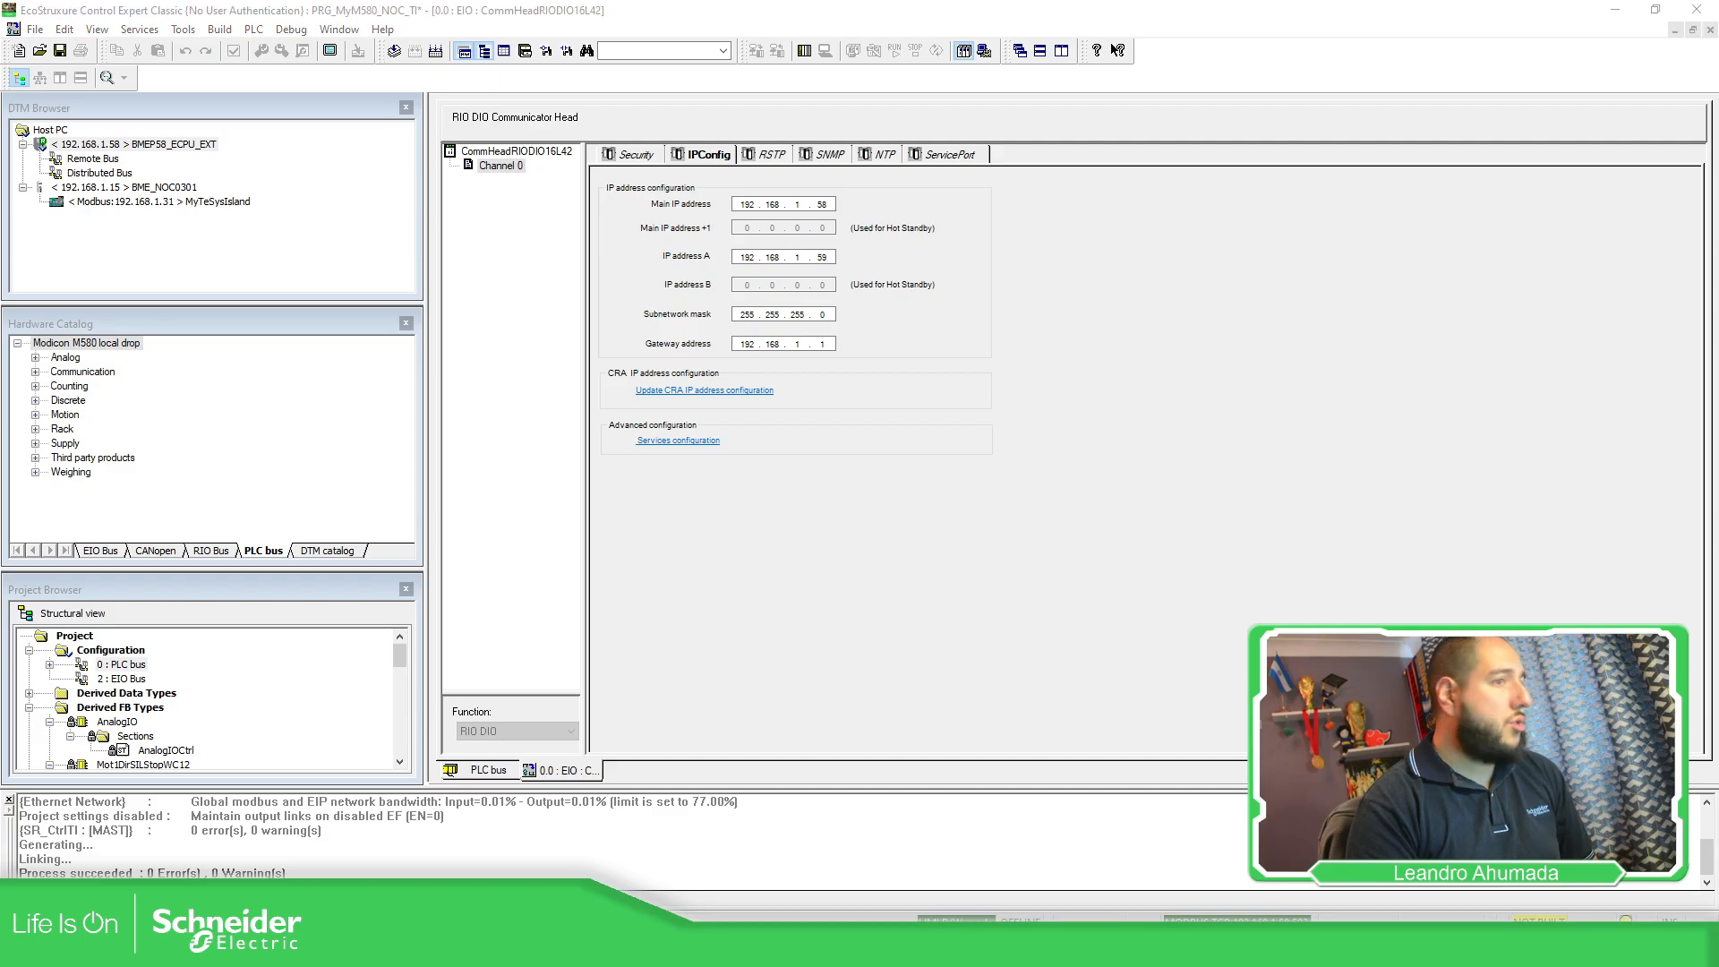
pyautogui.moveTo(1718, 10); pyautogui.dragTo(887, 0)
# Sign in to the TeSys island web server with the account username and password.
pyautogui.click(830, 369)
pyautogui.write('admin')
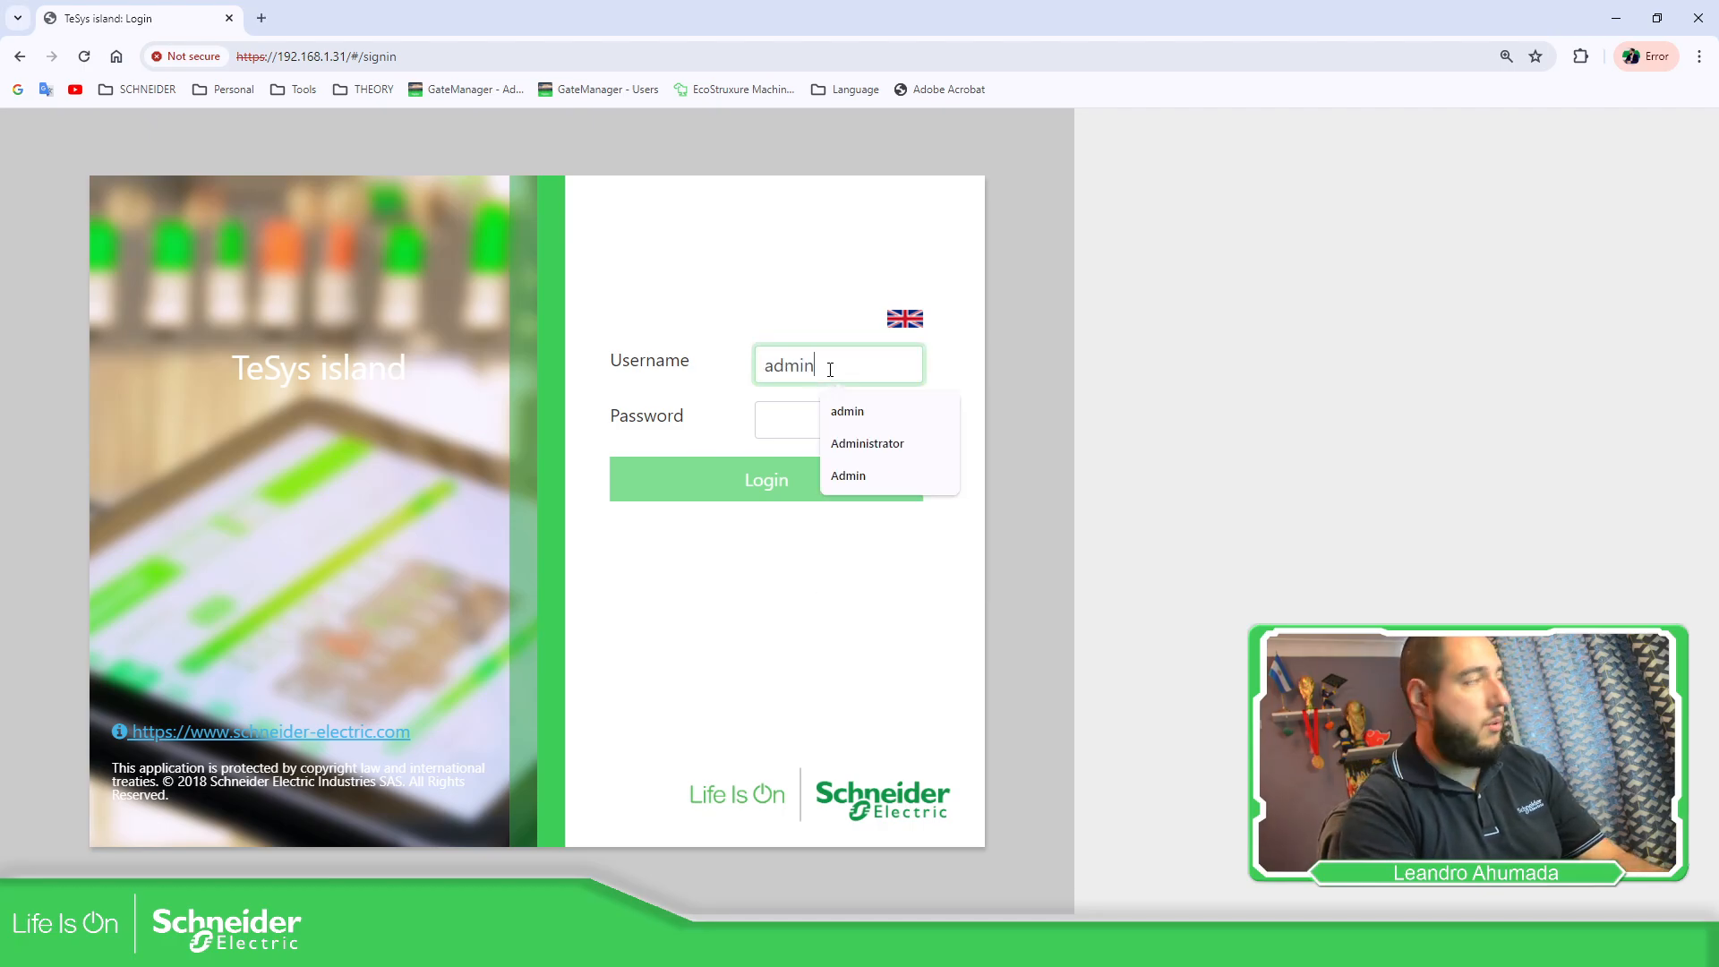
pyautogui.press('Tab')
pyautogui.write('adm')
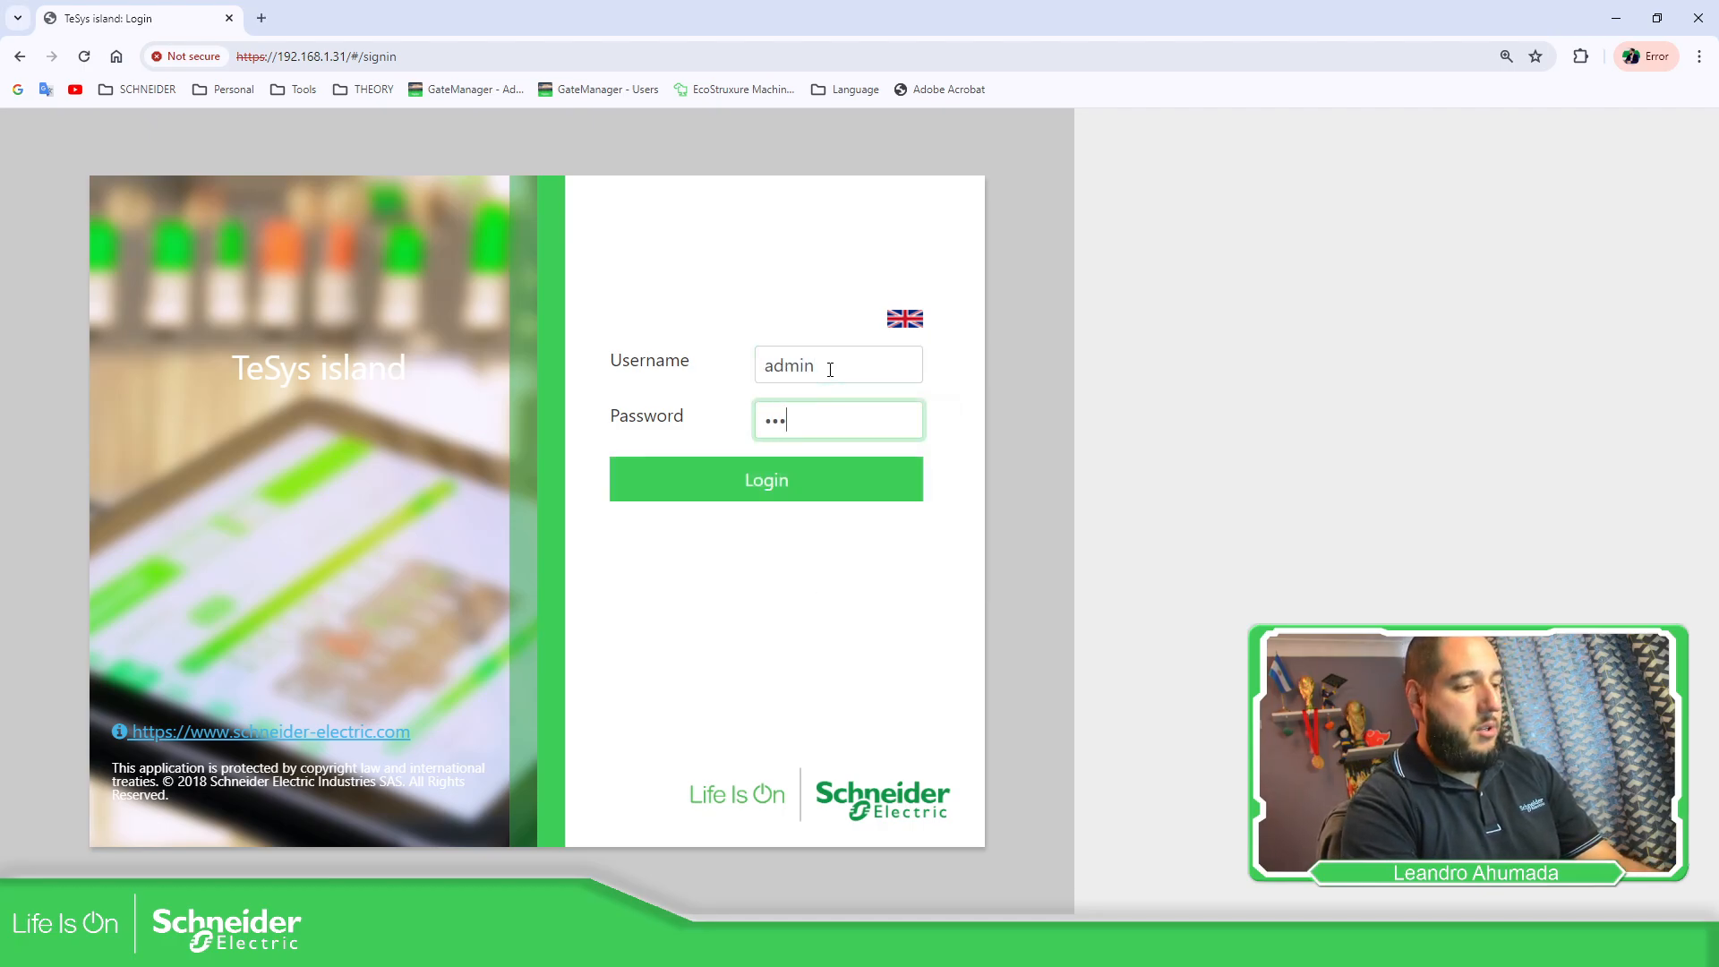
pyautogui.write('a')
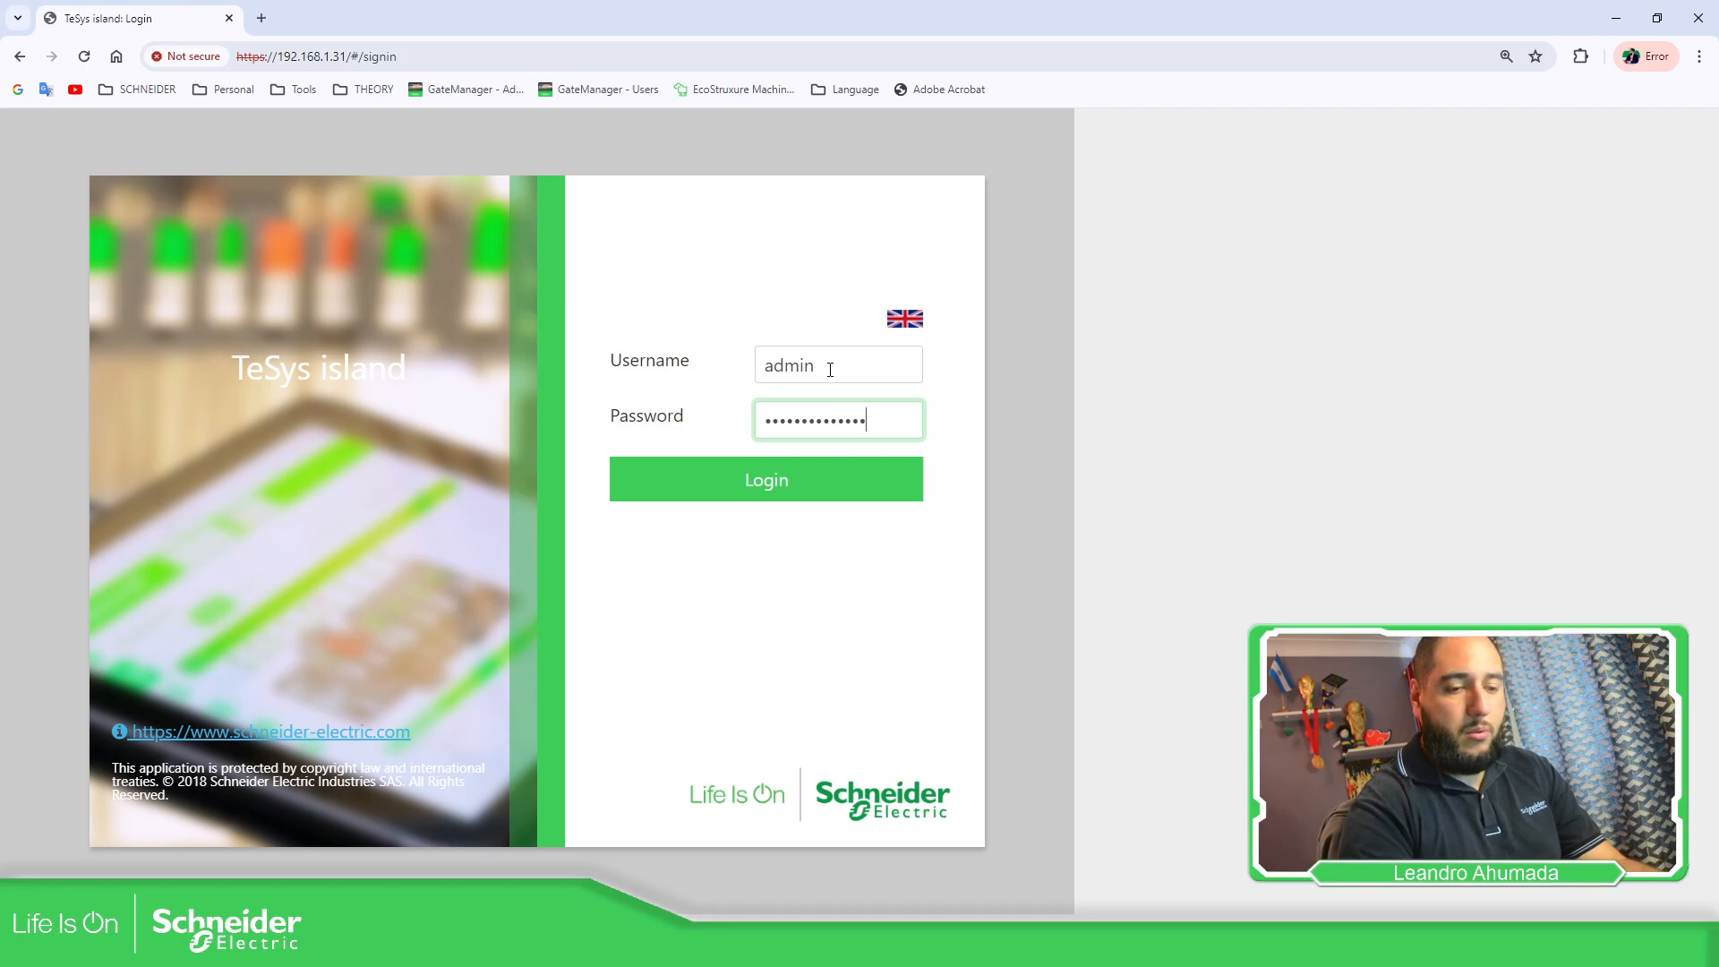
pyautogui.press('Return')
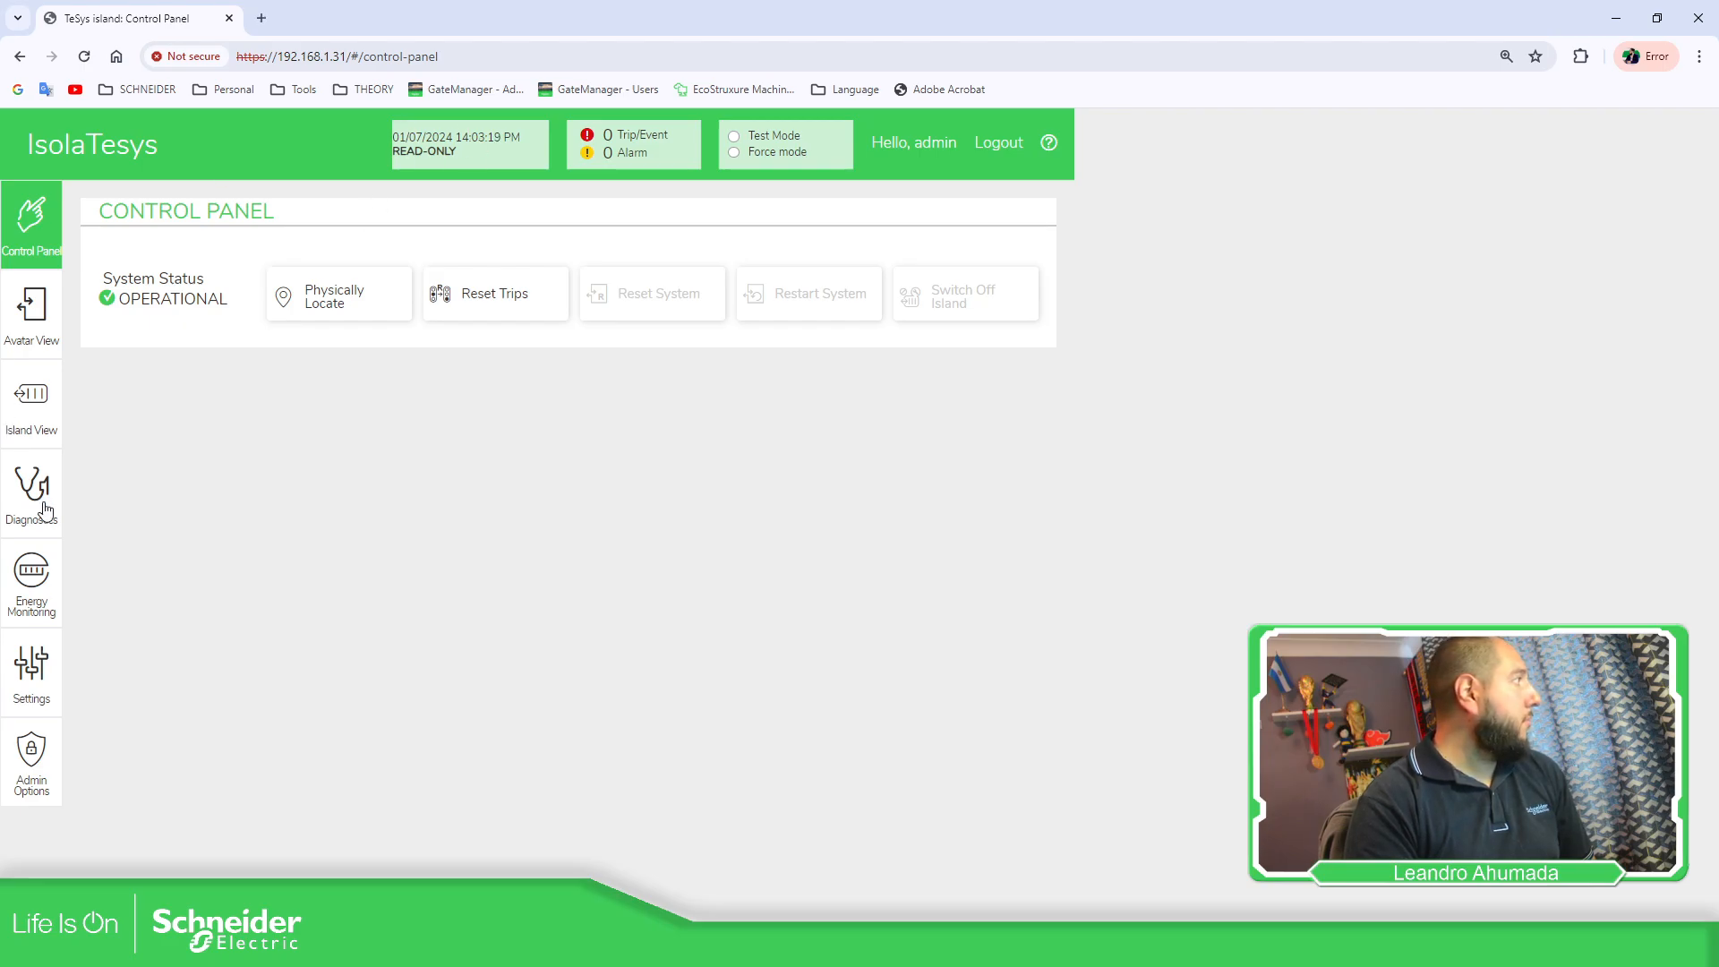
# Review the Island View event log, which still shows 1/1/1970 dates, then minimize the browser.
pyautogui.click(40, 439)
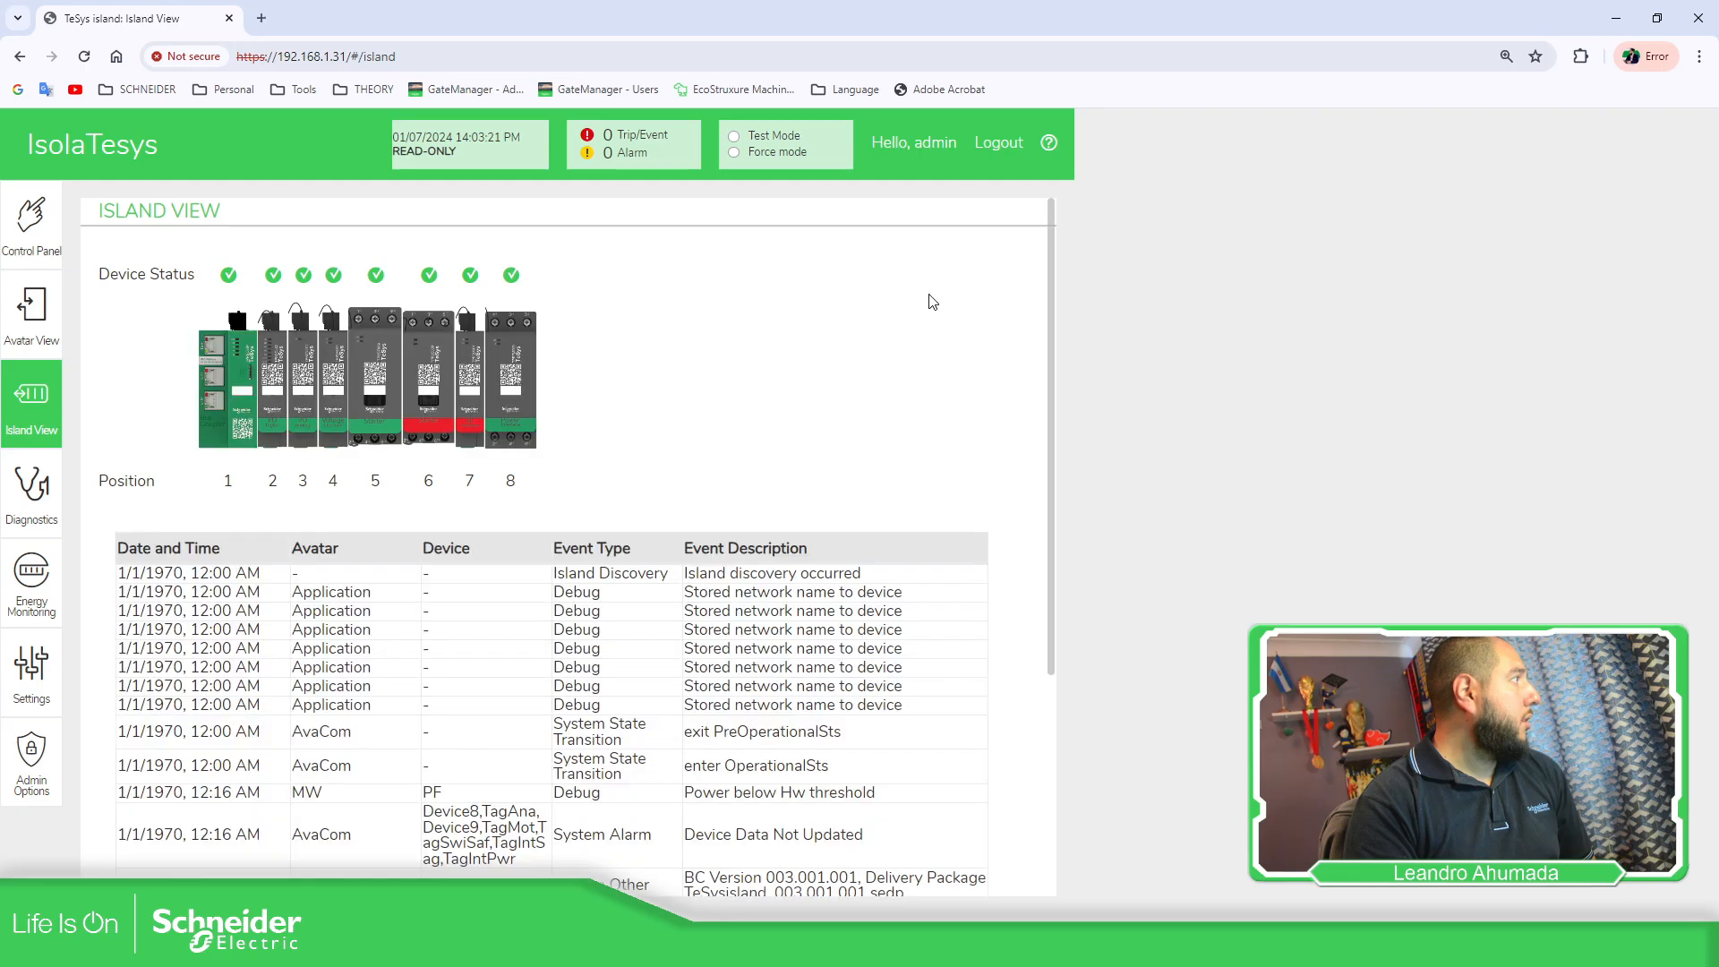
pyautogui.scroll(-3, 930, 305)
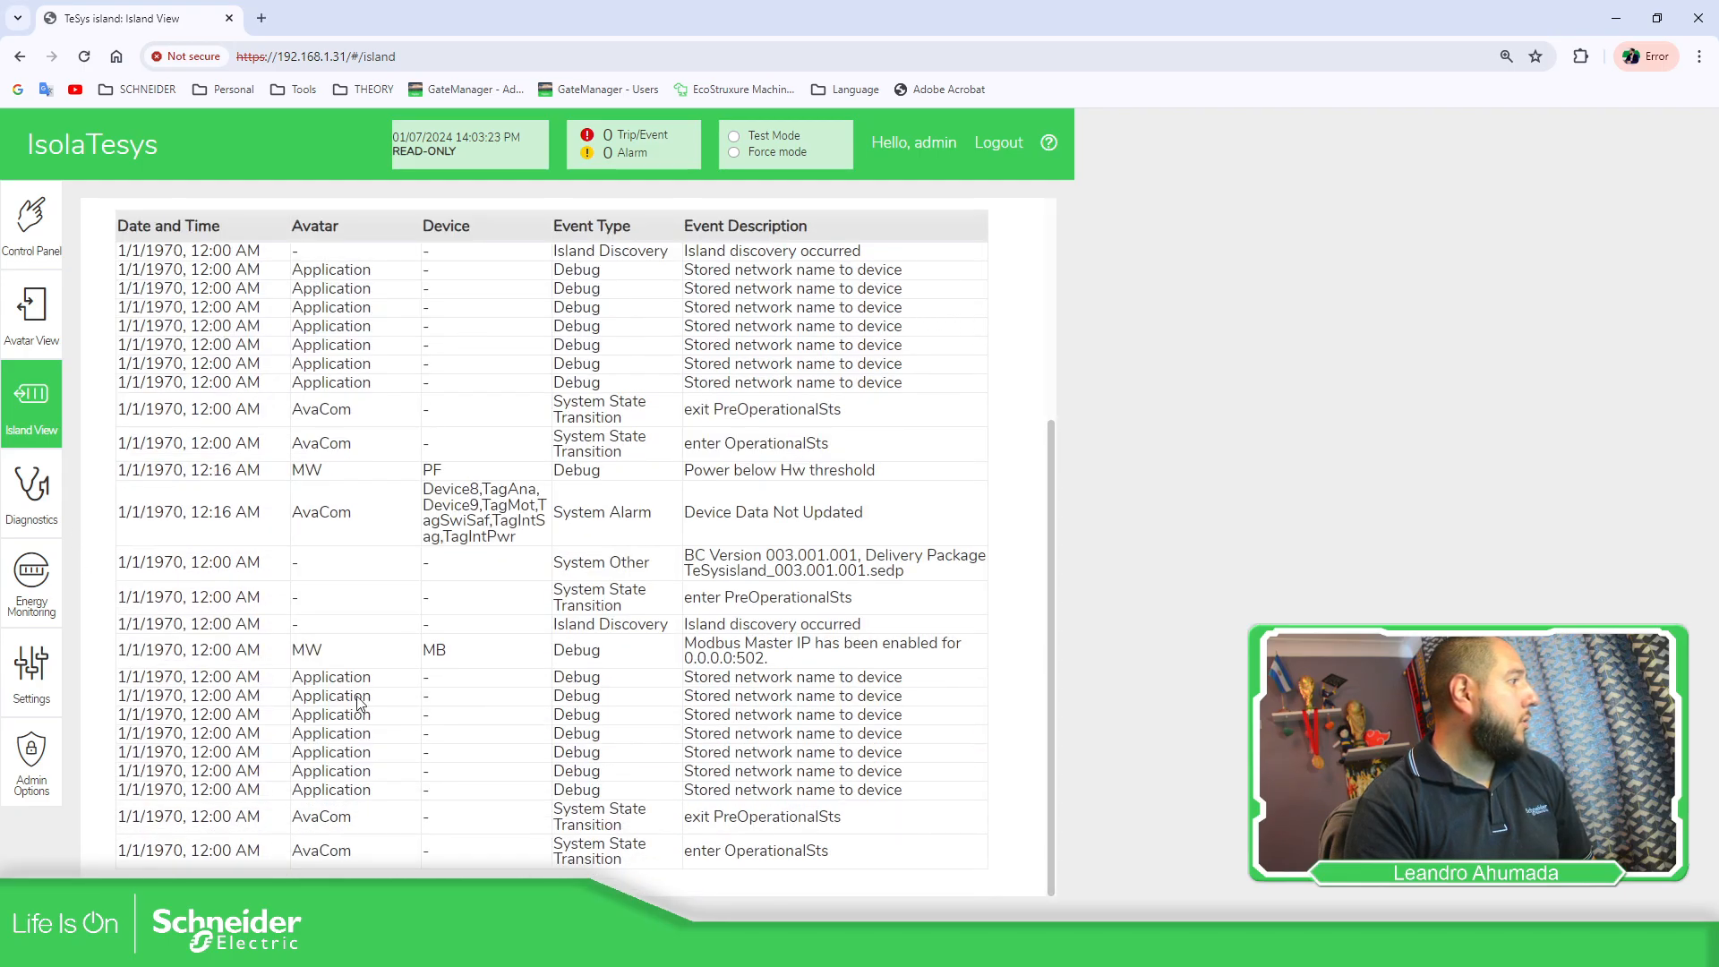
pyautogui.scroll(3, 157, 739)
pyautogui.scroll(-3, 689, 403)
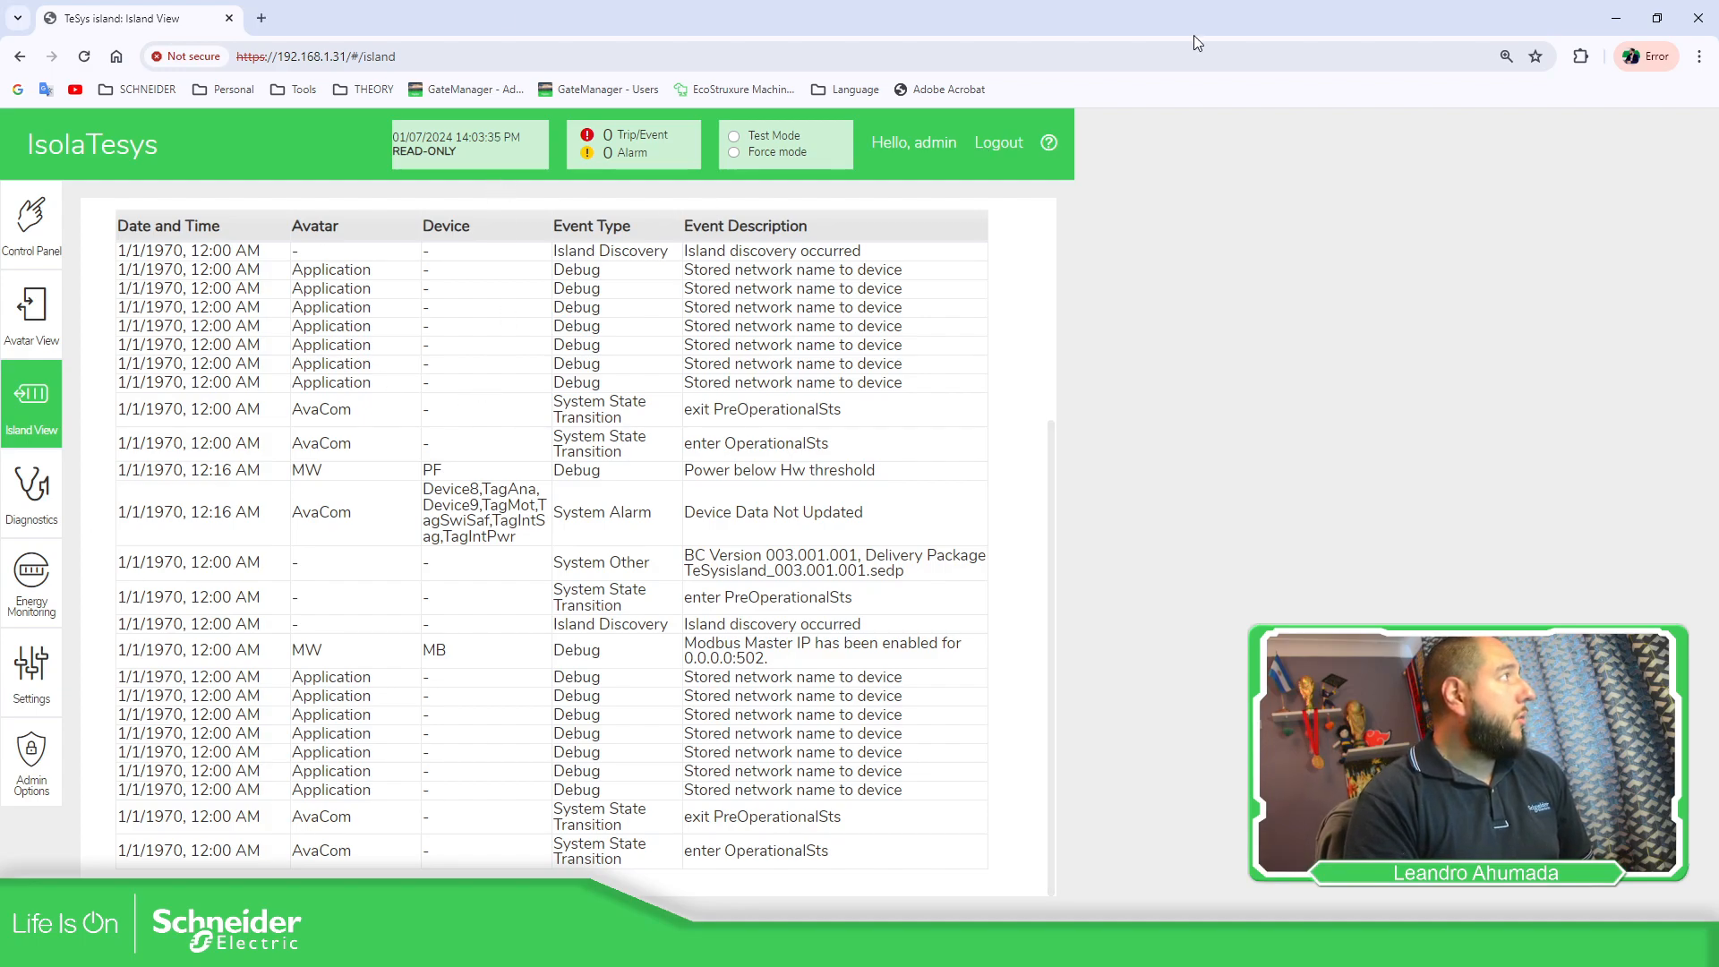
pyautogui.click(1617, 19)
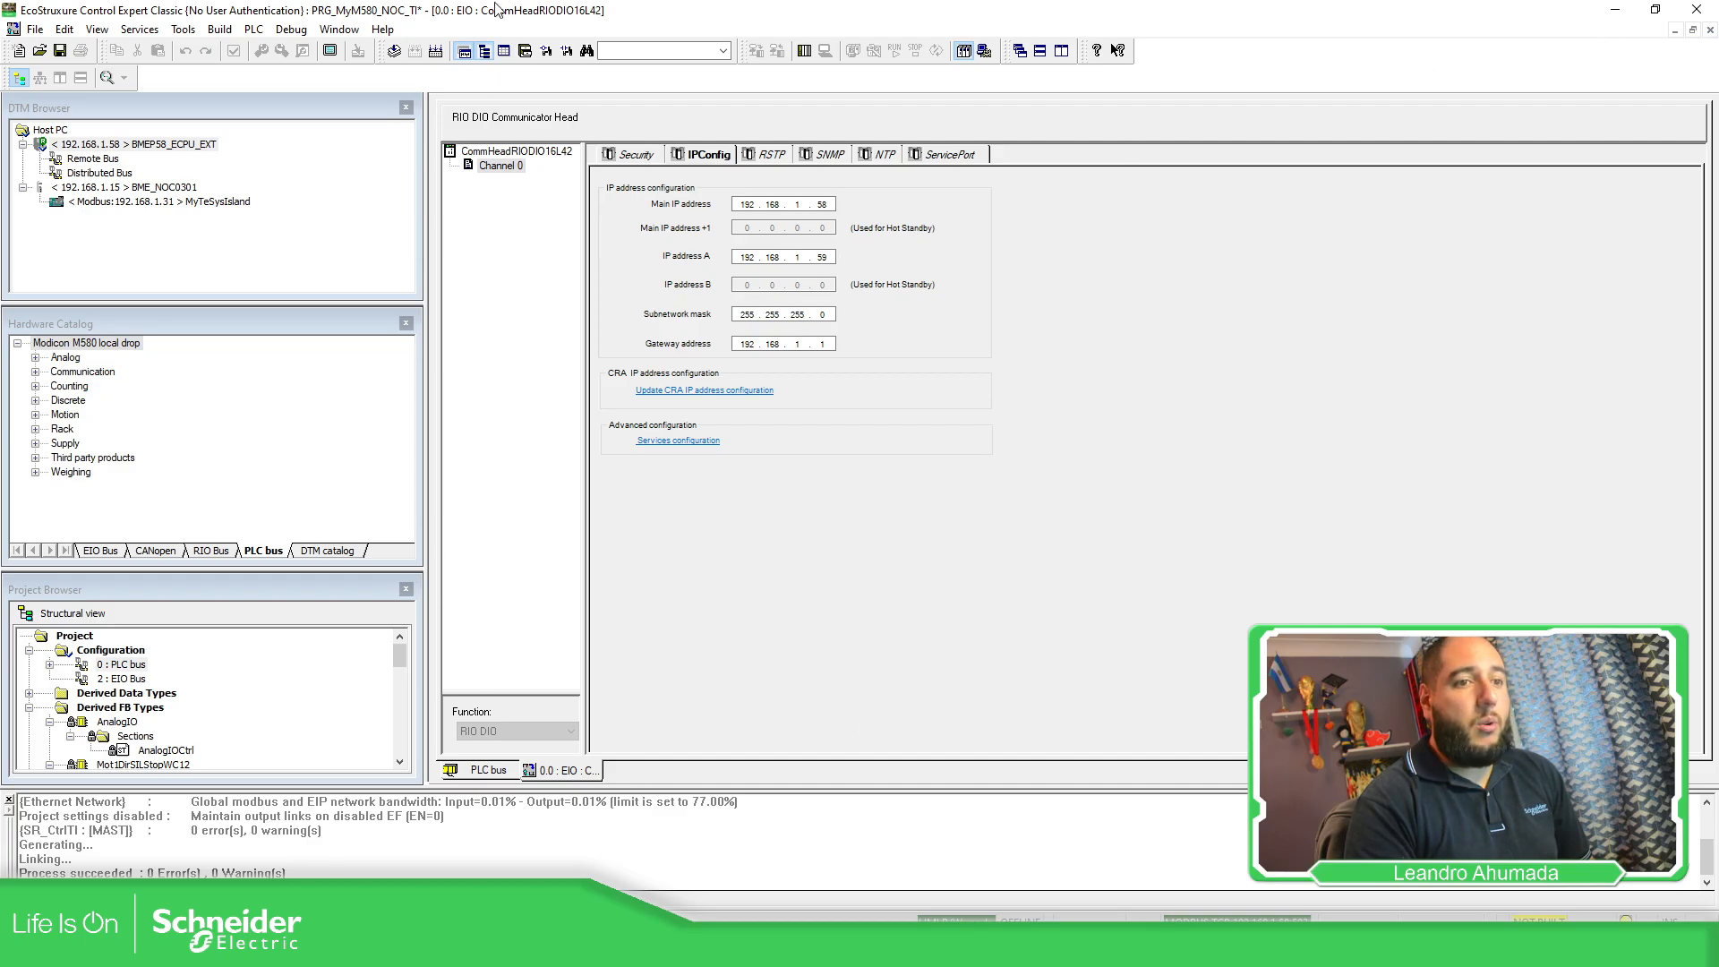
# Analyze the project with 0 errors, review BME_NOC0301 switch ports, and connect to the PLC.
pyautogui.click(394, 50)
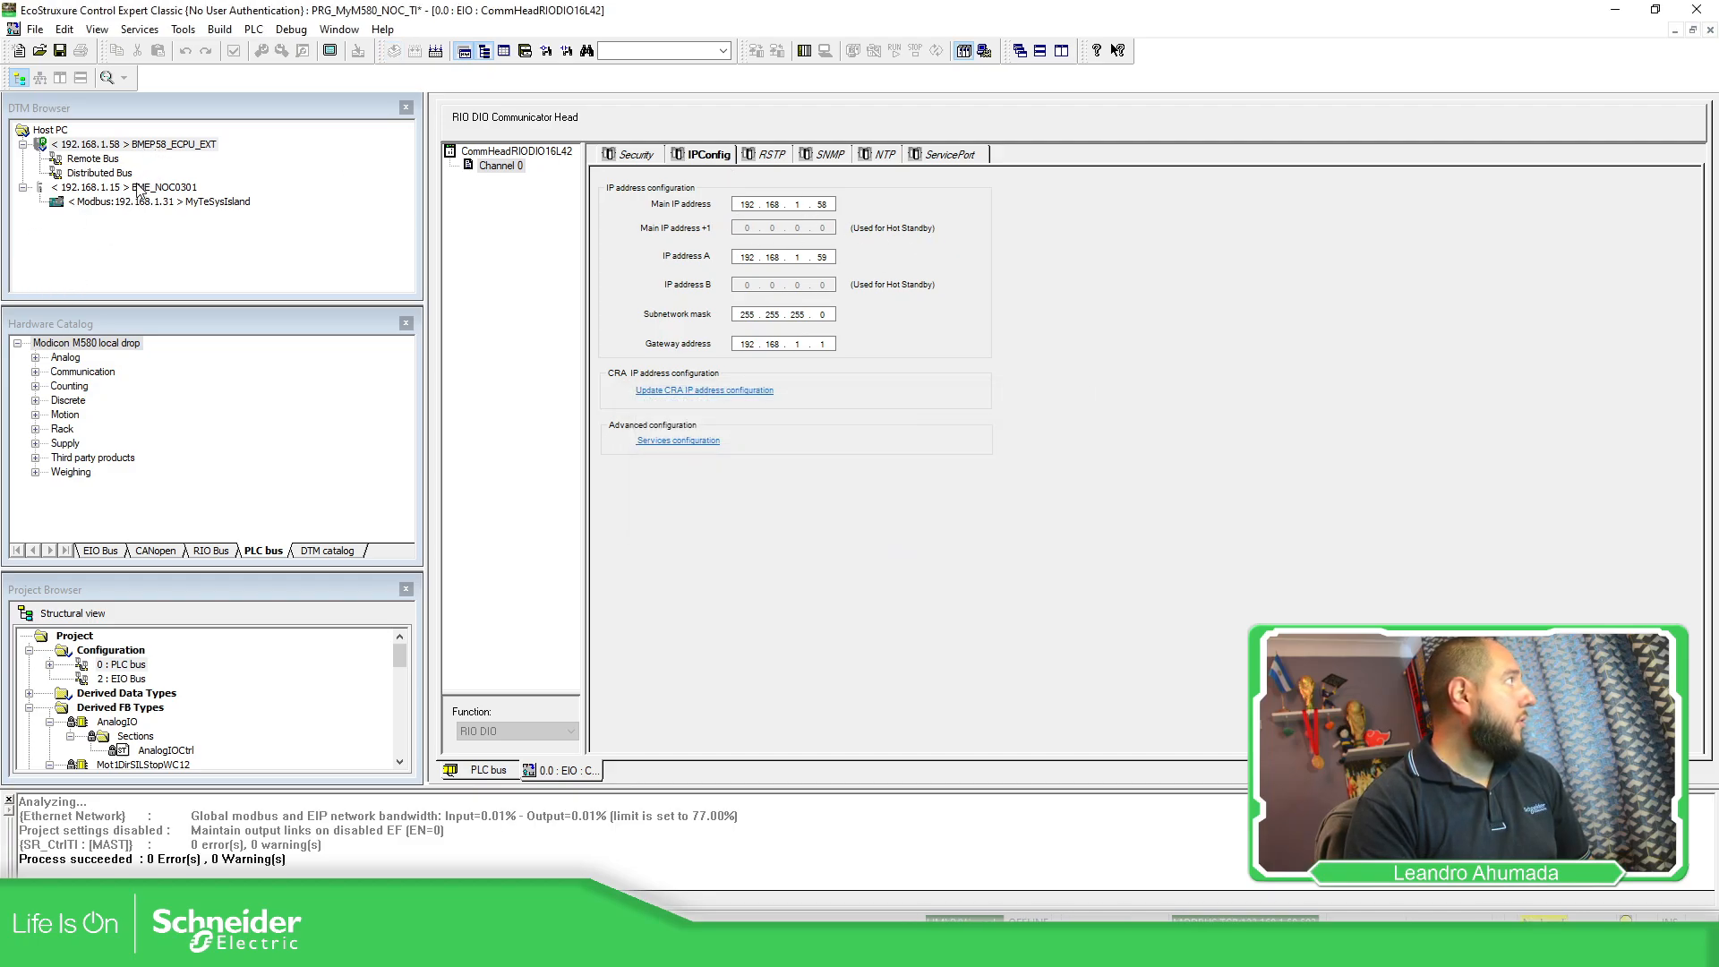
pyautogui.doubleClick(139, 189)
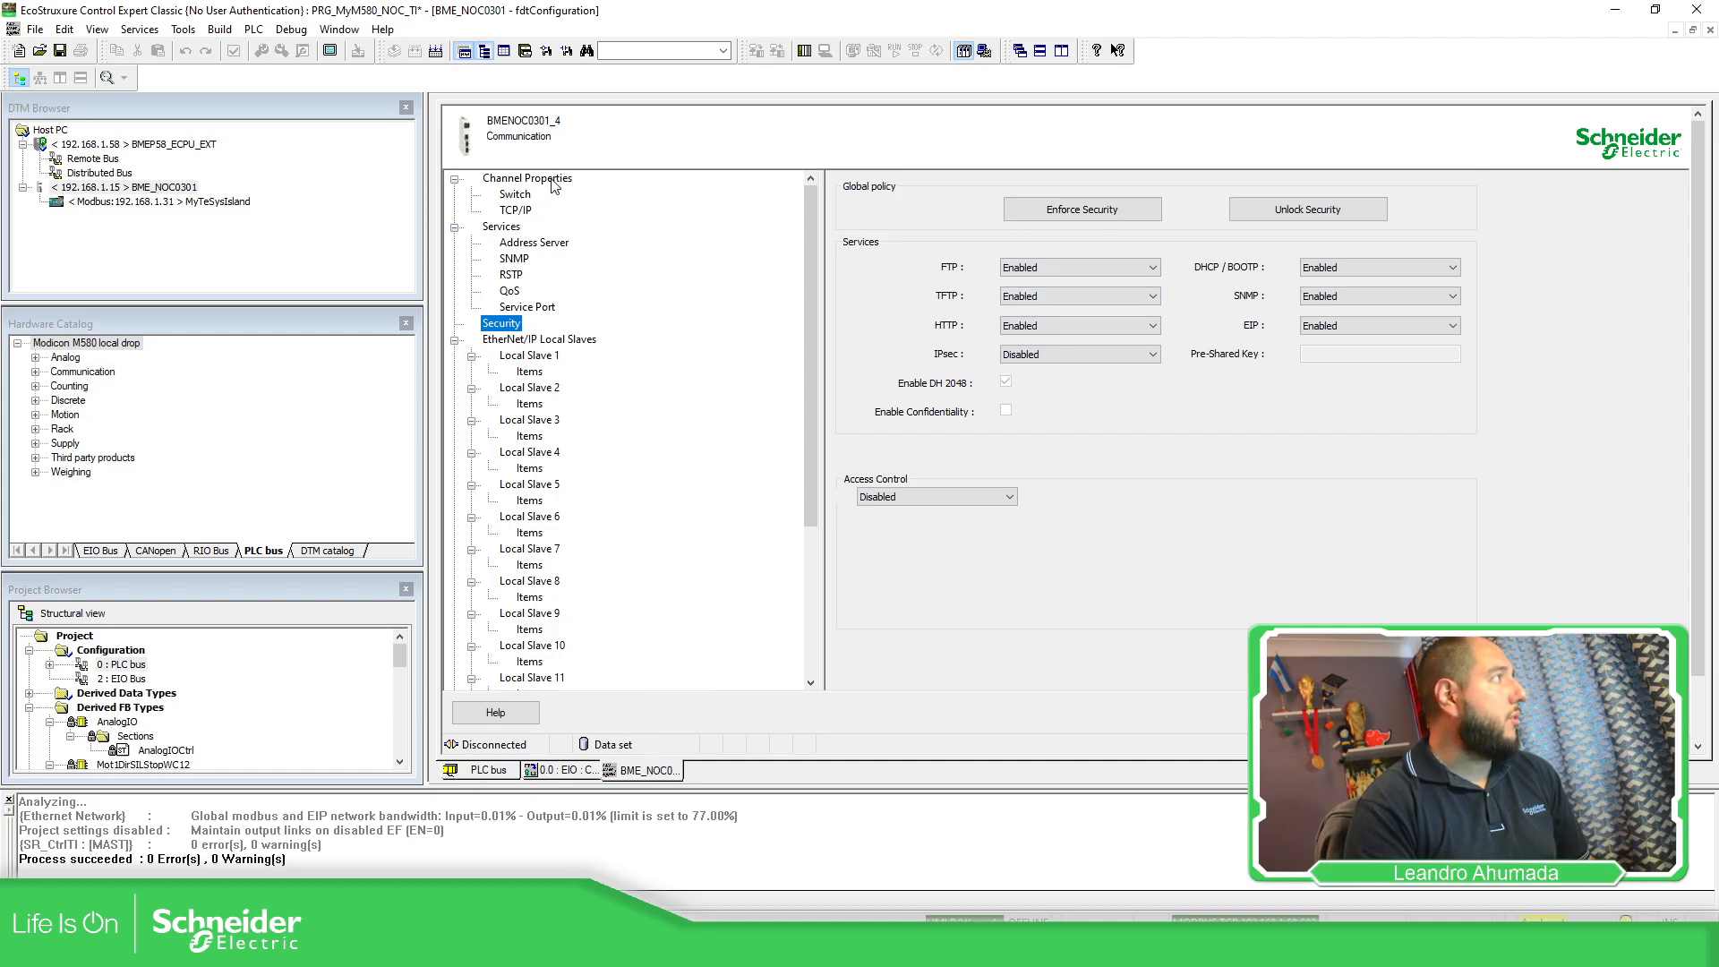
pyautogui.click(513, 197)
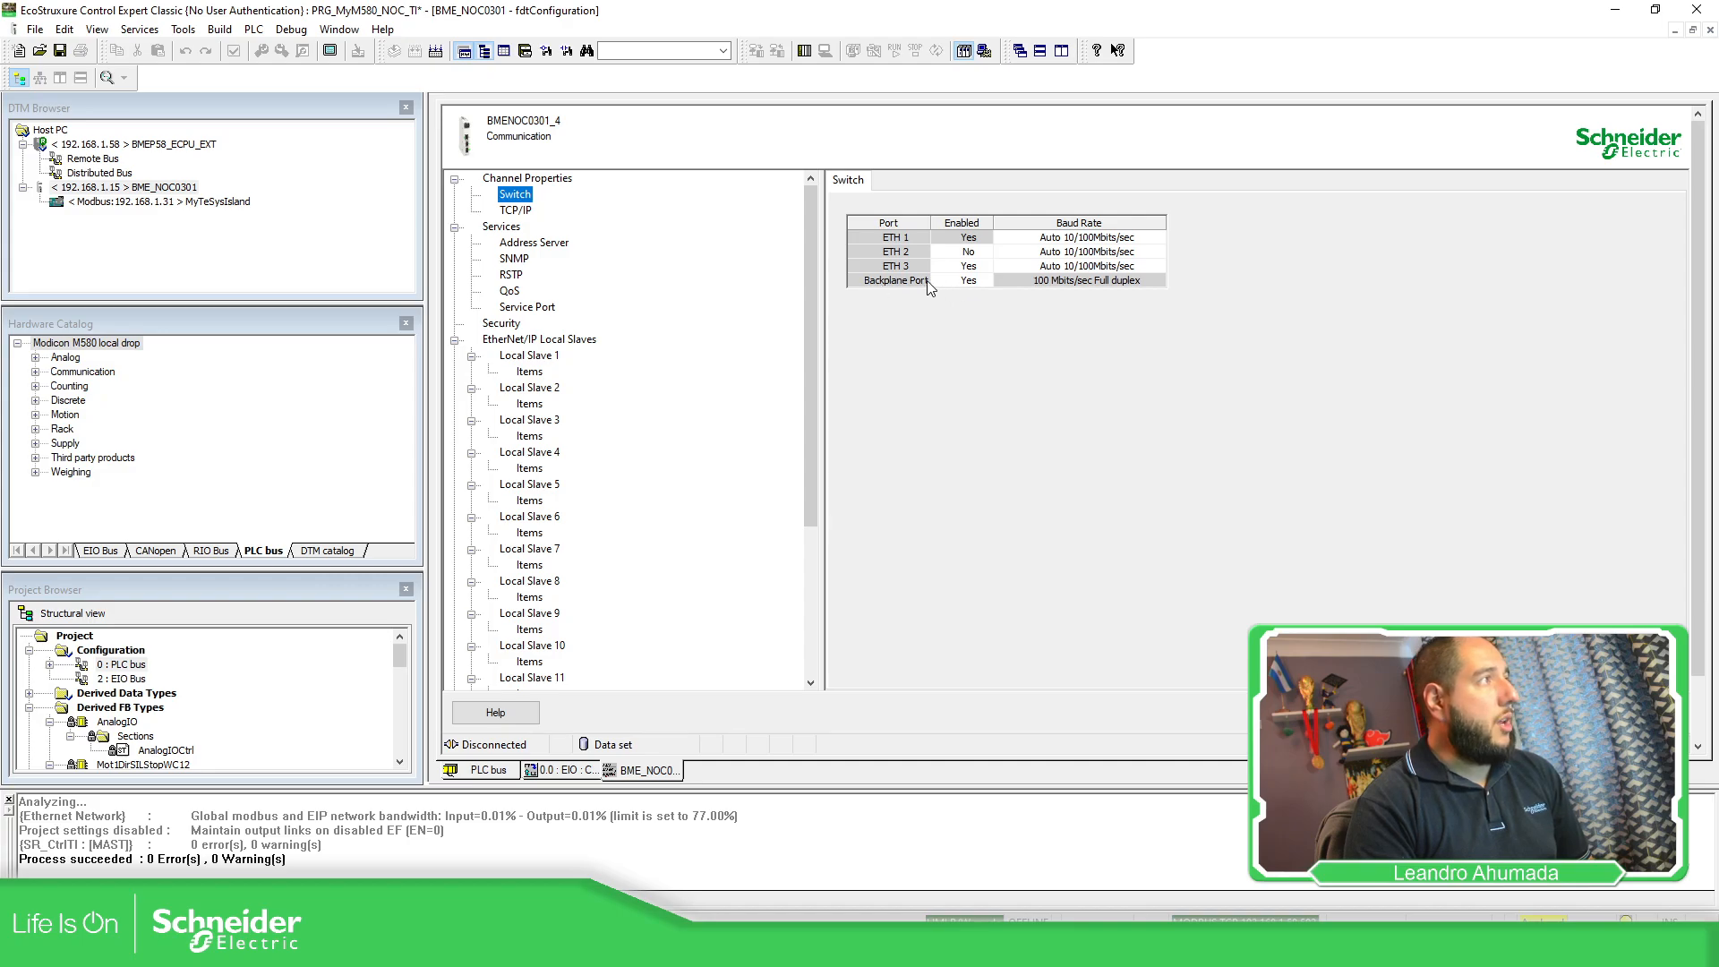
pyautogui.click(877, 283)
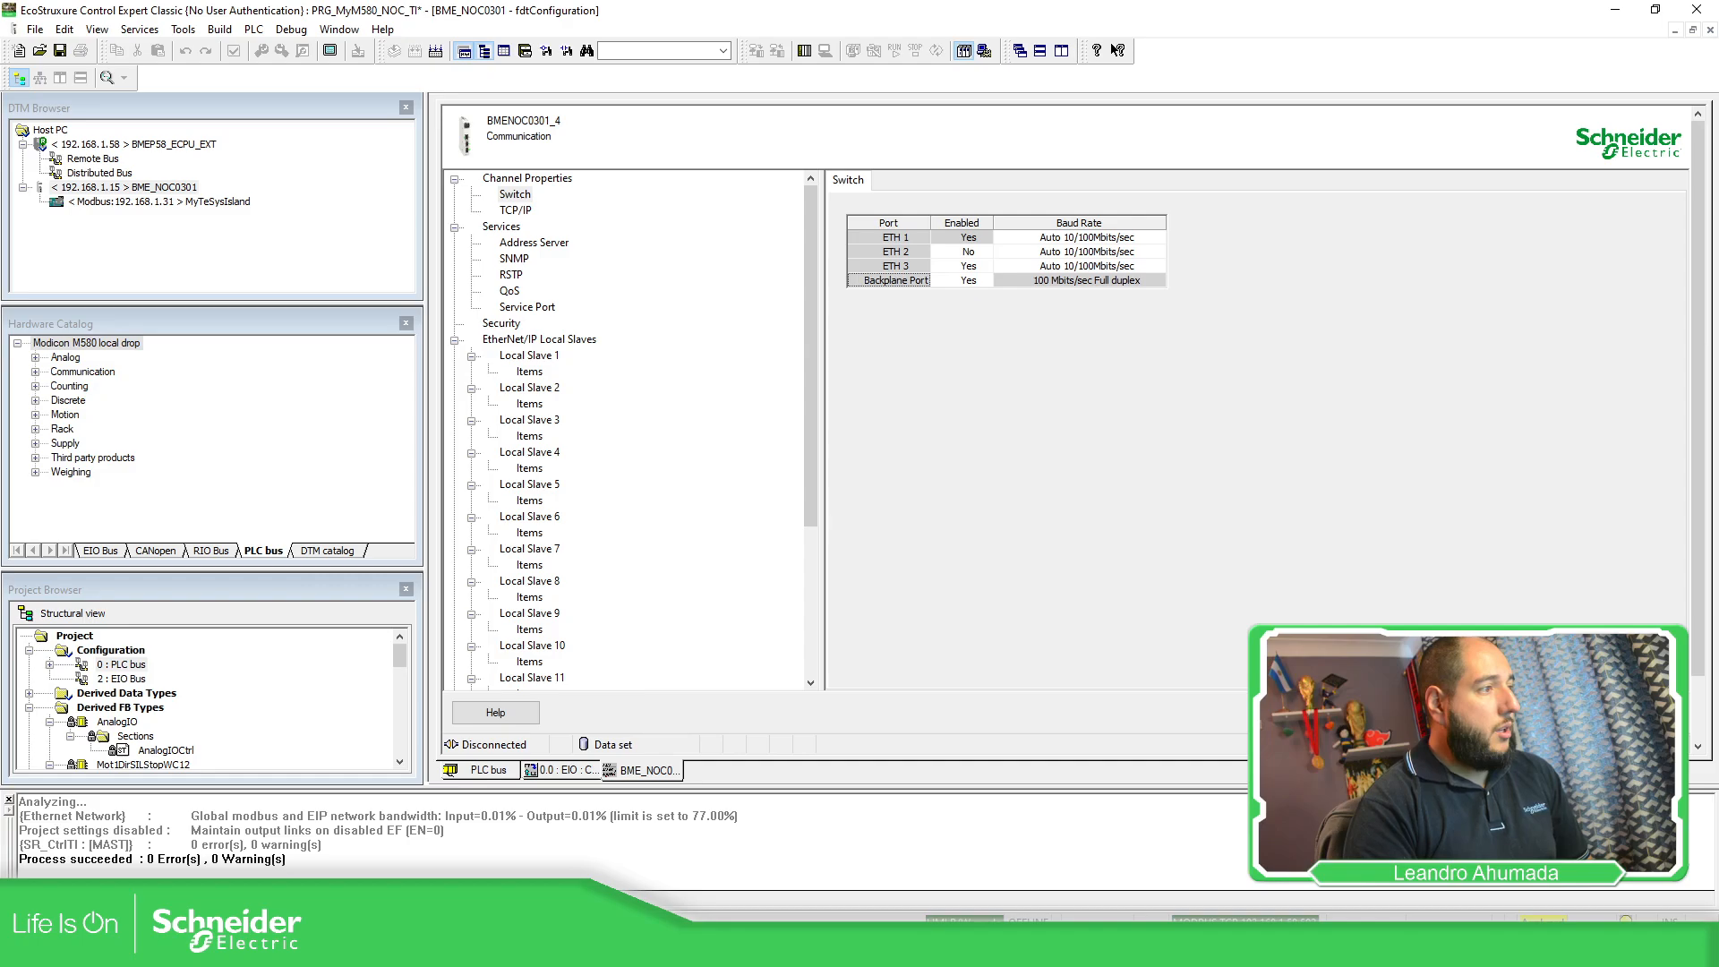
pyautogui.click(804, 51)
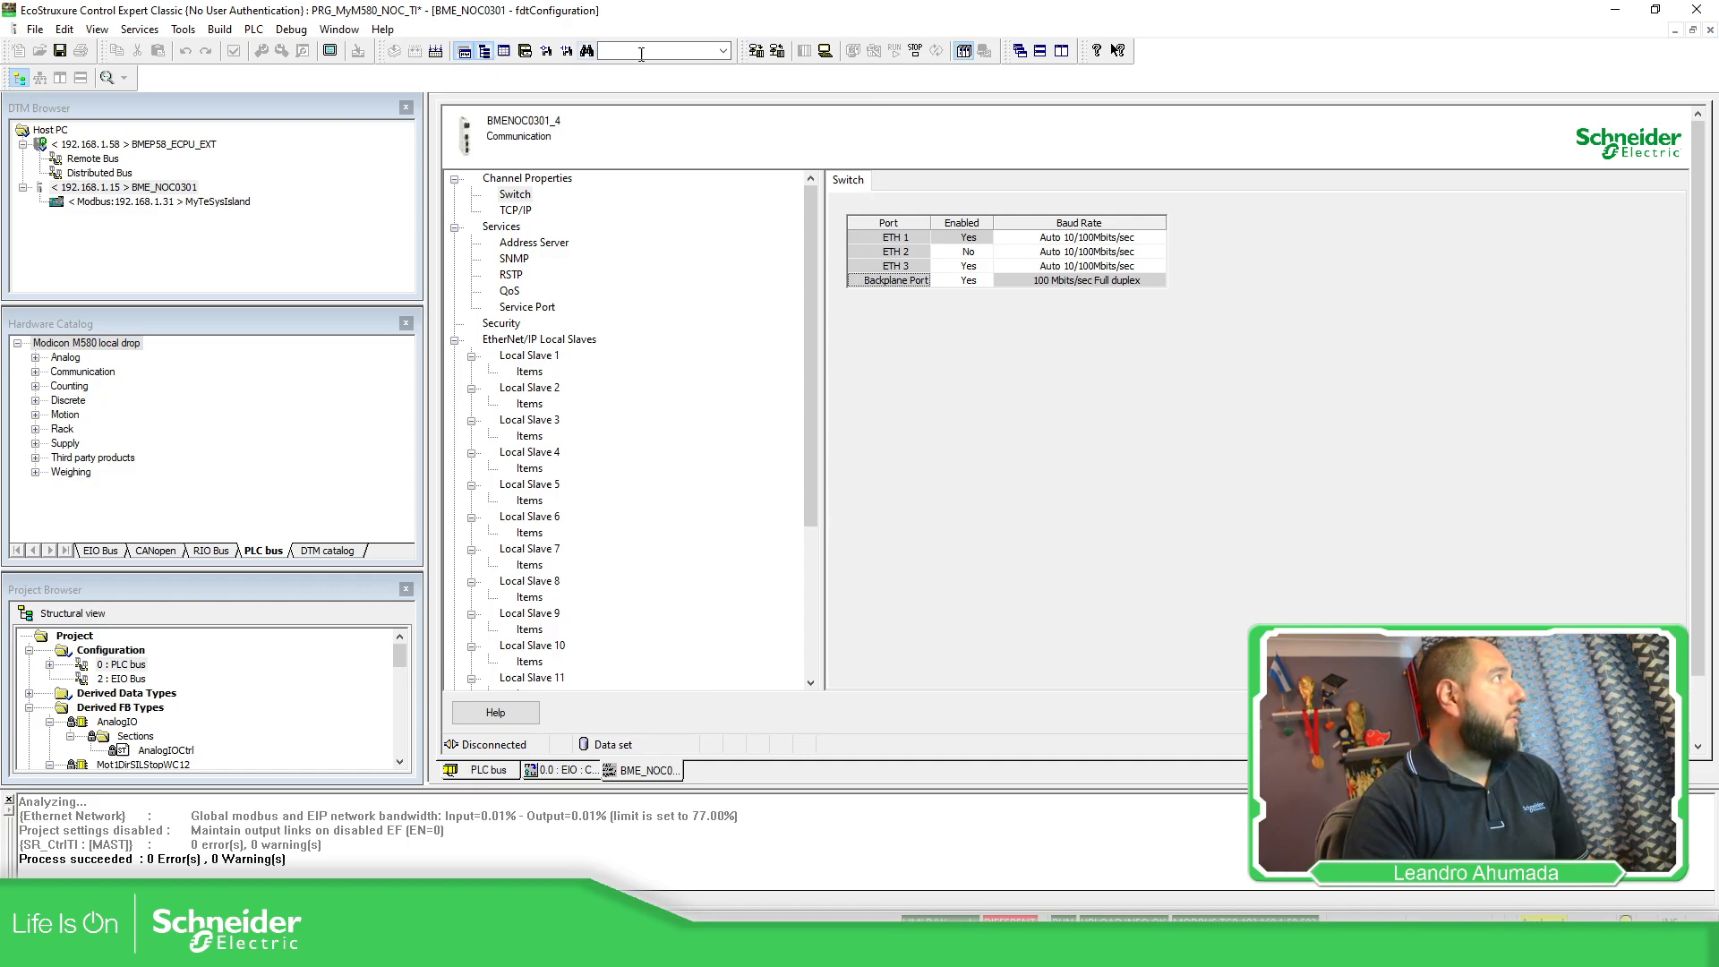
# Rebuild the project, download it to the stopped PLC, and set it running.
pyautogui.click(757, 51)
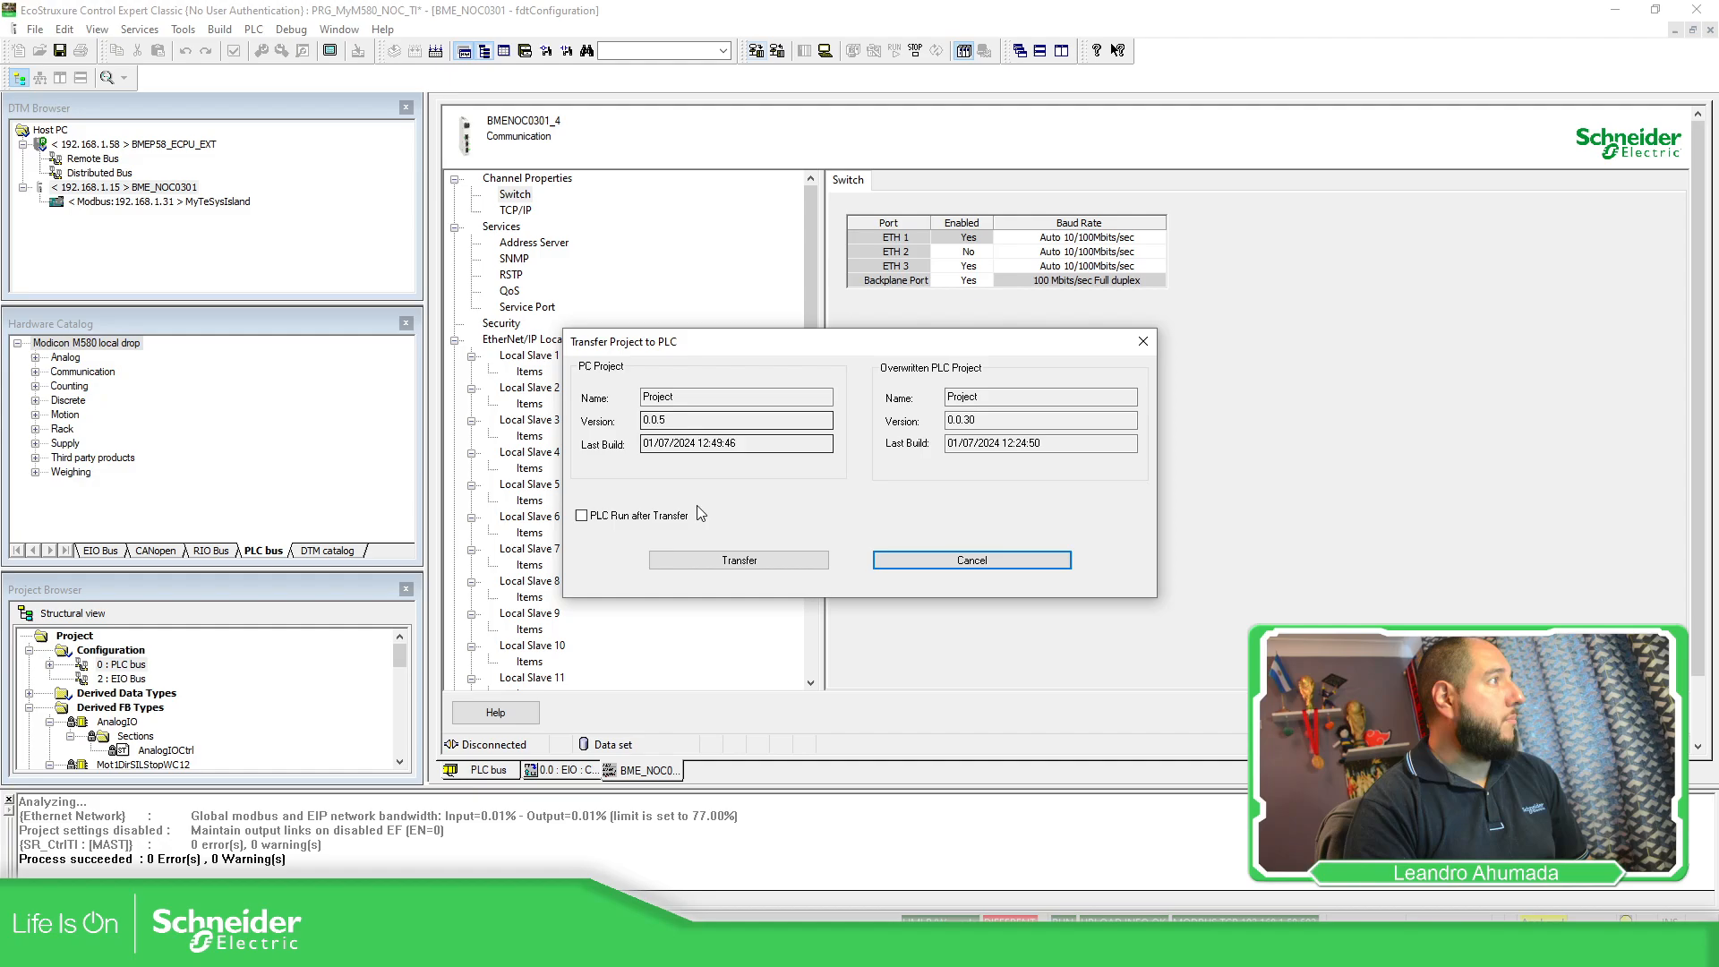
pyautogui.click(686, 557)
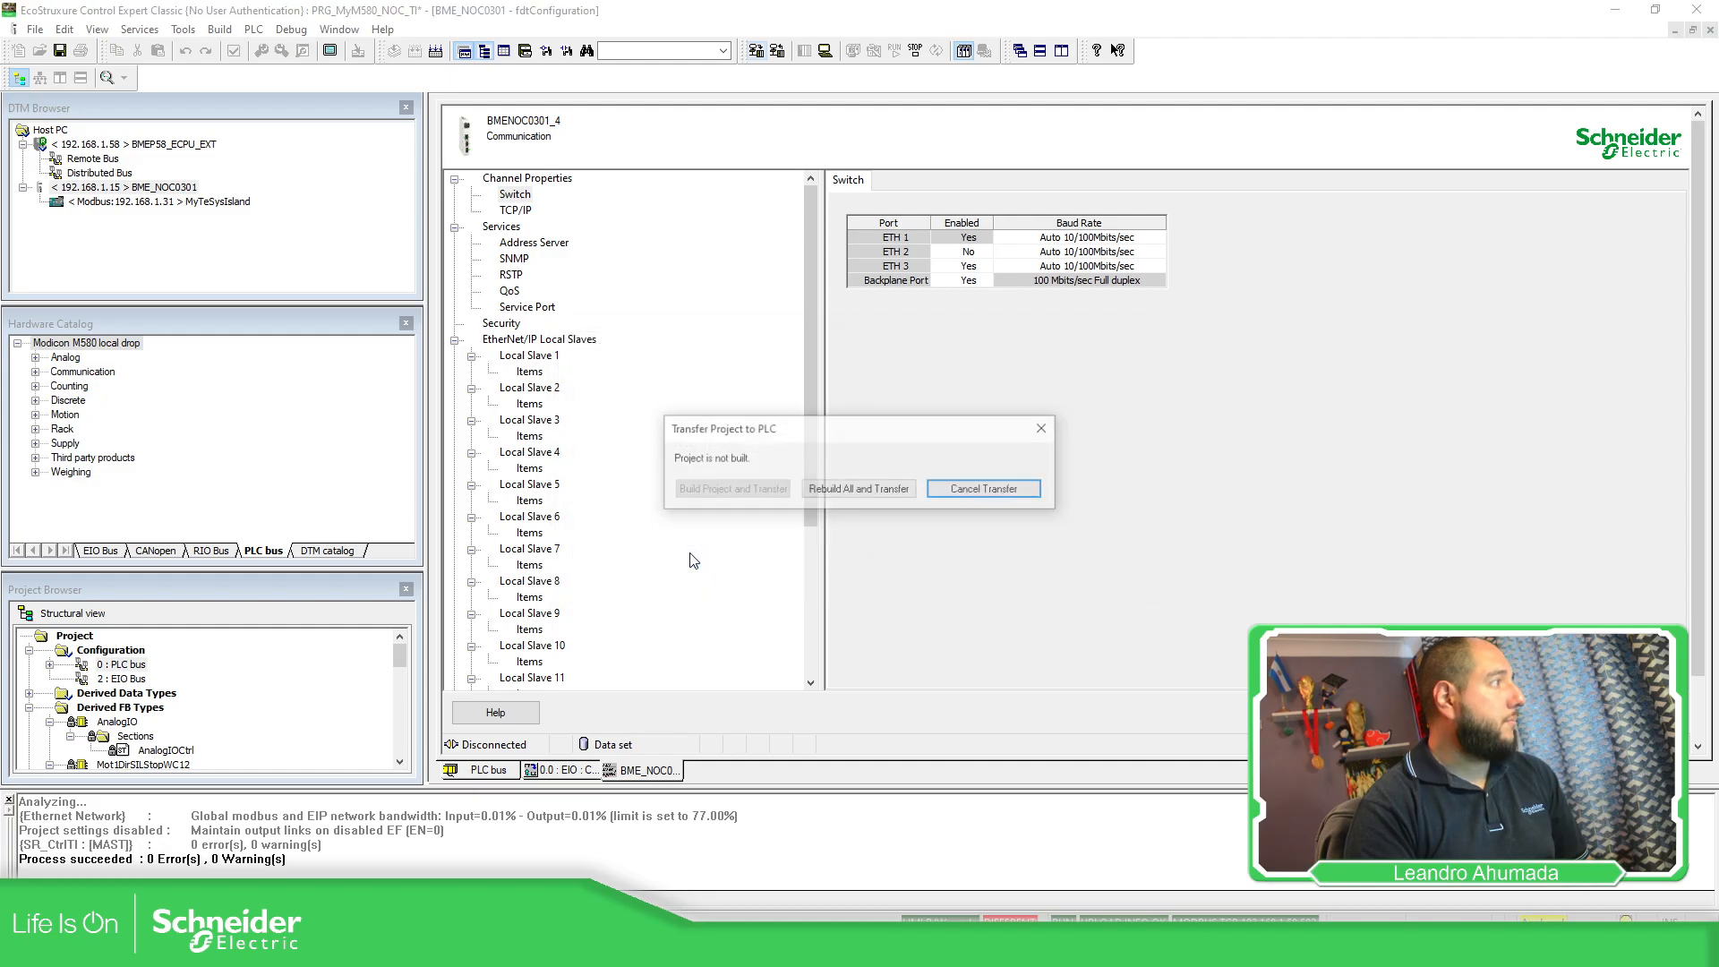
pyautogui.click(911, 488)
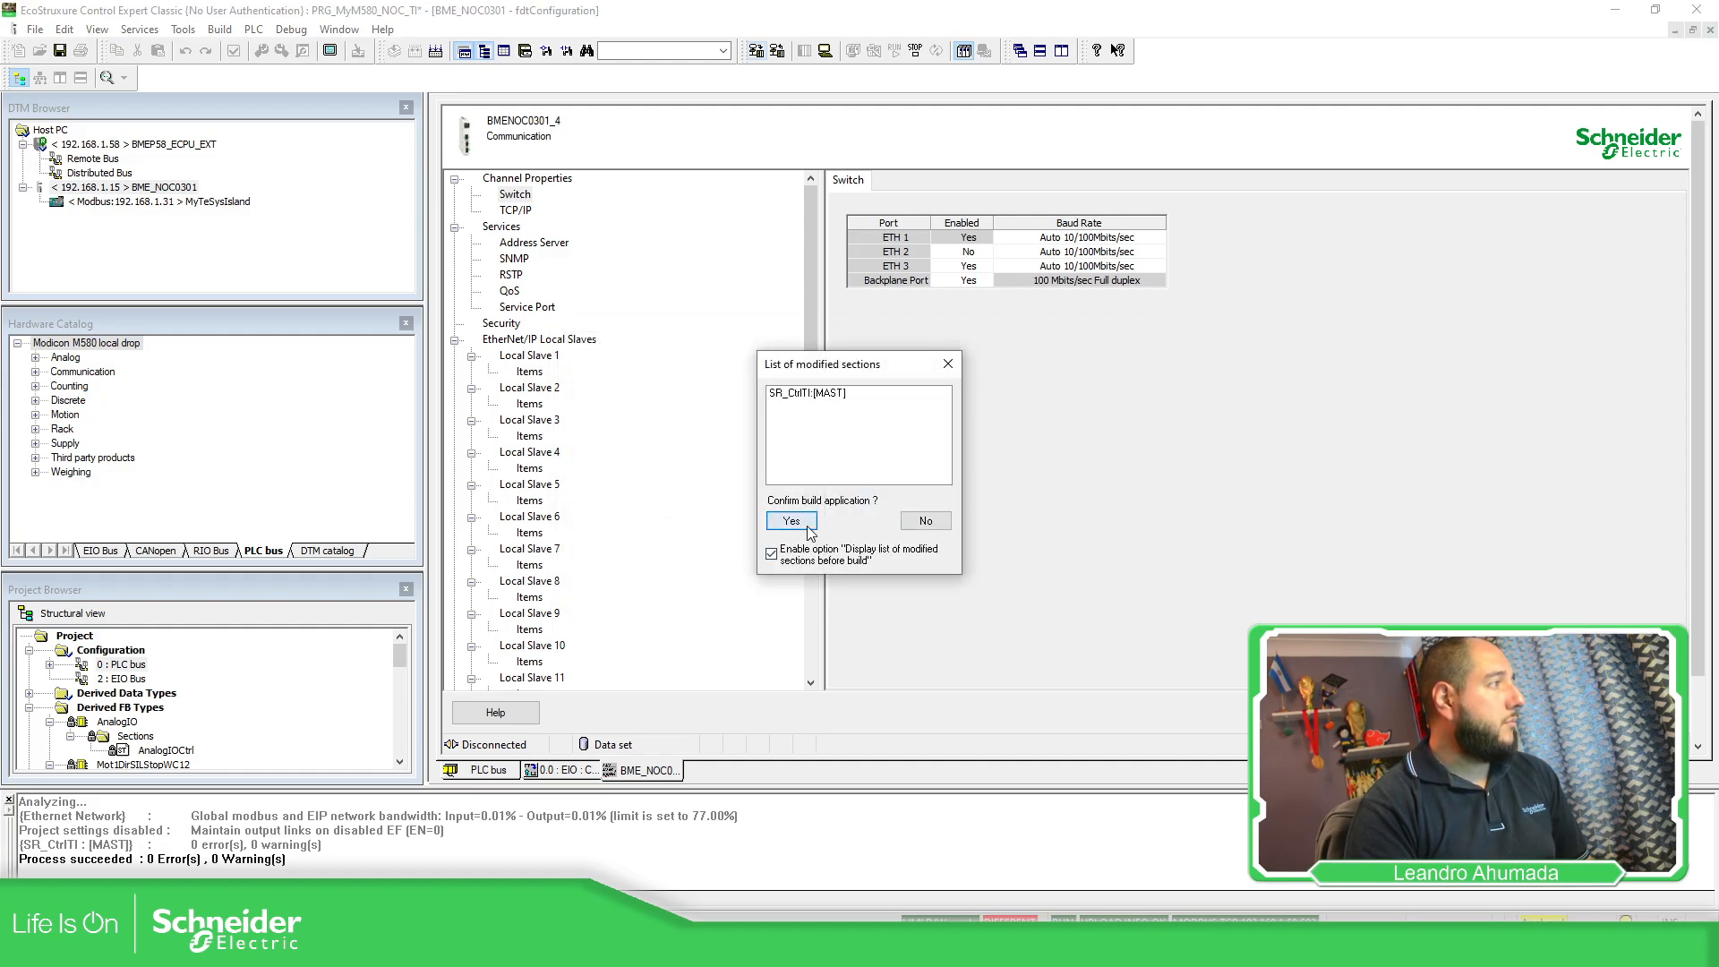
pyautogui.click(791, 523)
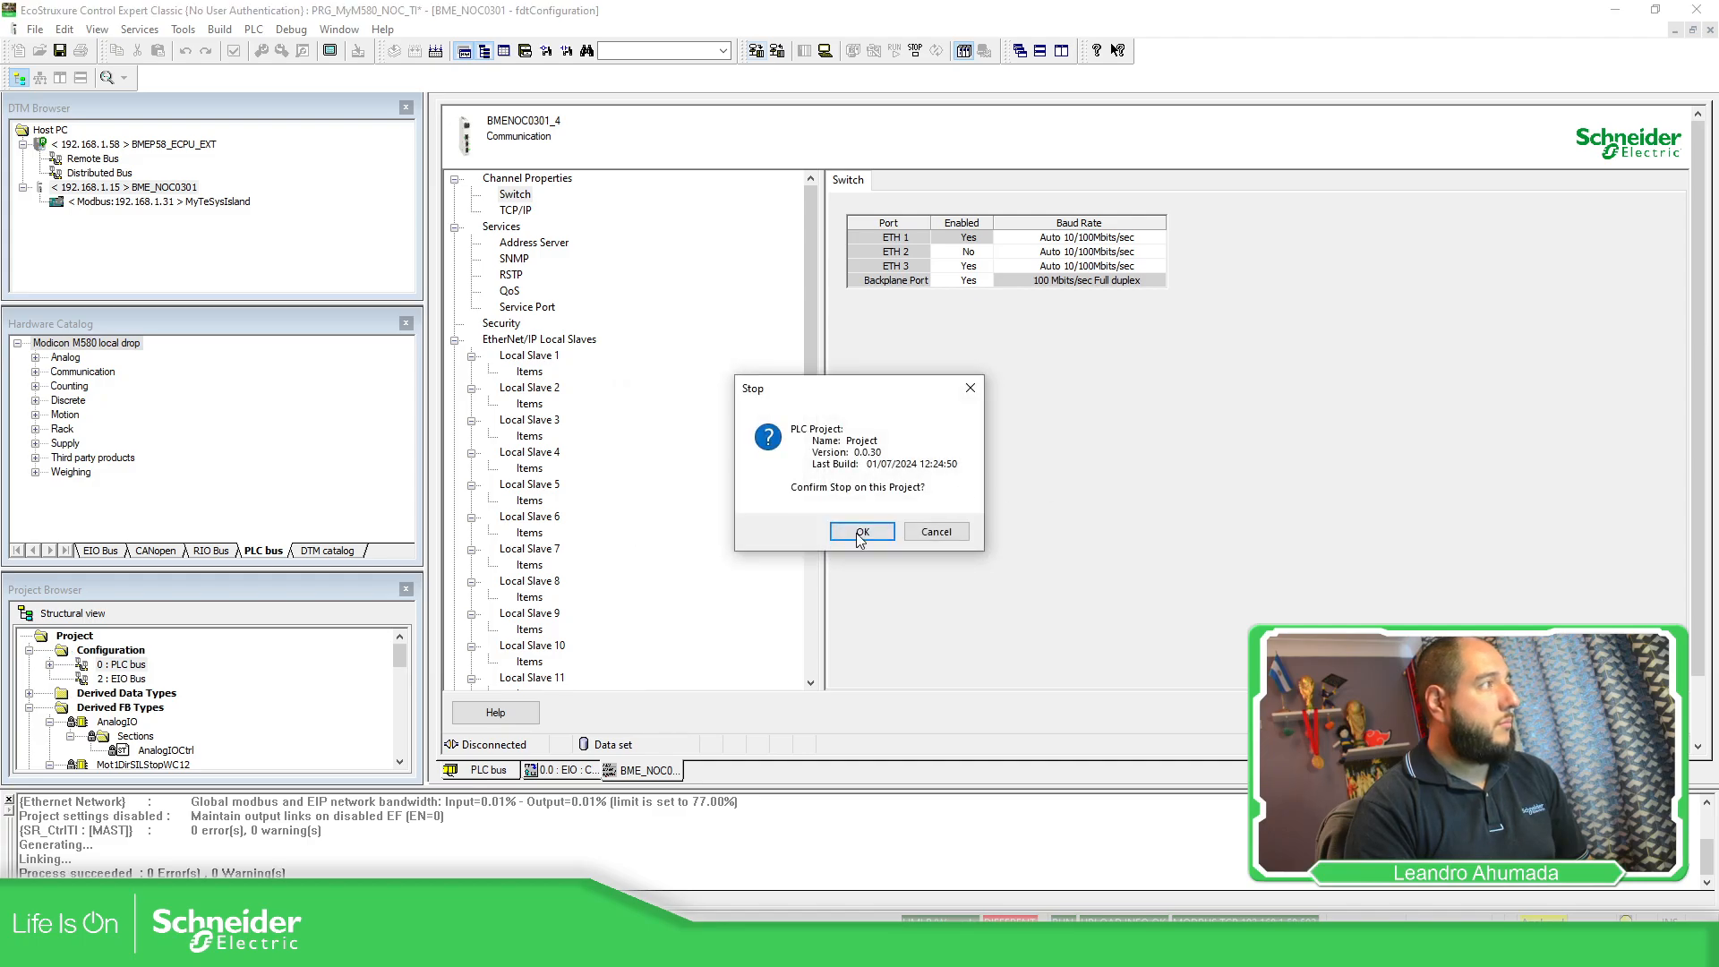
pyautogui.click(861, 534)
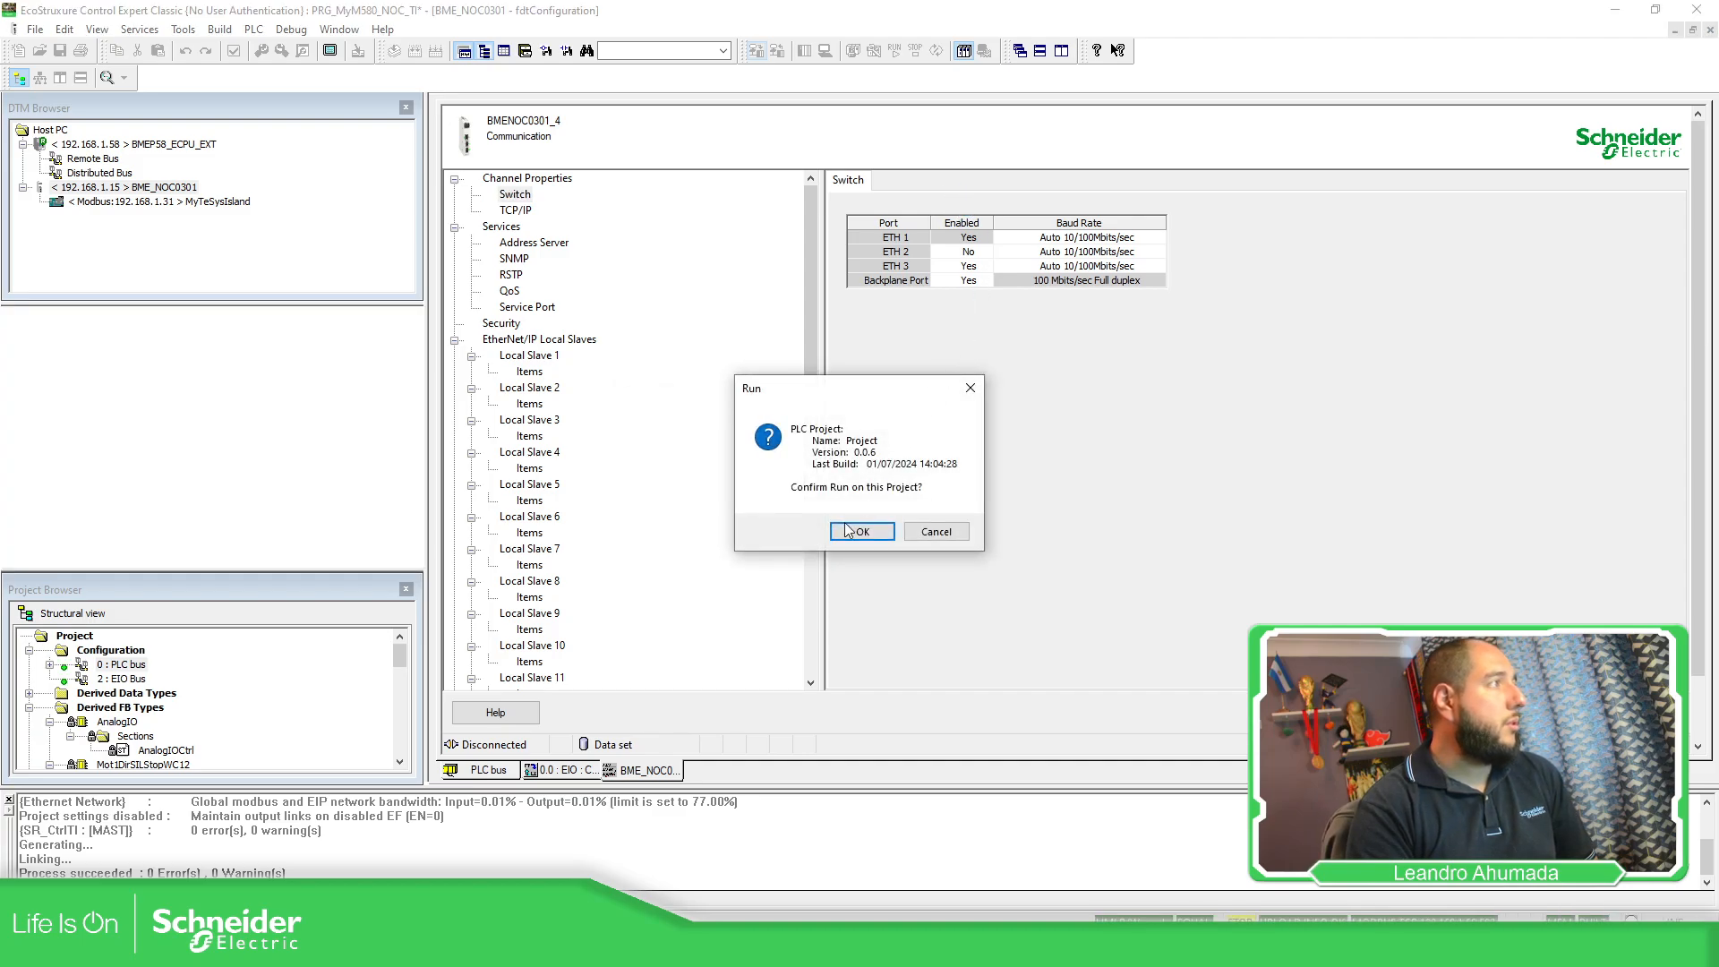
pyautogui.click(867, 534)
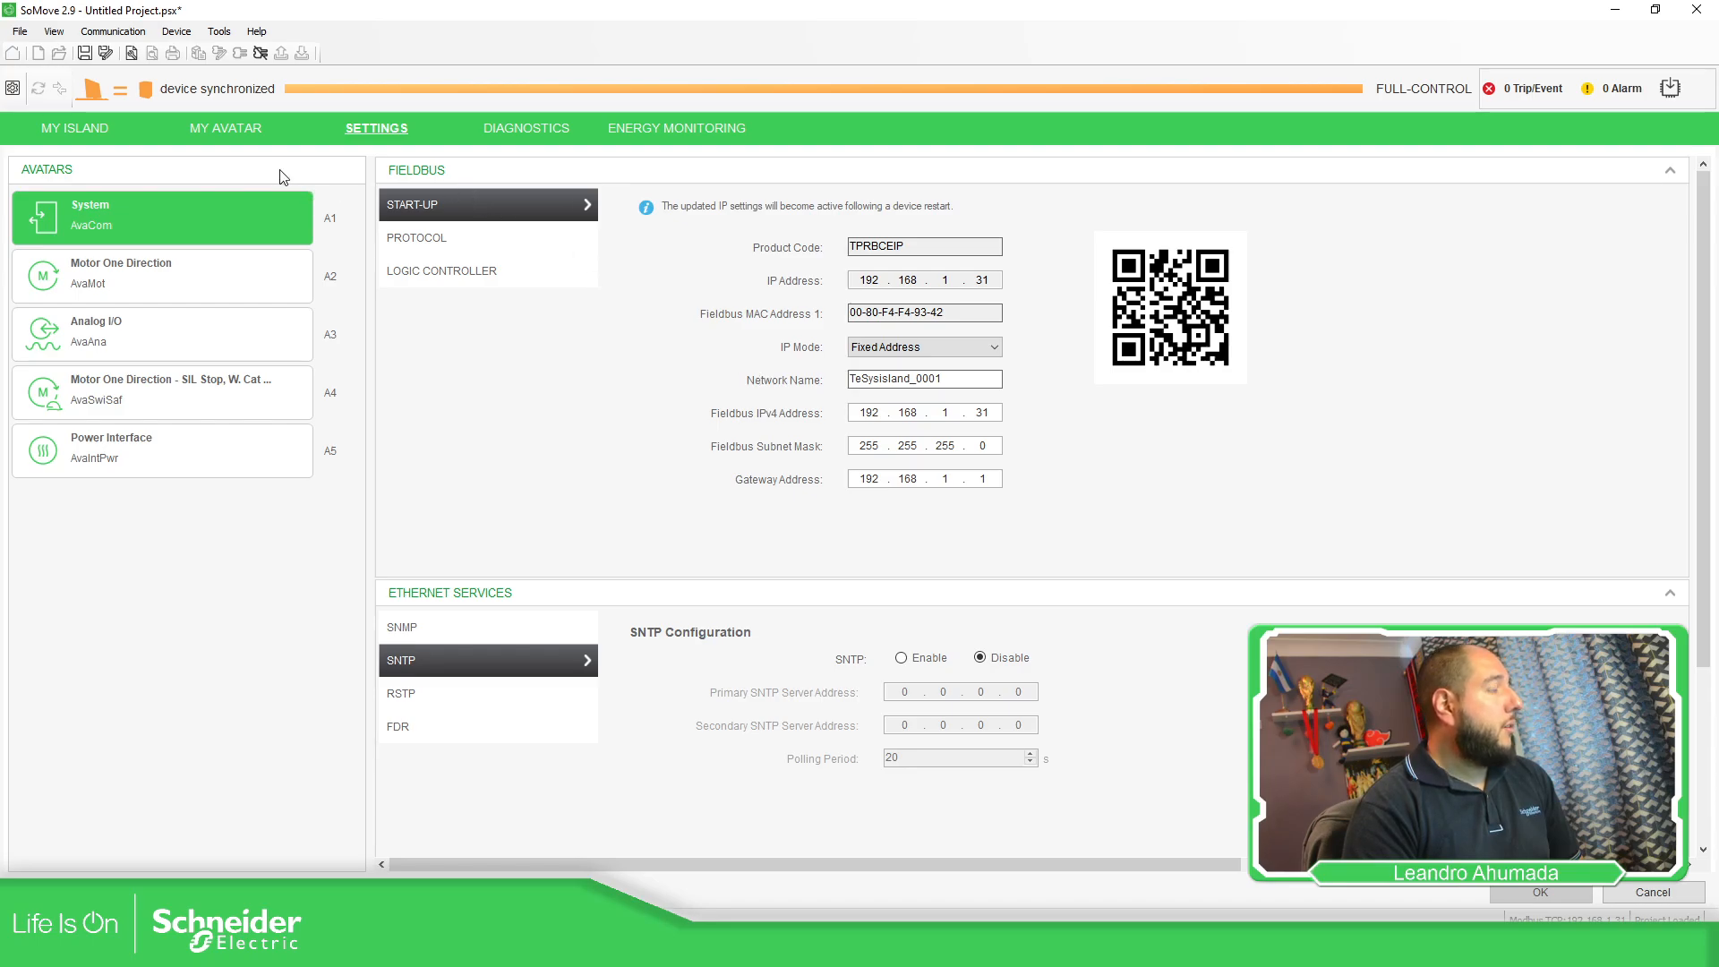
# Enable SNTP on the island with 192.168.1.59 as the primary SNTP server address.
pyautogui.click(900, 658)
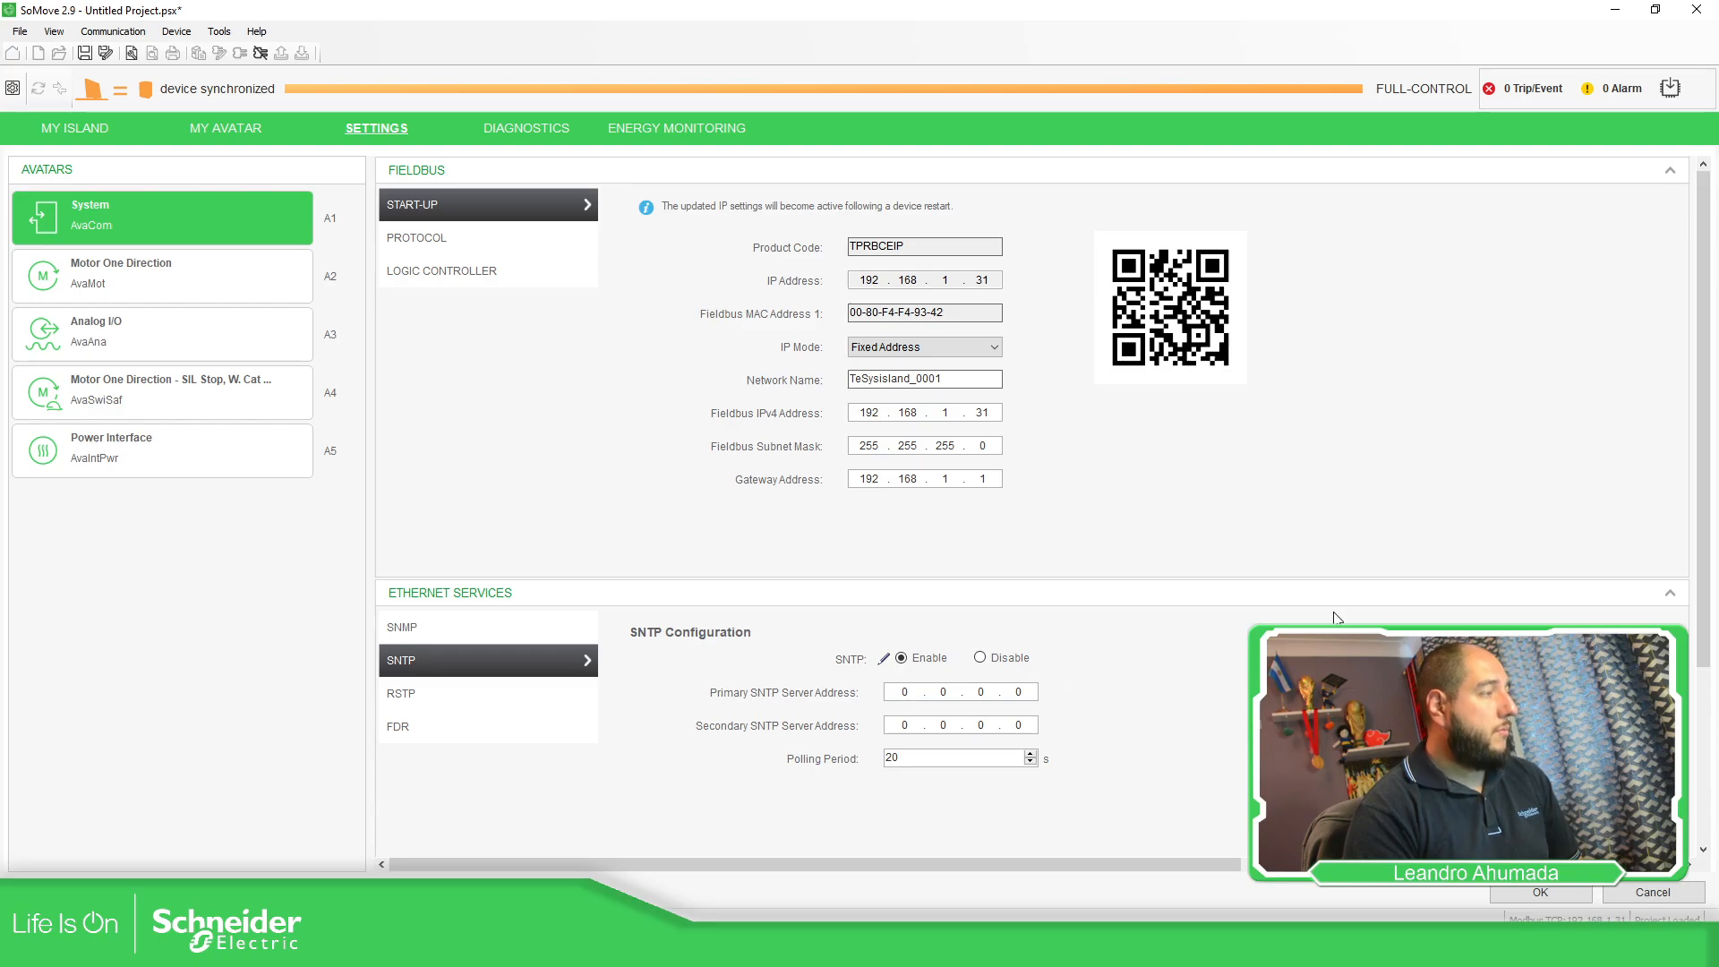
pyautogui.write('192 . 168 .')
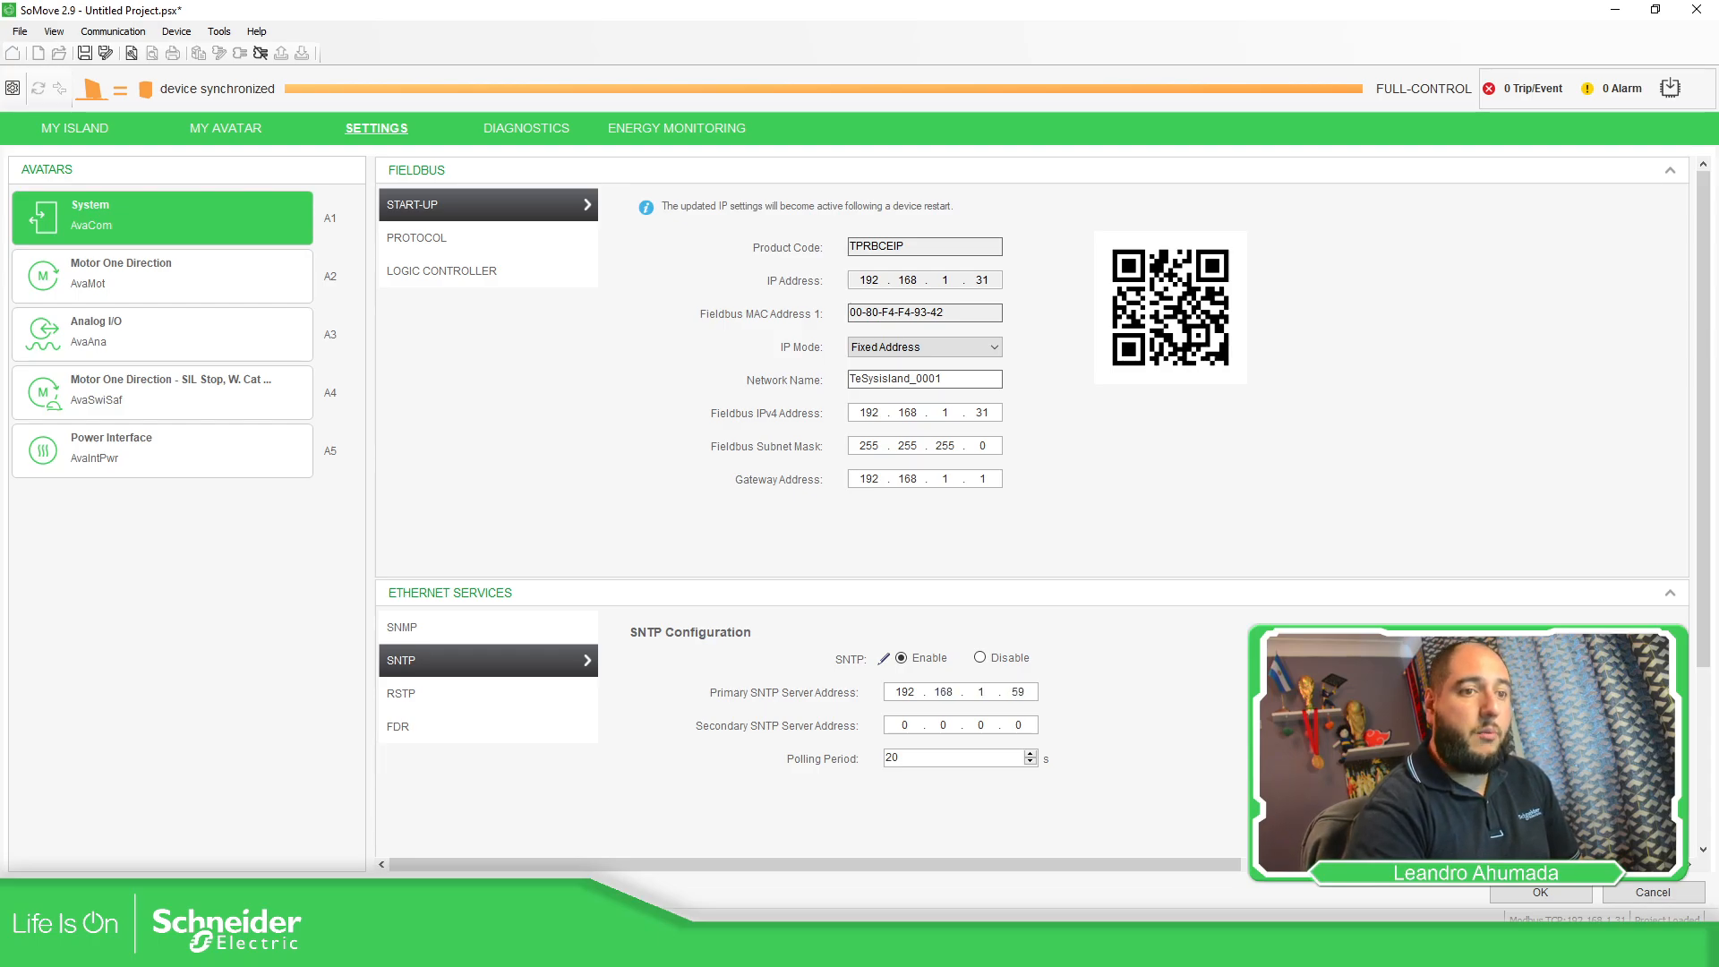
pyautogui.click(716, 950)
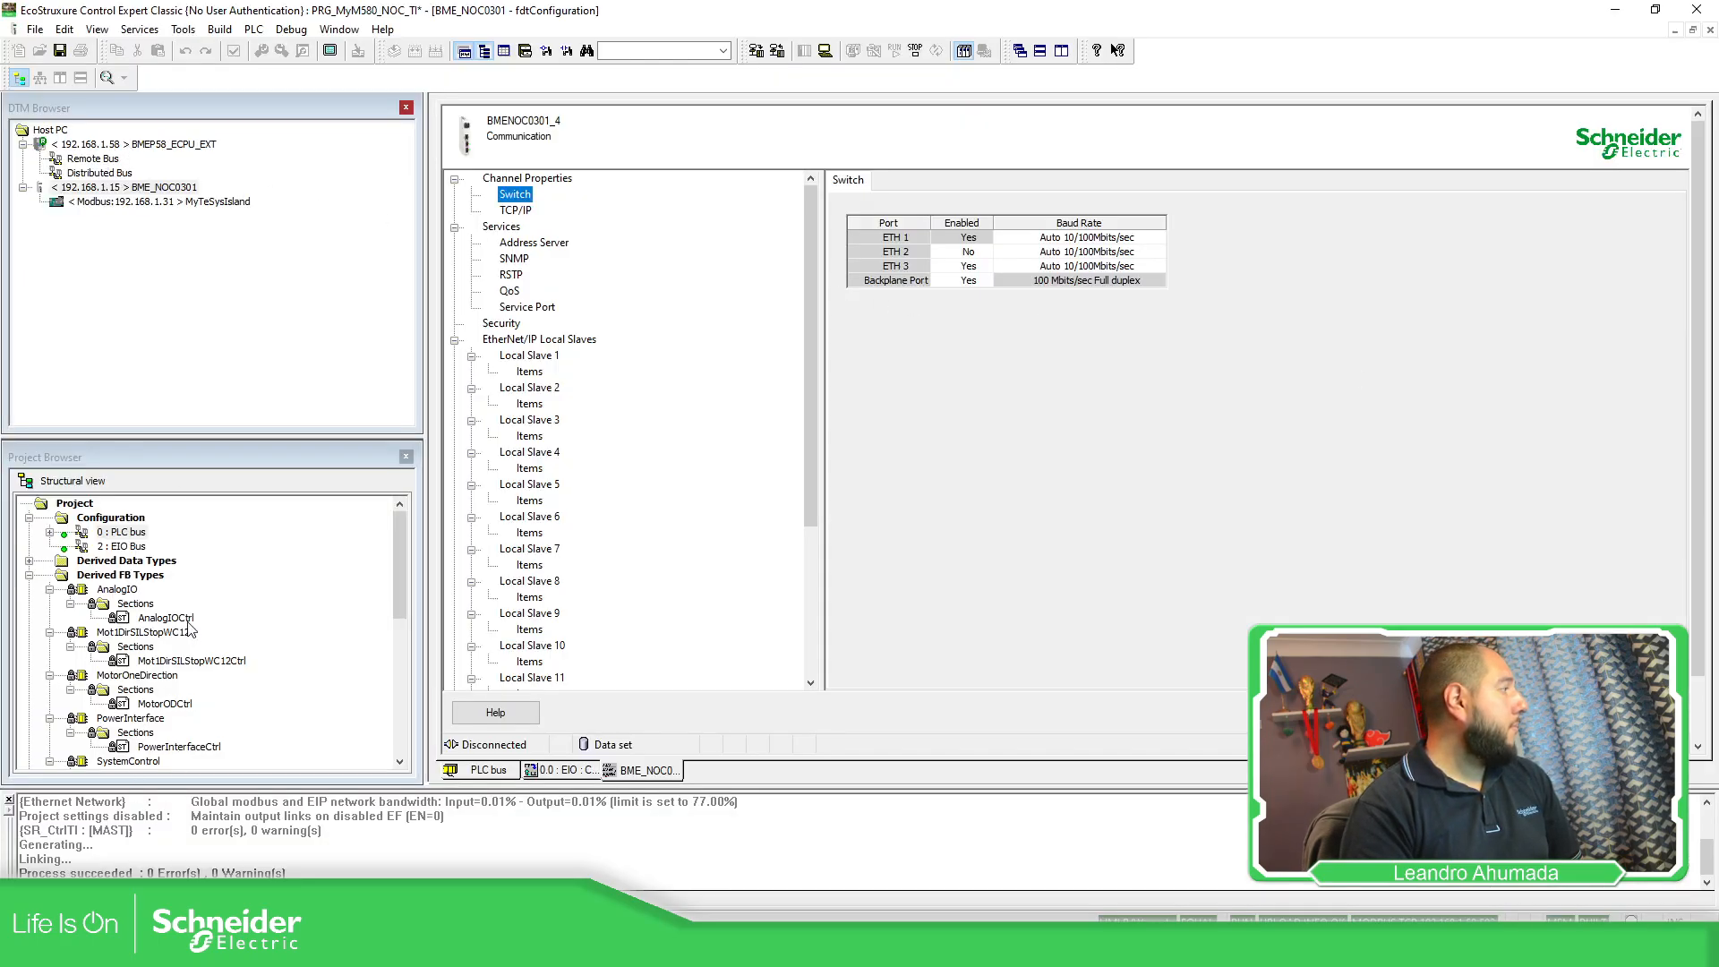
# Confirm the CPU communicator head's IP address A is 192.168.1.59, then minimize Control Expert.
pyautogui.doubleClick(123, 532)
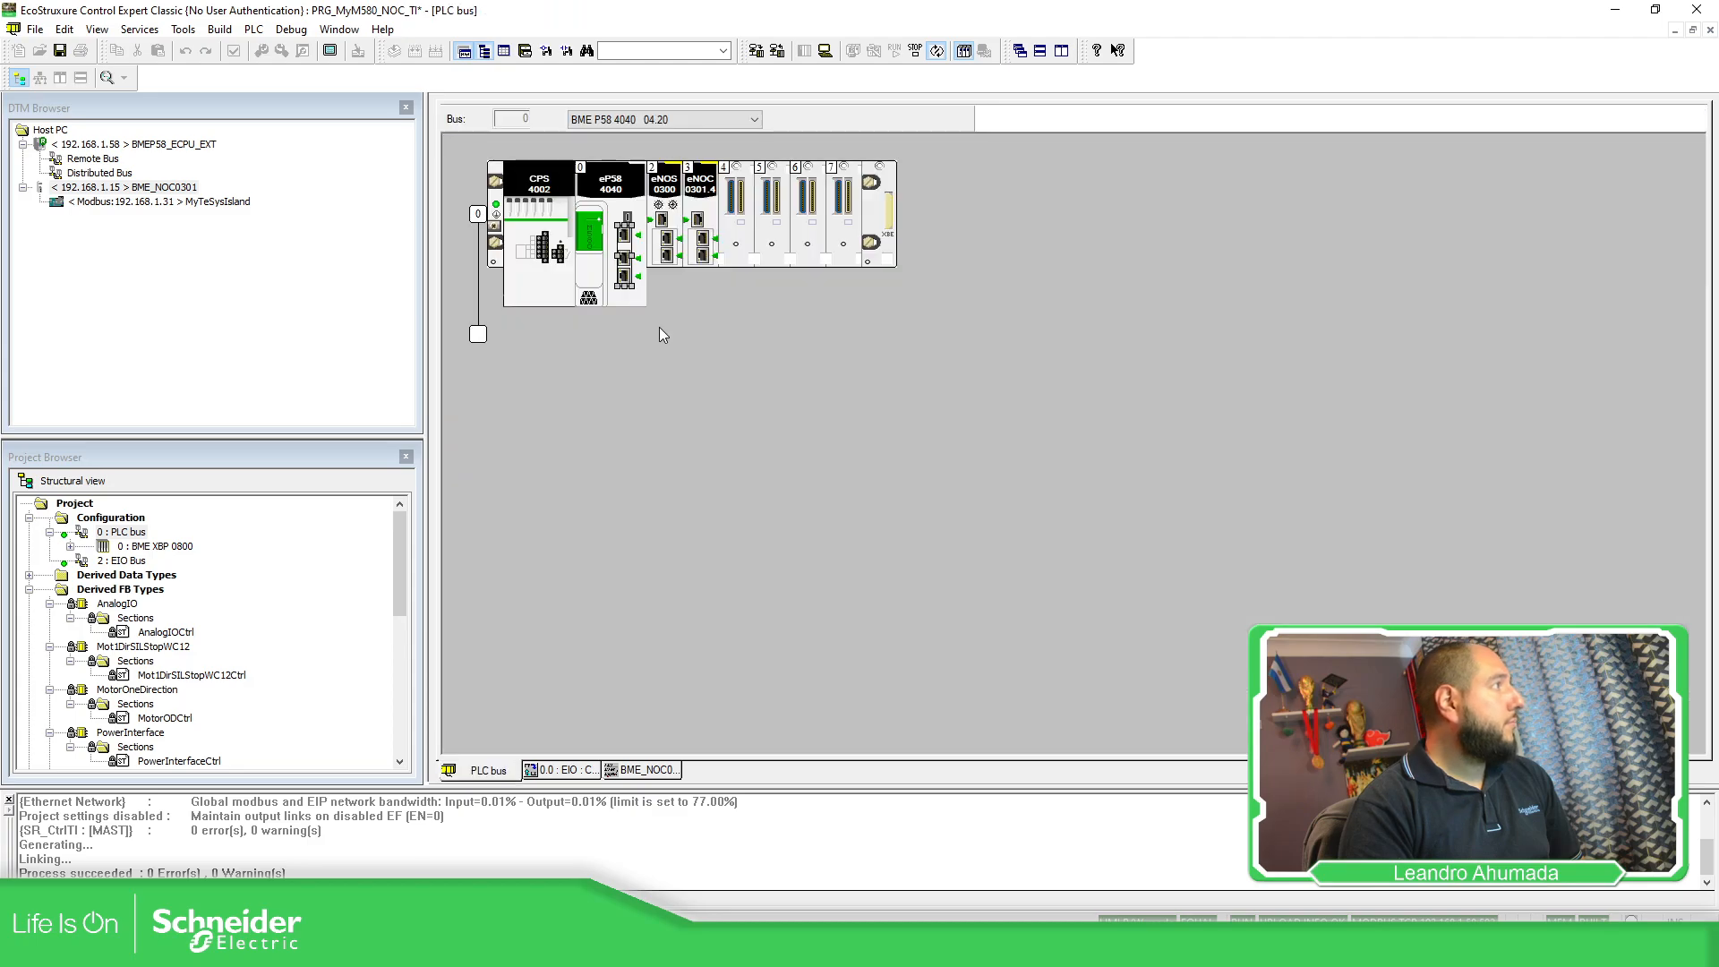
pyautogui.doubleClick(625, 260)
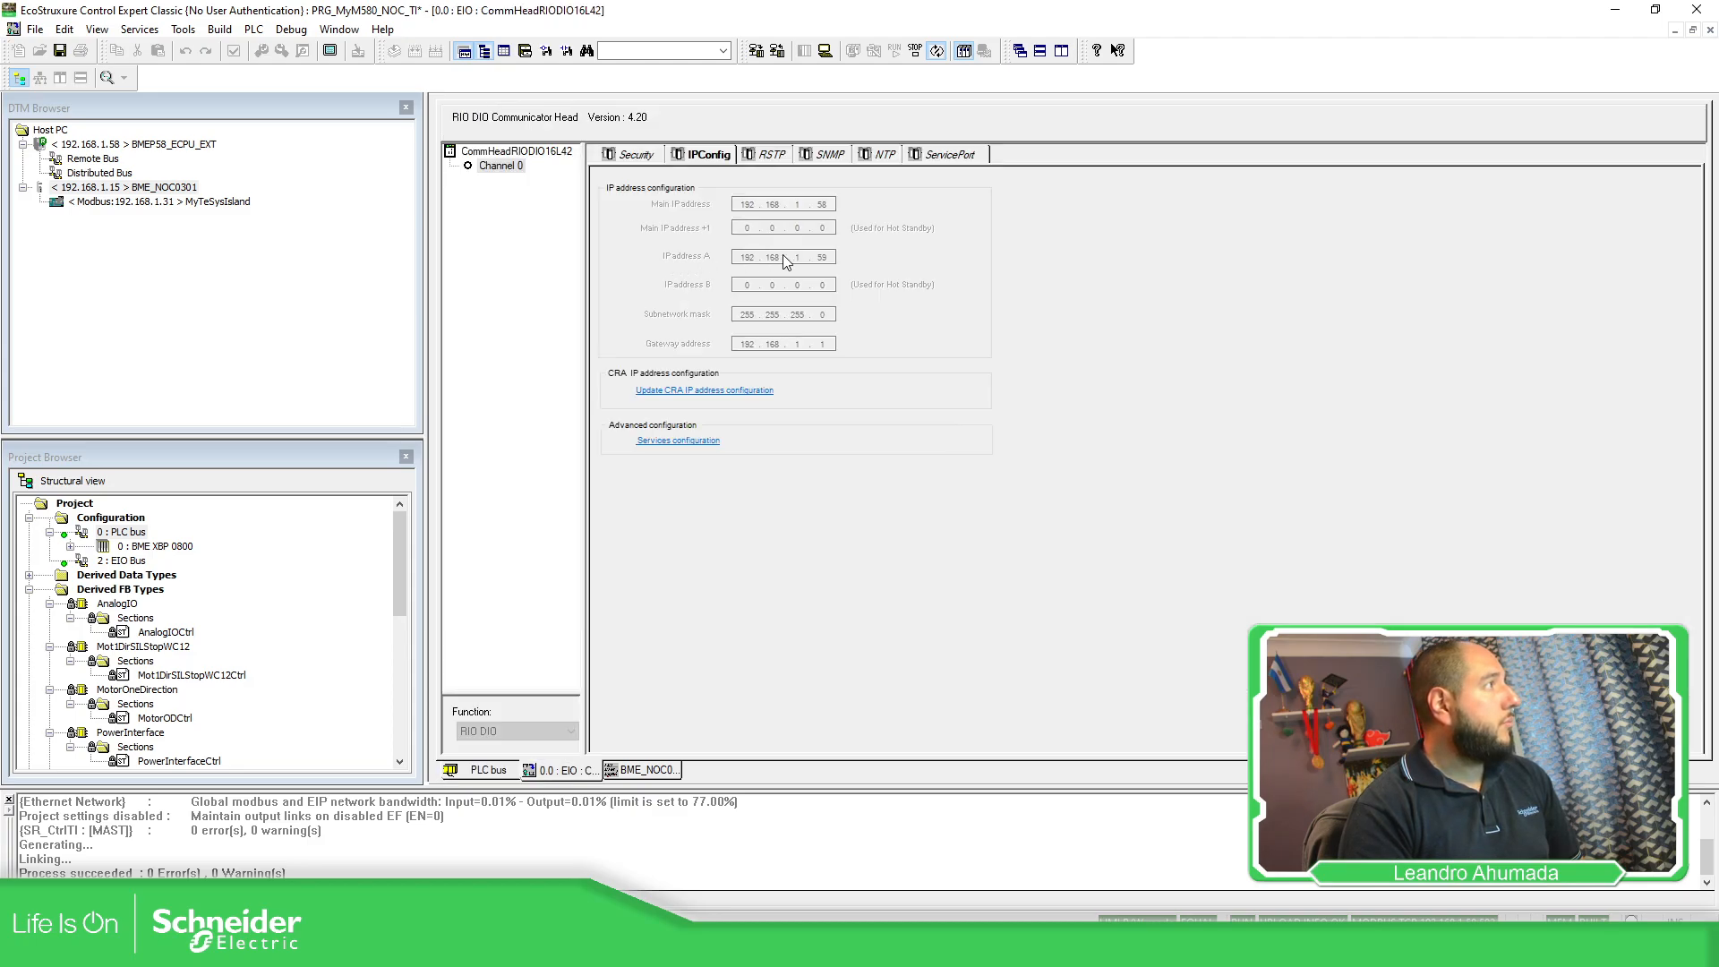
pyautogui.click(1612, 11)
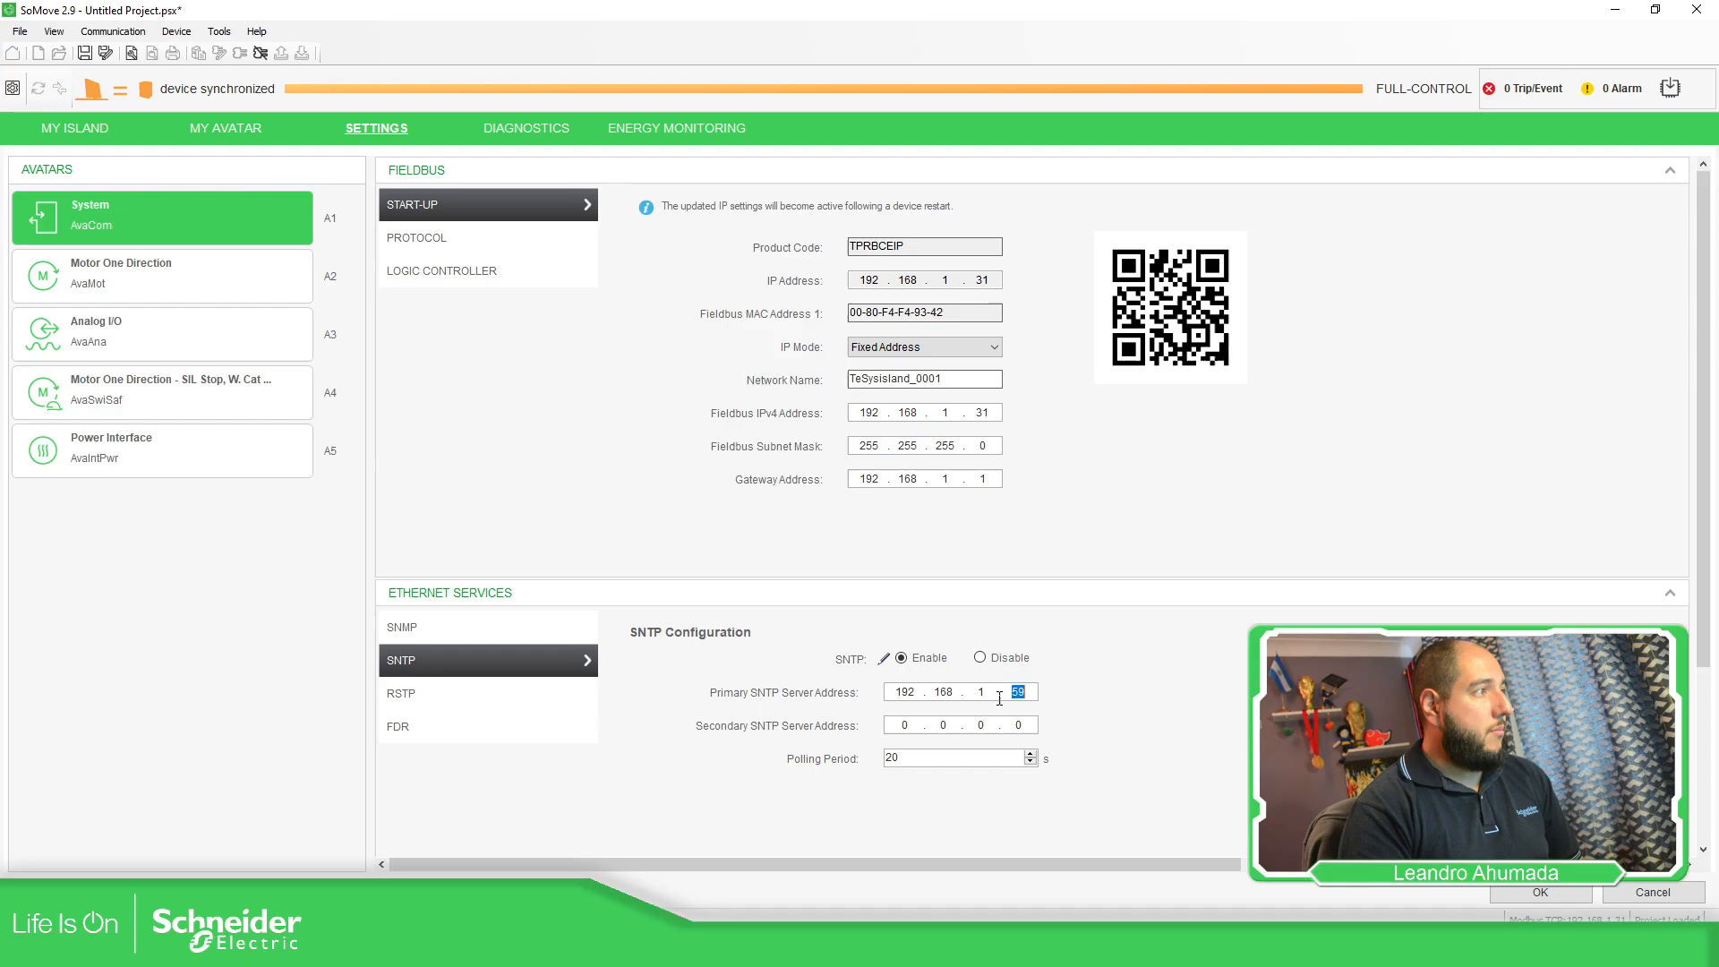
# Apply the modified SNTP parameters (Enable, server 192.168.1.59) to the island.
pyautogui.click(985, 727)
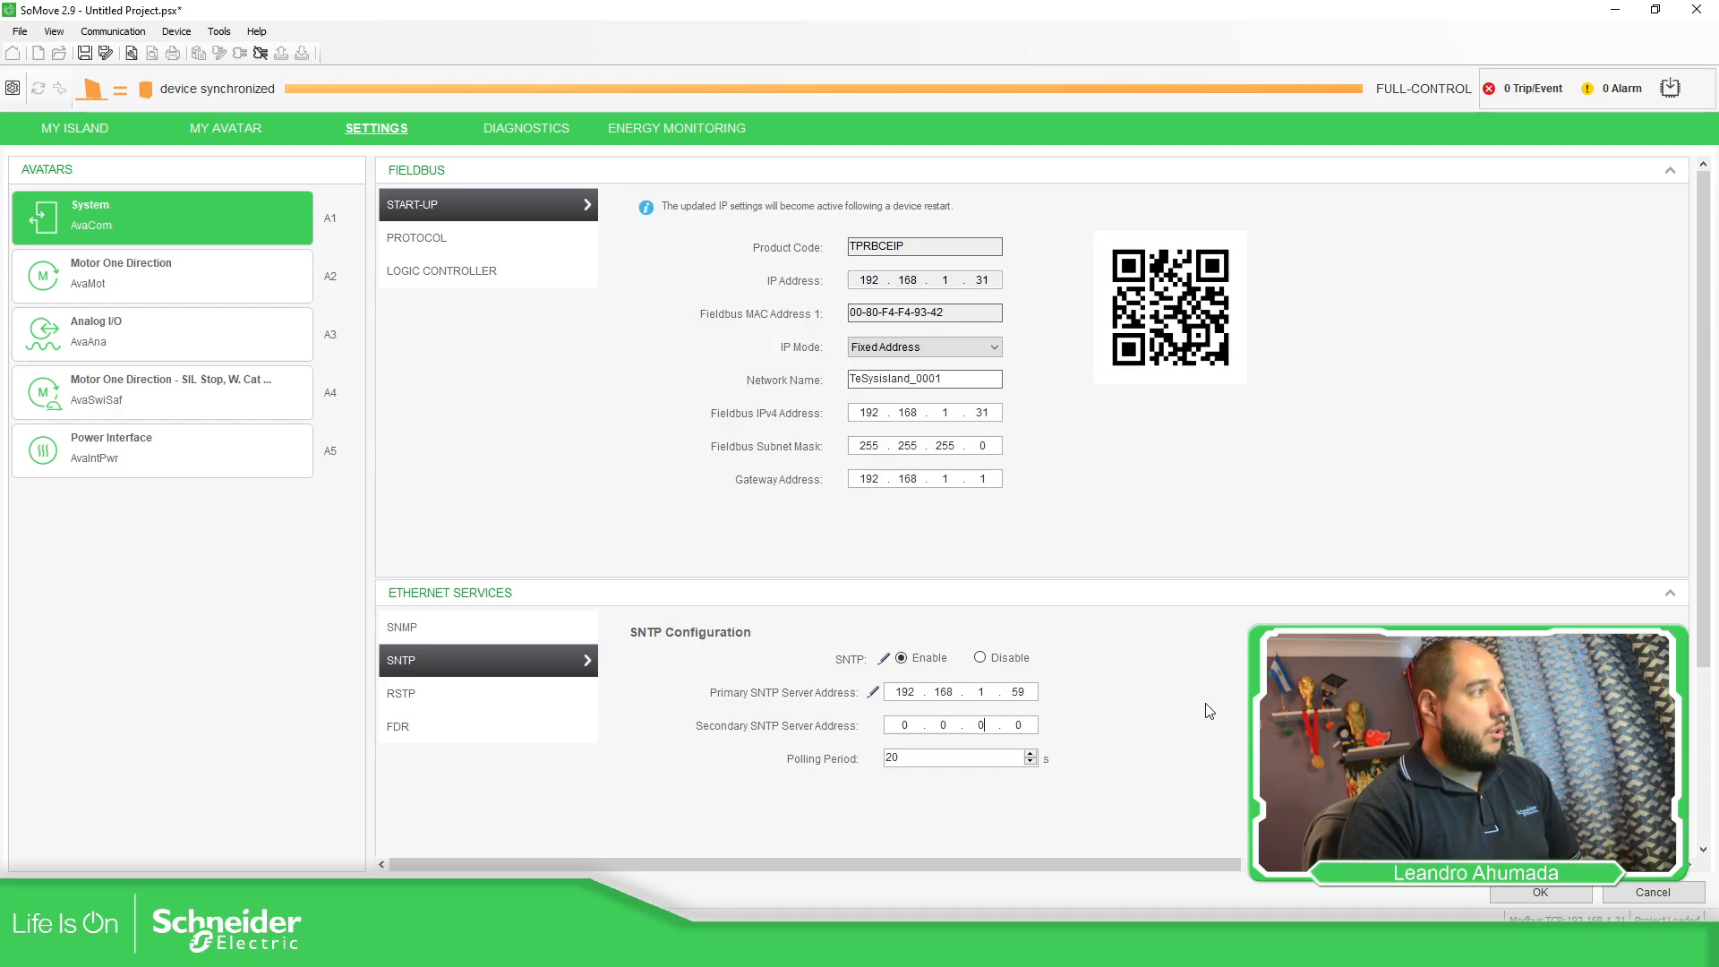
pyautogui.click(1542, 899)
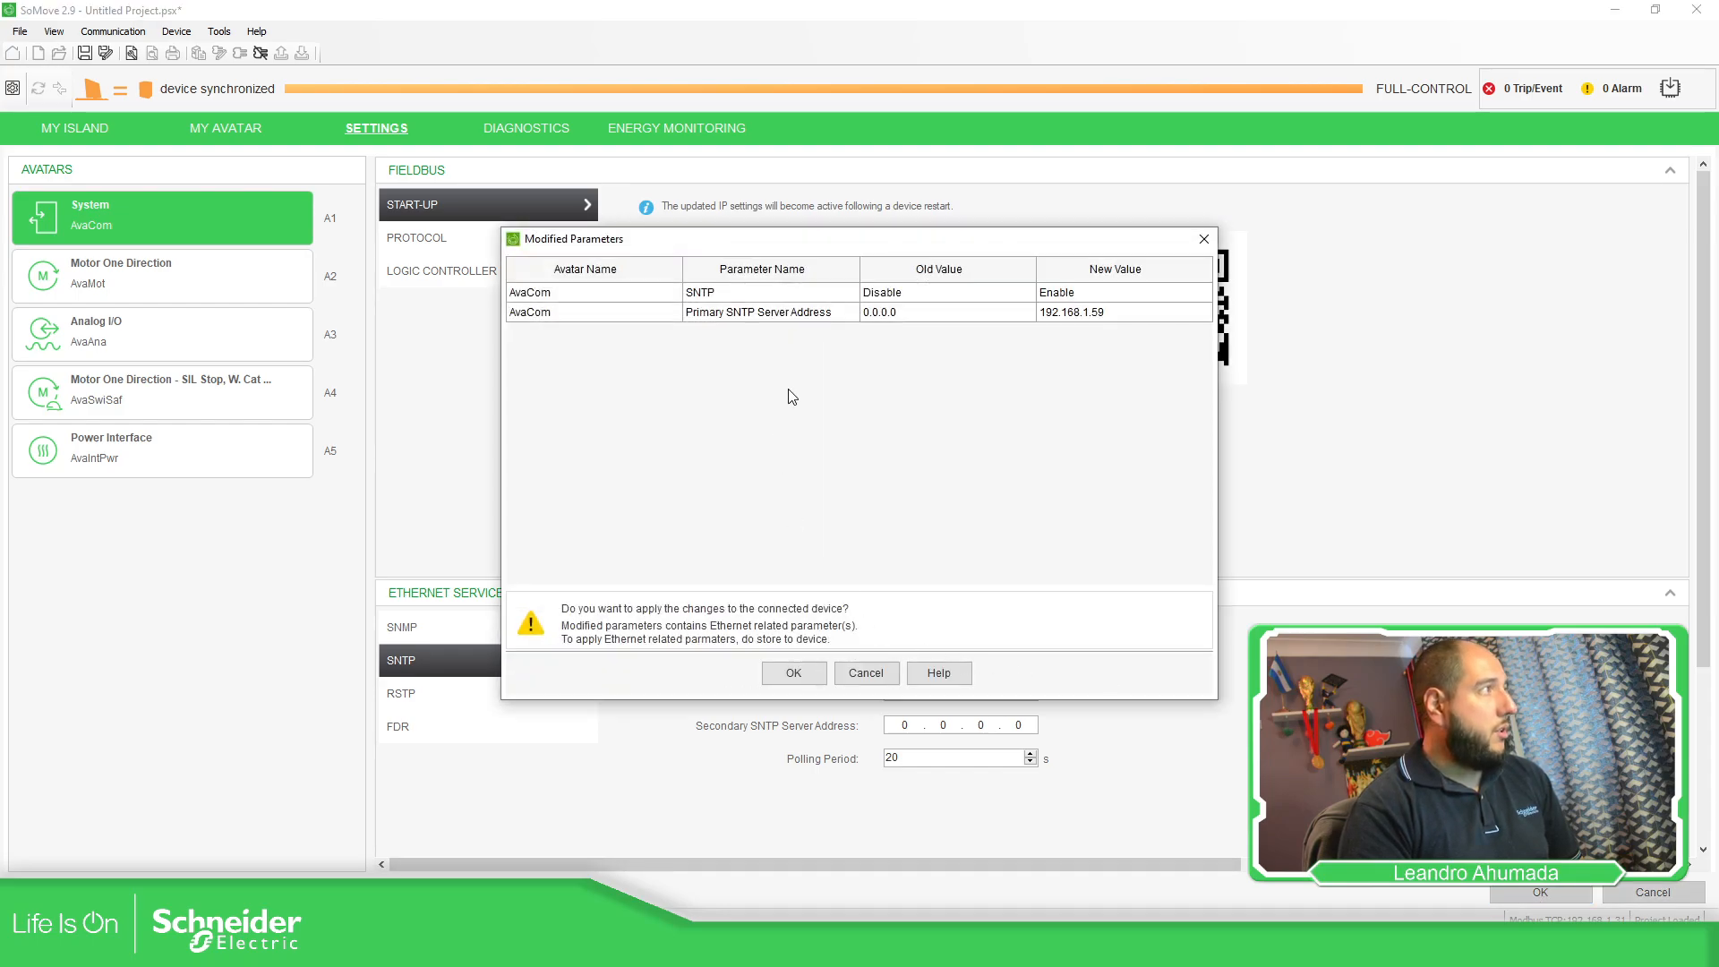
pyautogui.click(808, 676)
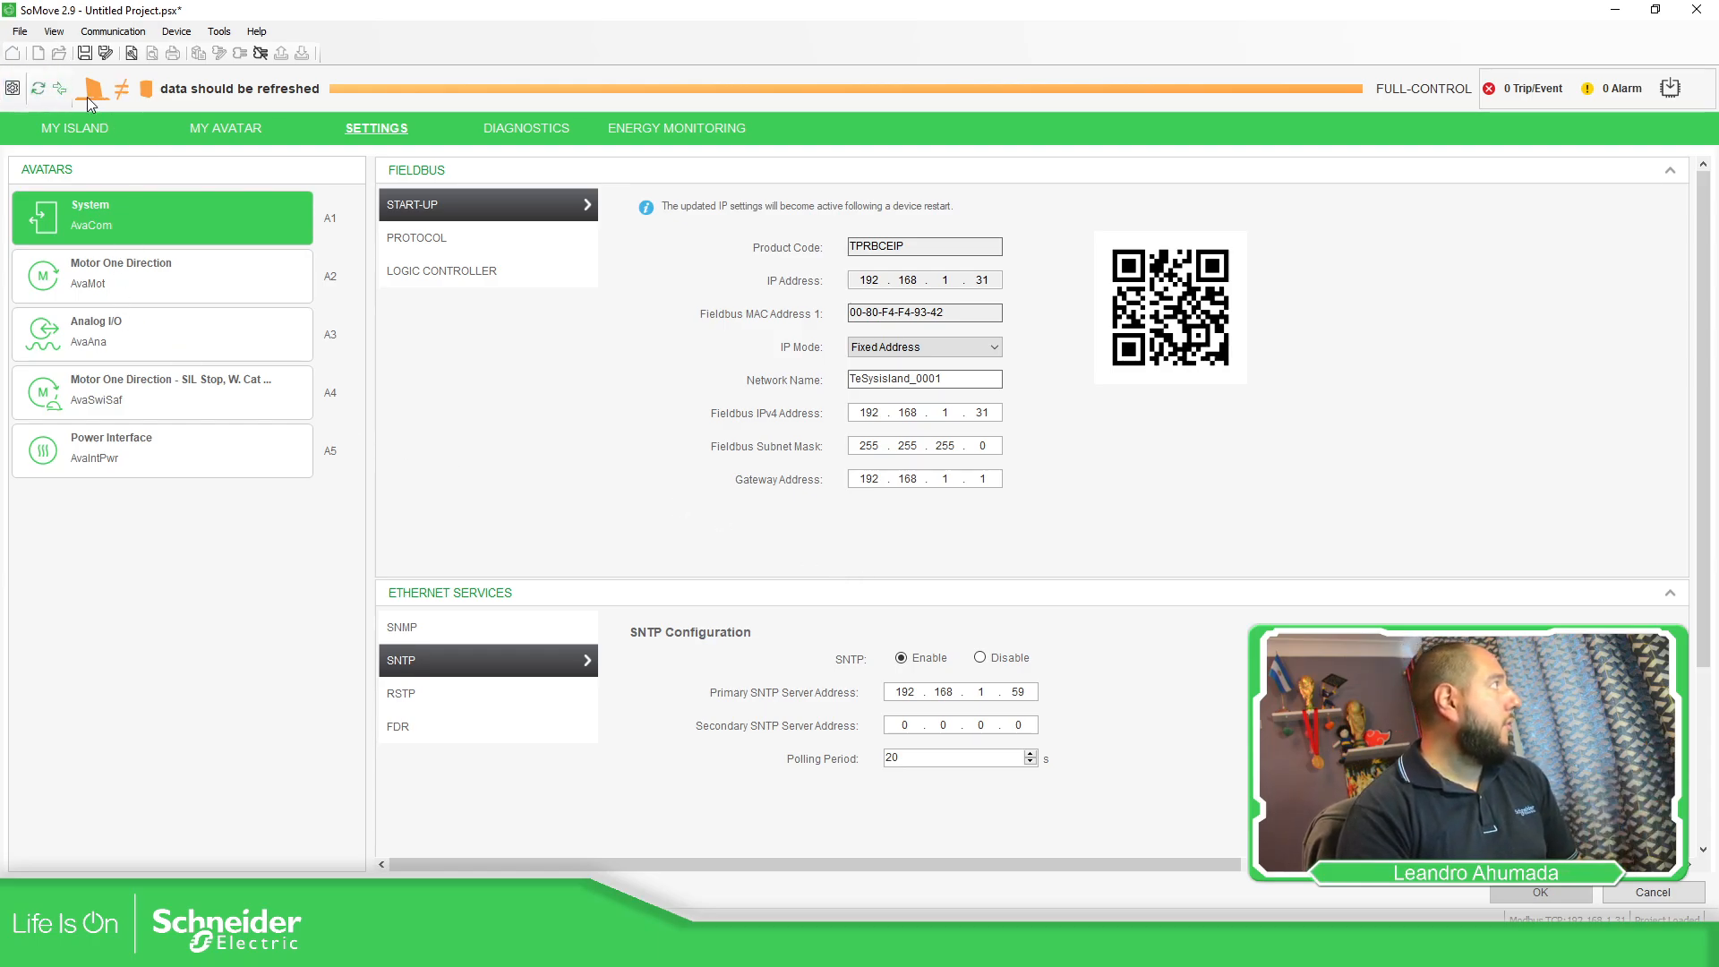
pyautogui.click(38, 88)
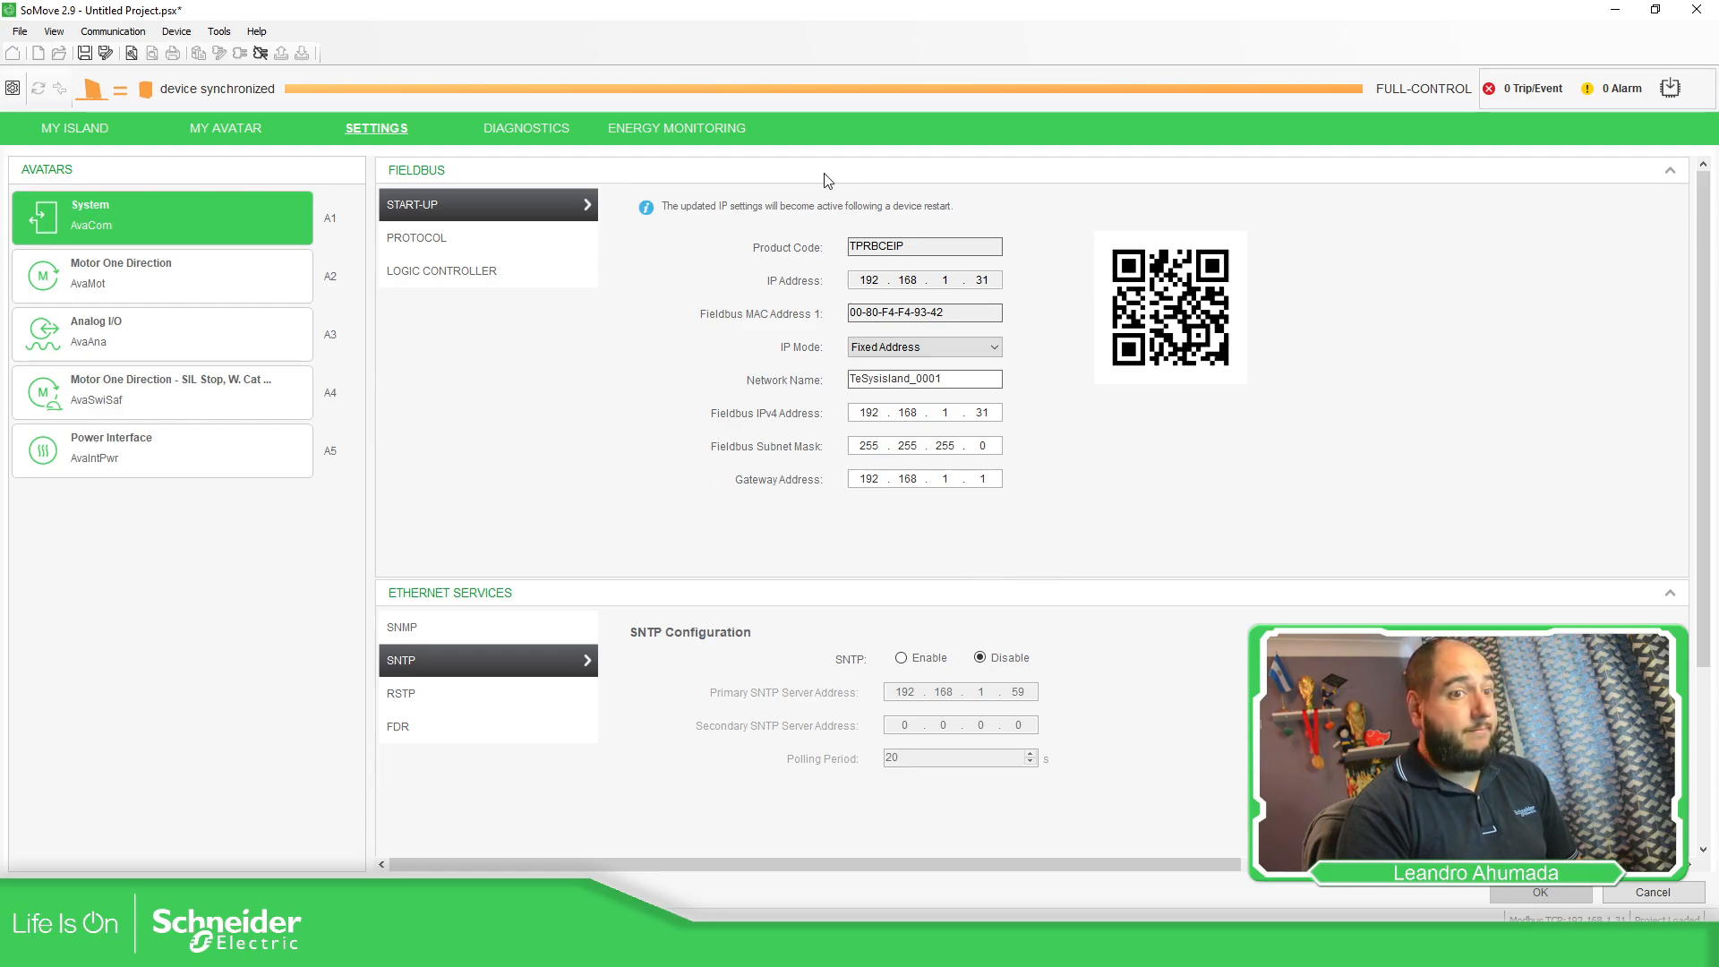
# Disconnect, then store the settings to the island and reconnect, acknowledging the success message.
pyautogui.click(261, 54)
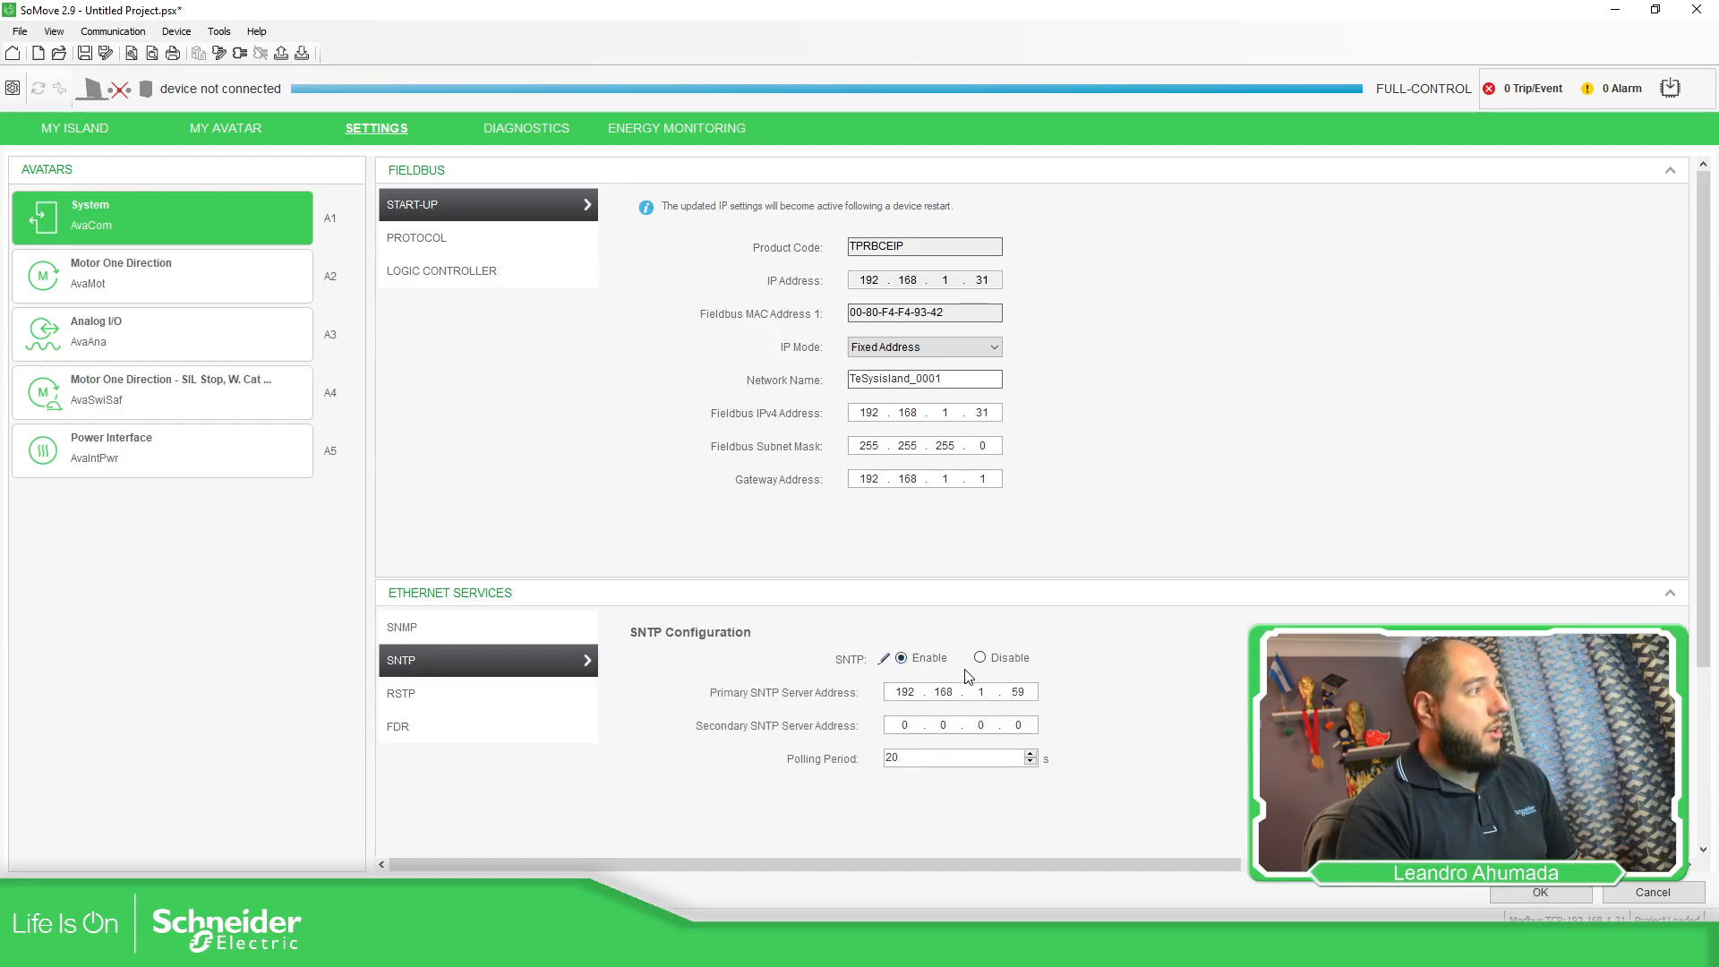
pyautogui.click(242, 56)
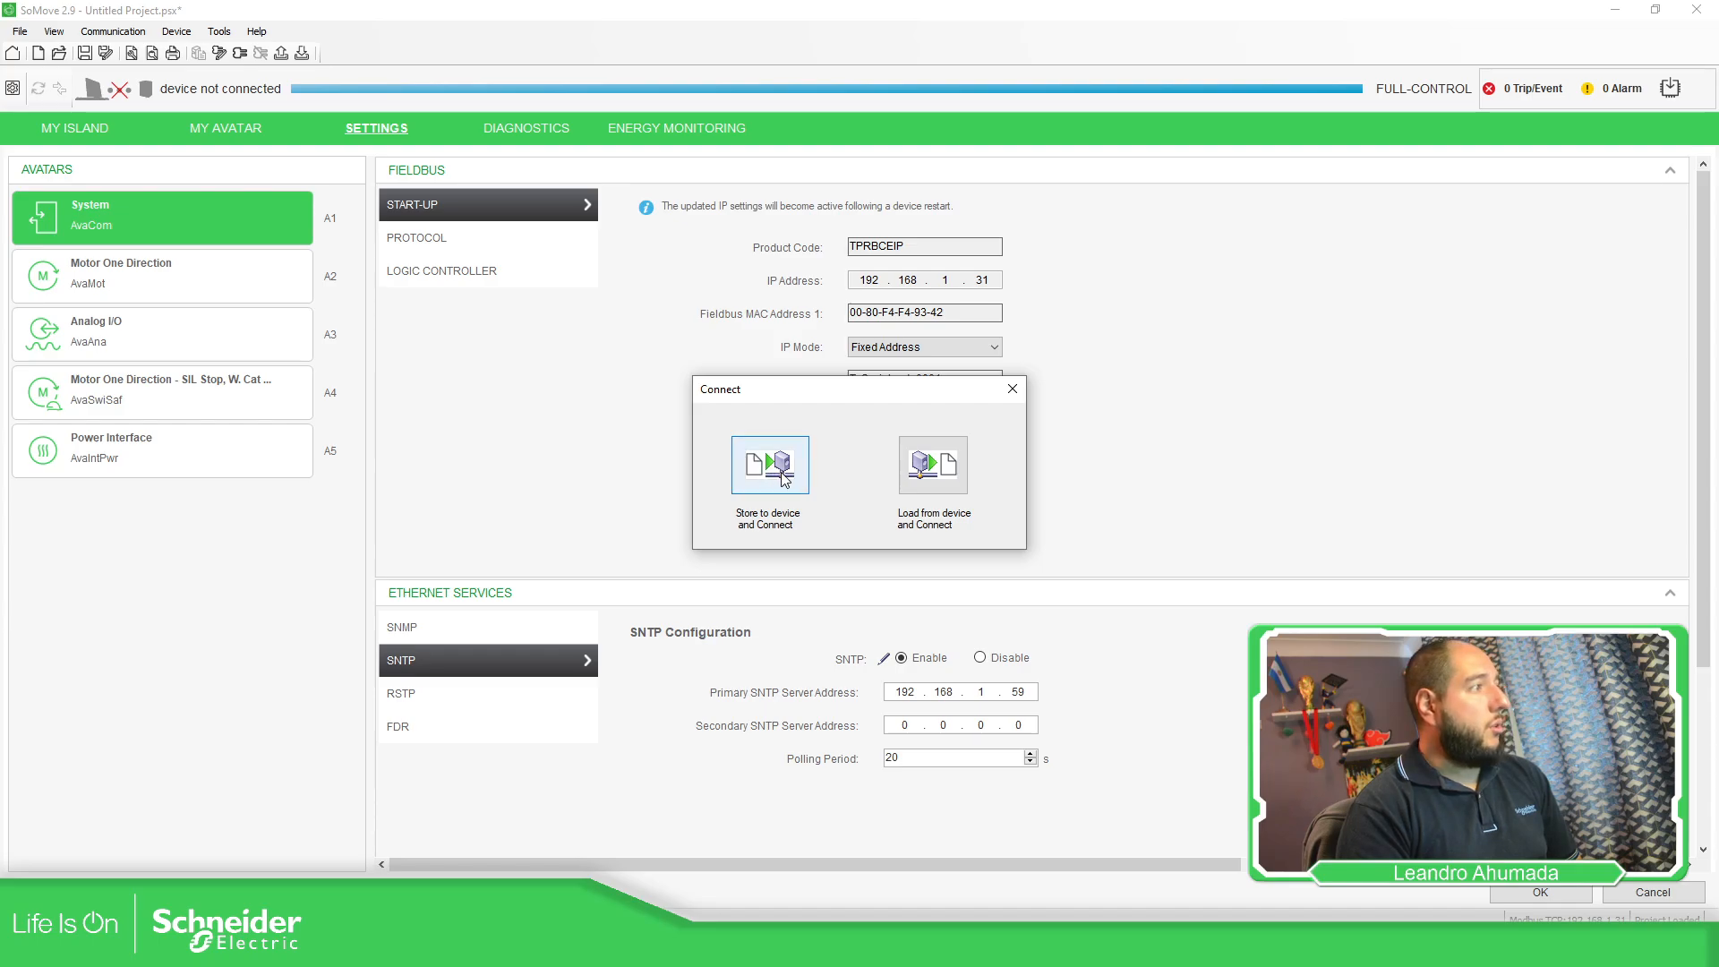
pyautogui.click(772, 465)
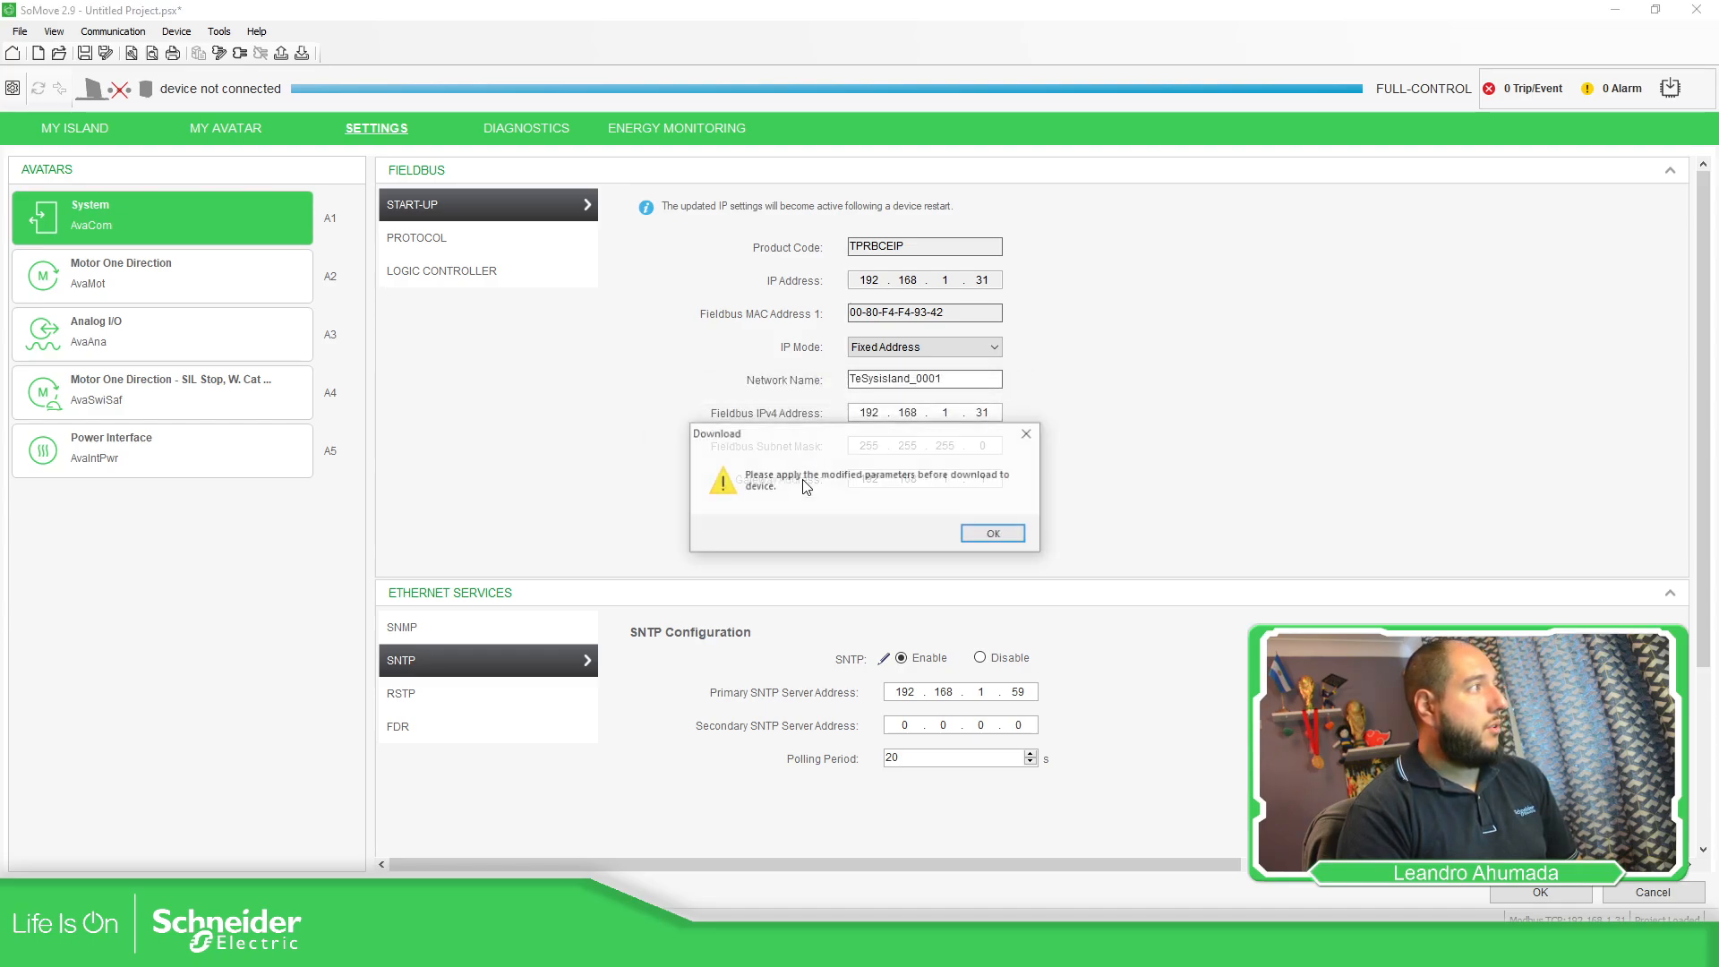
pyautogui.click(998, 536)
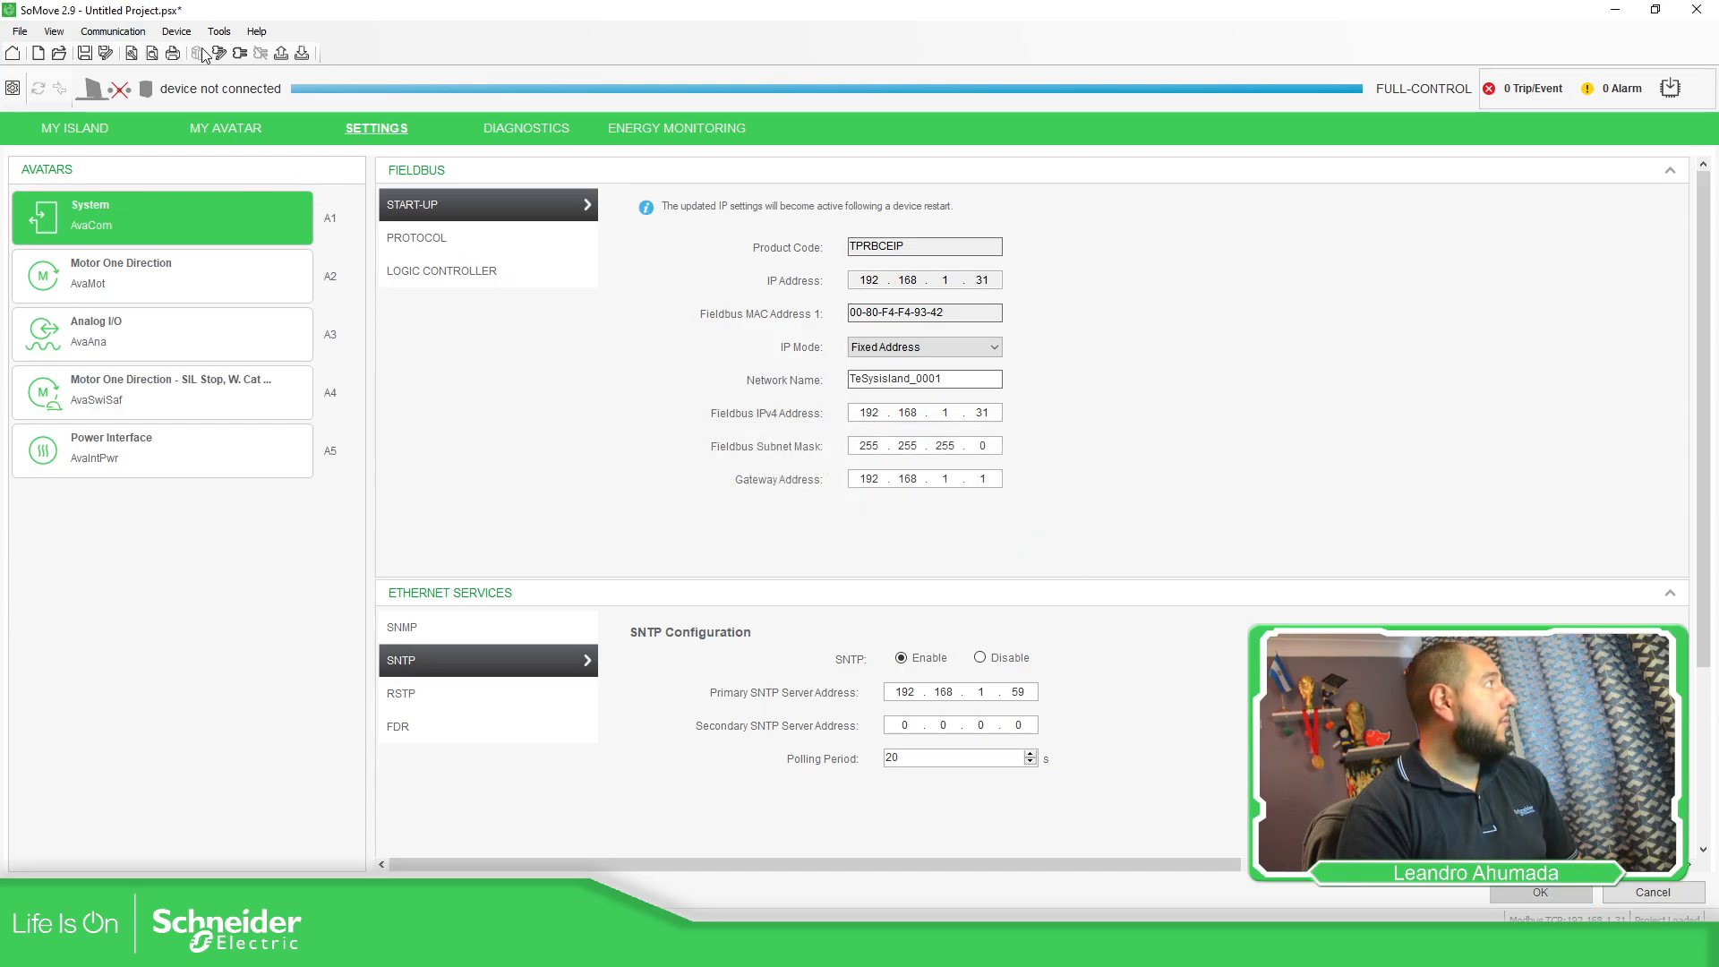
pyautogui.click(238, 55)
pyautogui.click(772, 470)
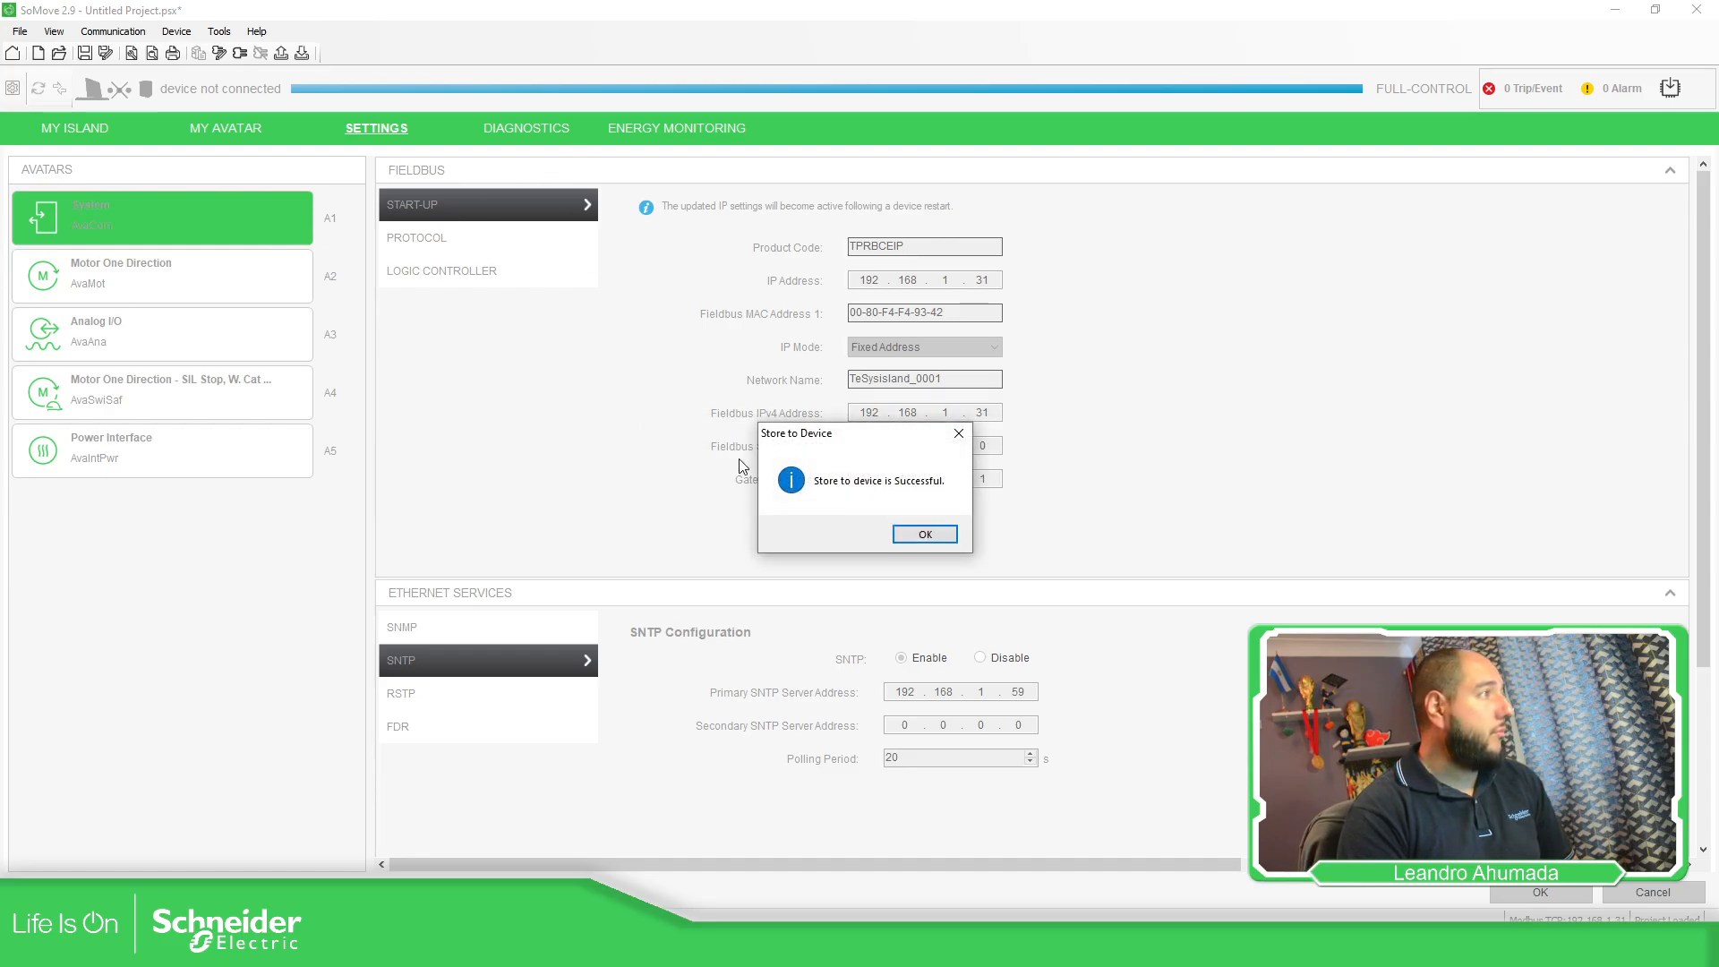
pyautogui.click(908, 534)
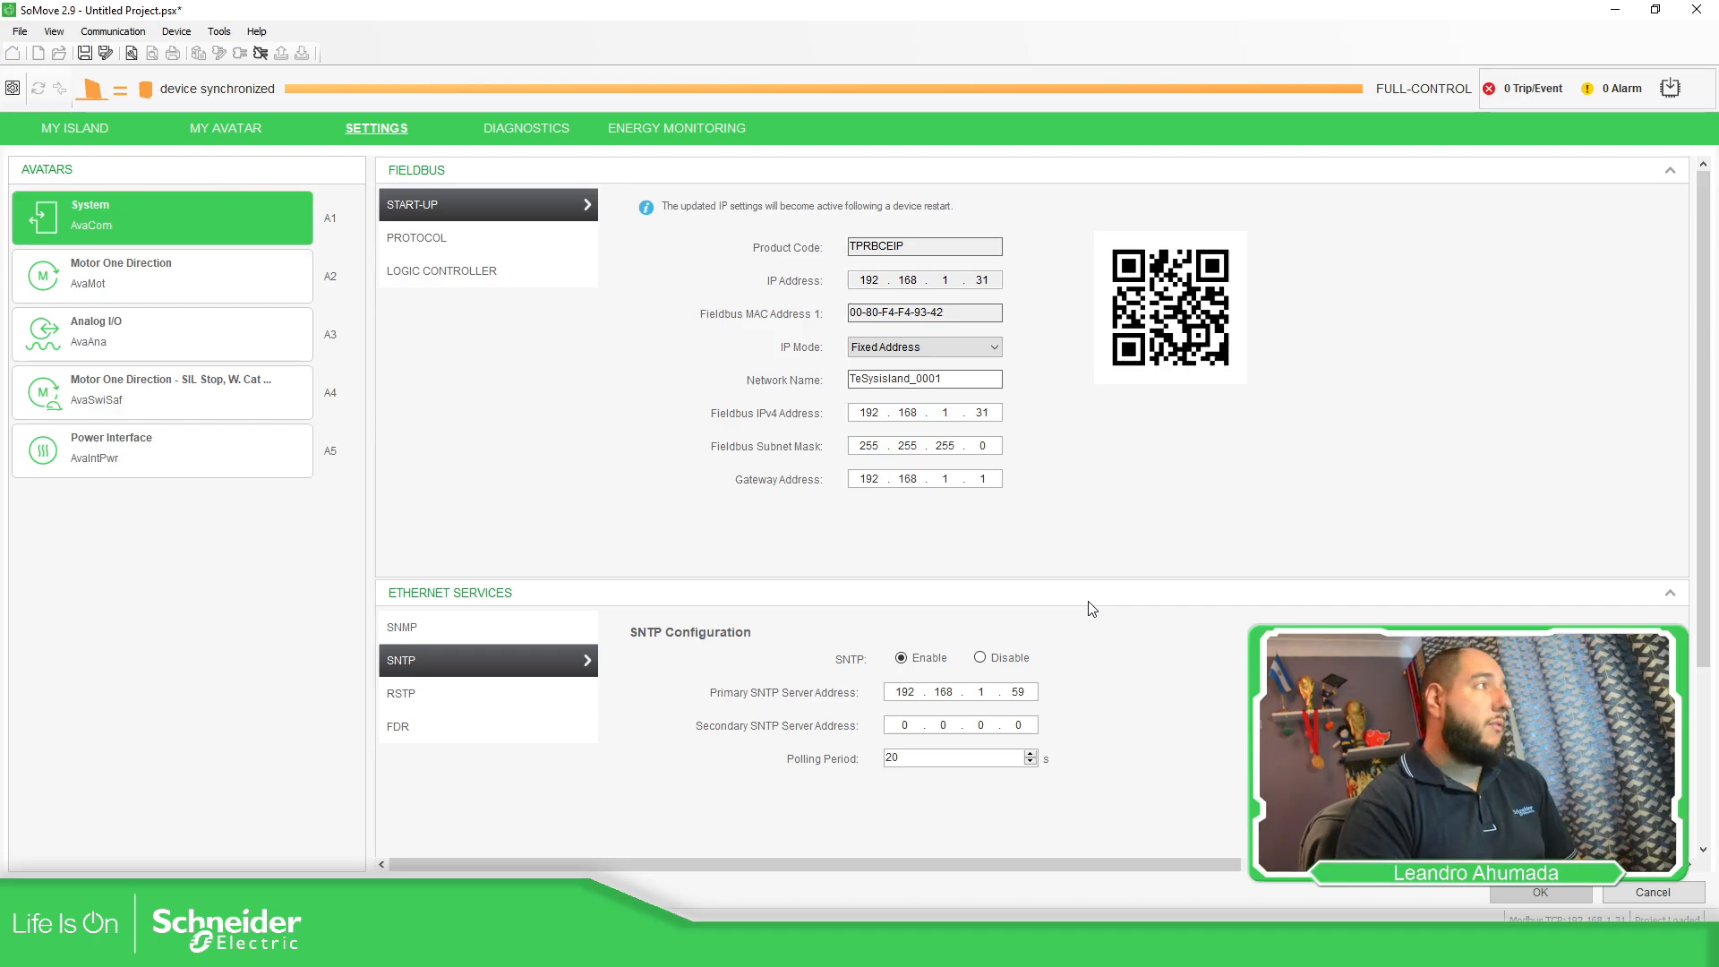
# Bring the TeSys island web server page forward in Chrome.
pyautogui.click(555, 949)
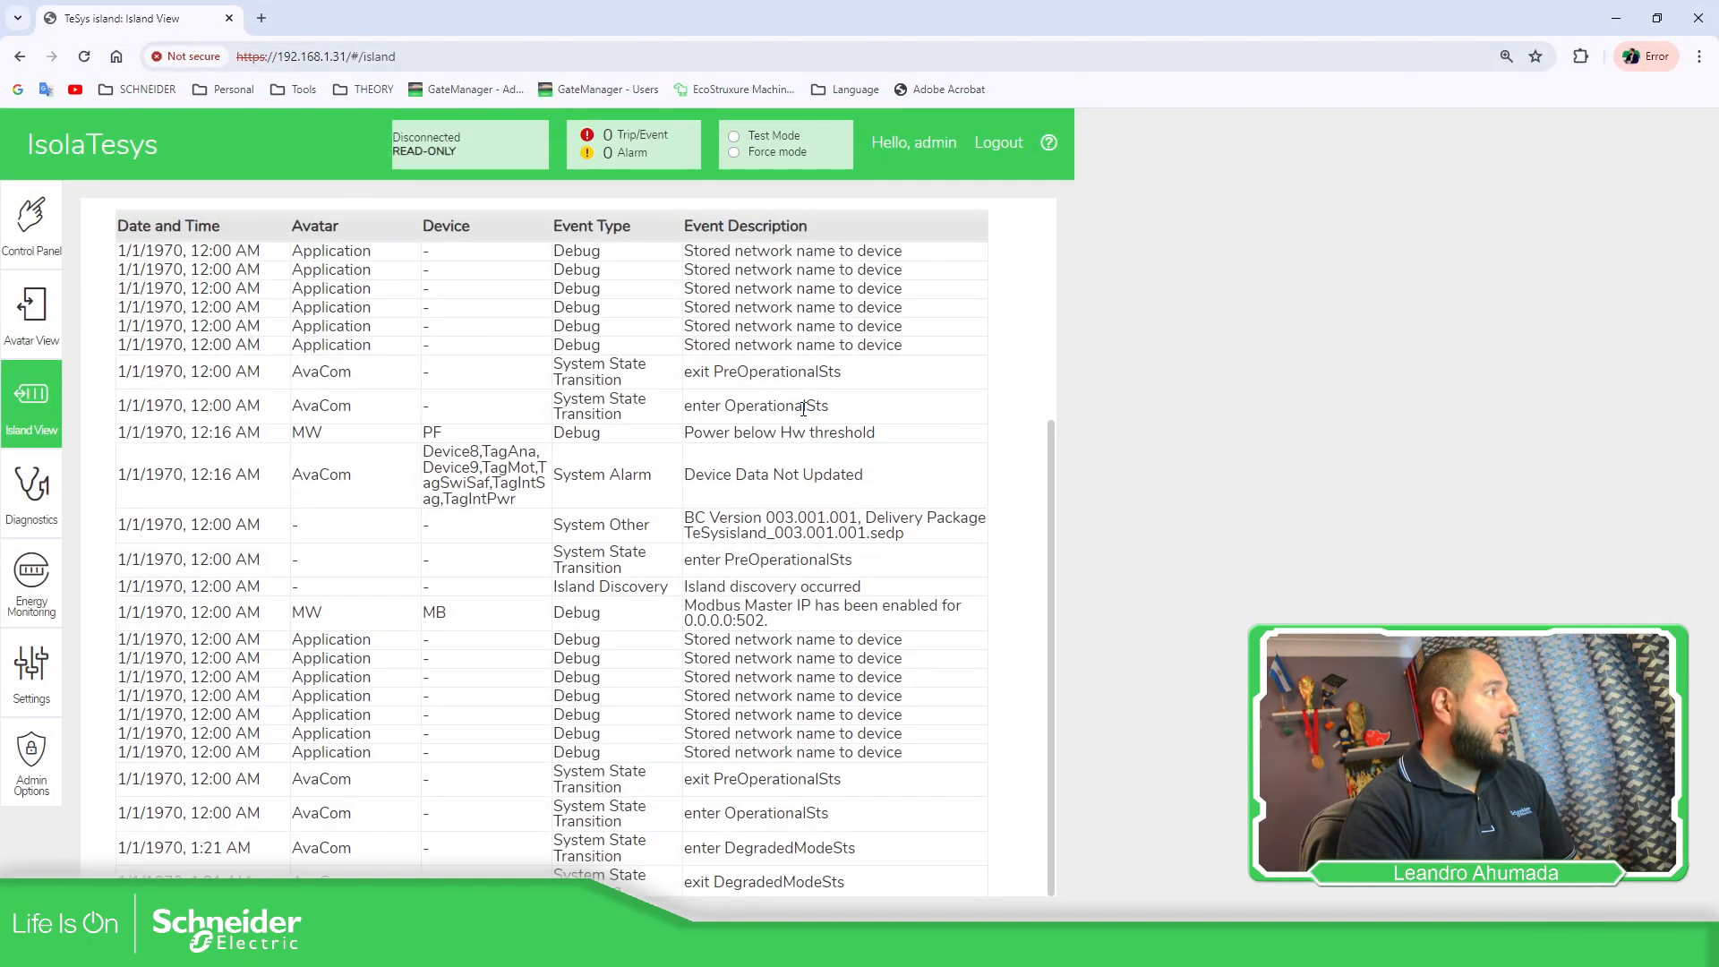
pyautogui.scroll(4, 934, 191)
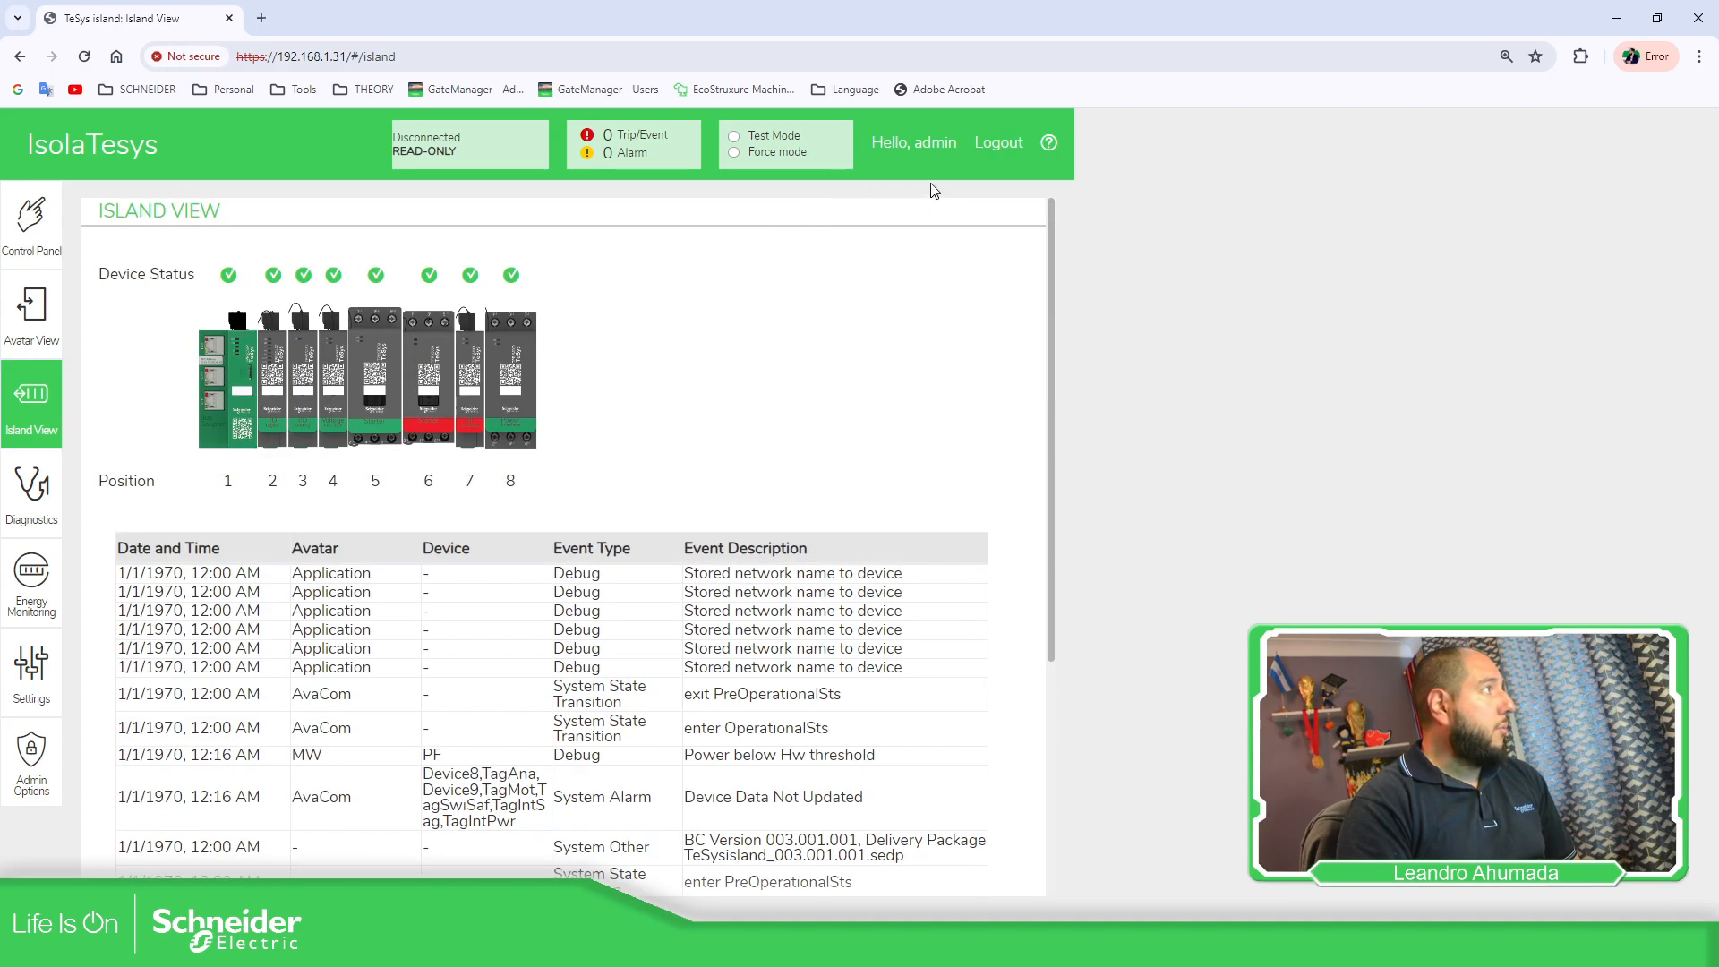
pyautogui.scroll(-4, 223, 556)
pyautogui.scroll(4, 203, 490)
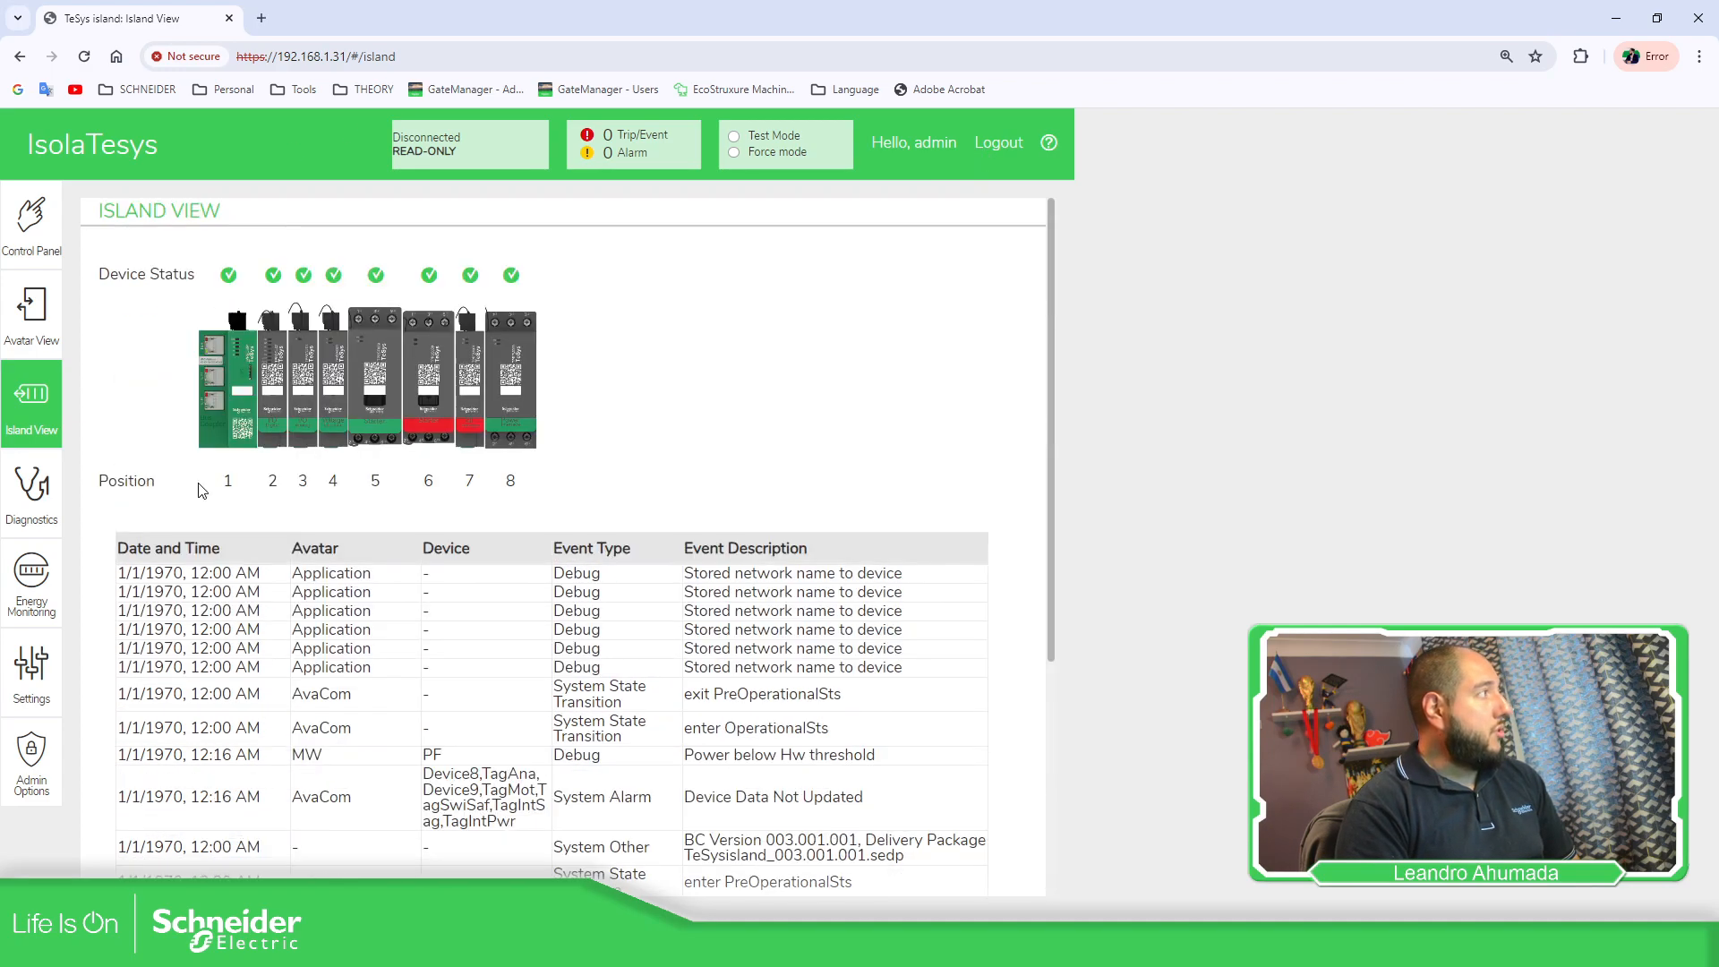
pyautogui.scroll(-4, 246, 704)
# Log out, log back in as admin, and open Island View showing the clock at 01/07/2024 14:07:19.
pyautogui.click(998, 145)
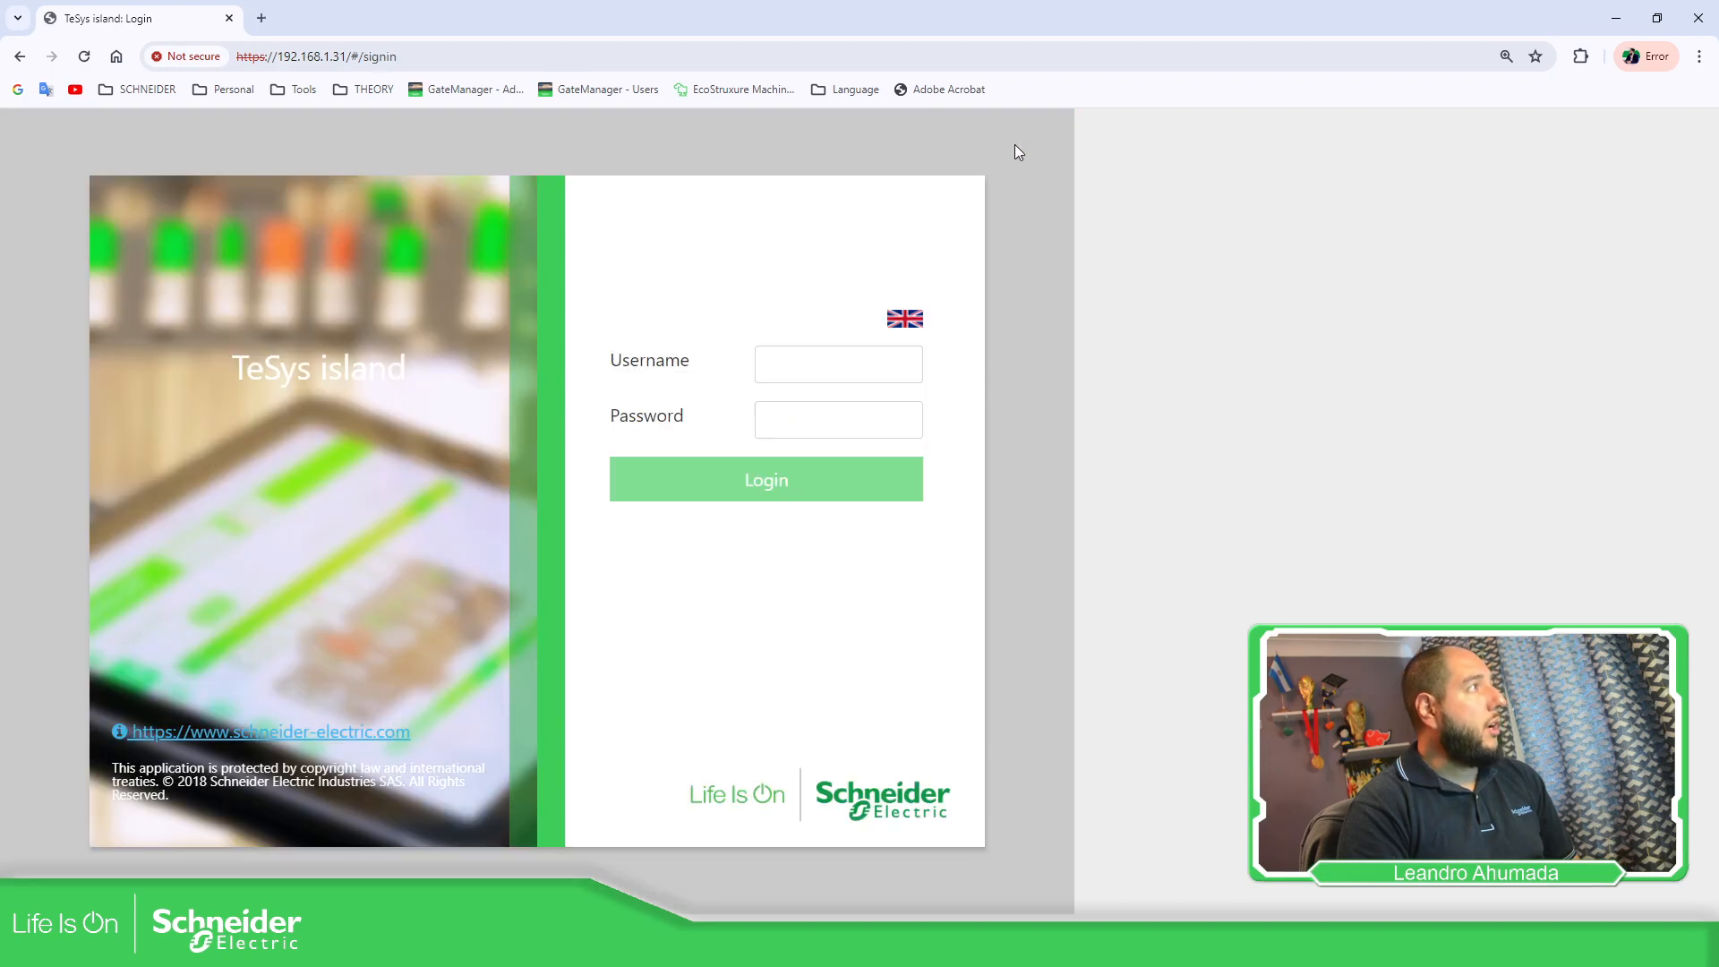
pyautogui.click(812, 358)
pyautogui.write('admin')
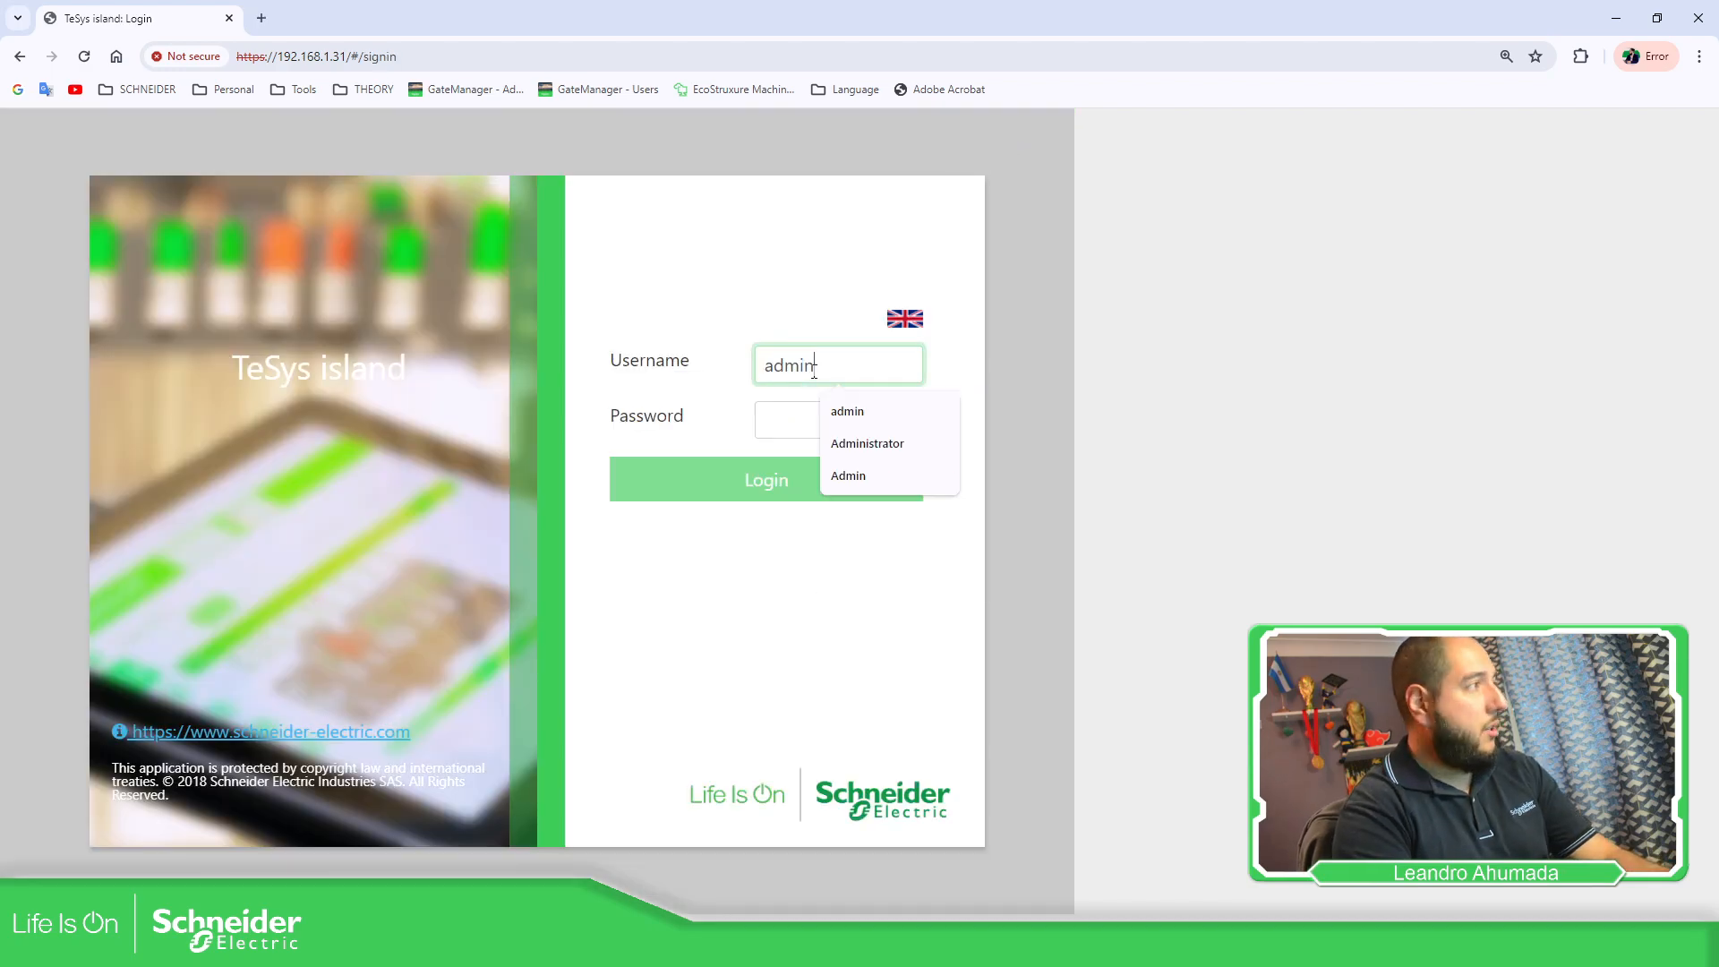
pyautogui.press('Tab')
pyautogui.write('a*********')
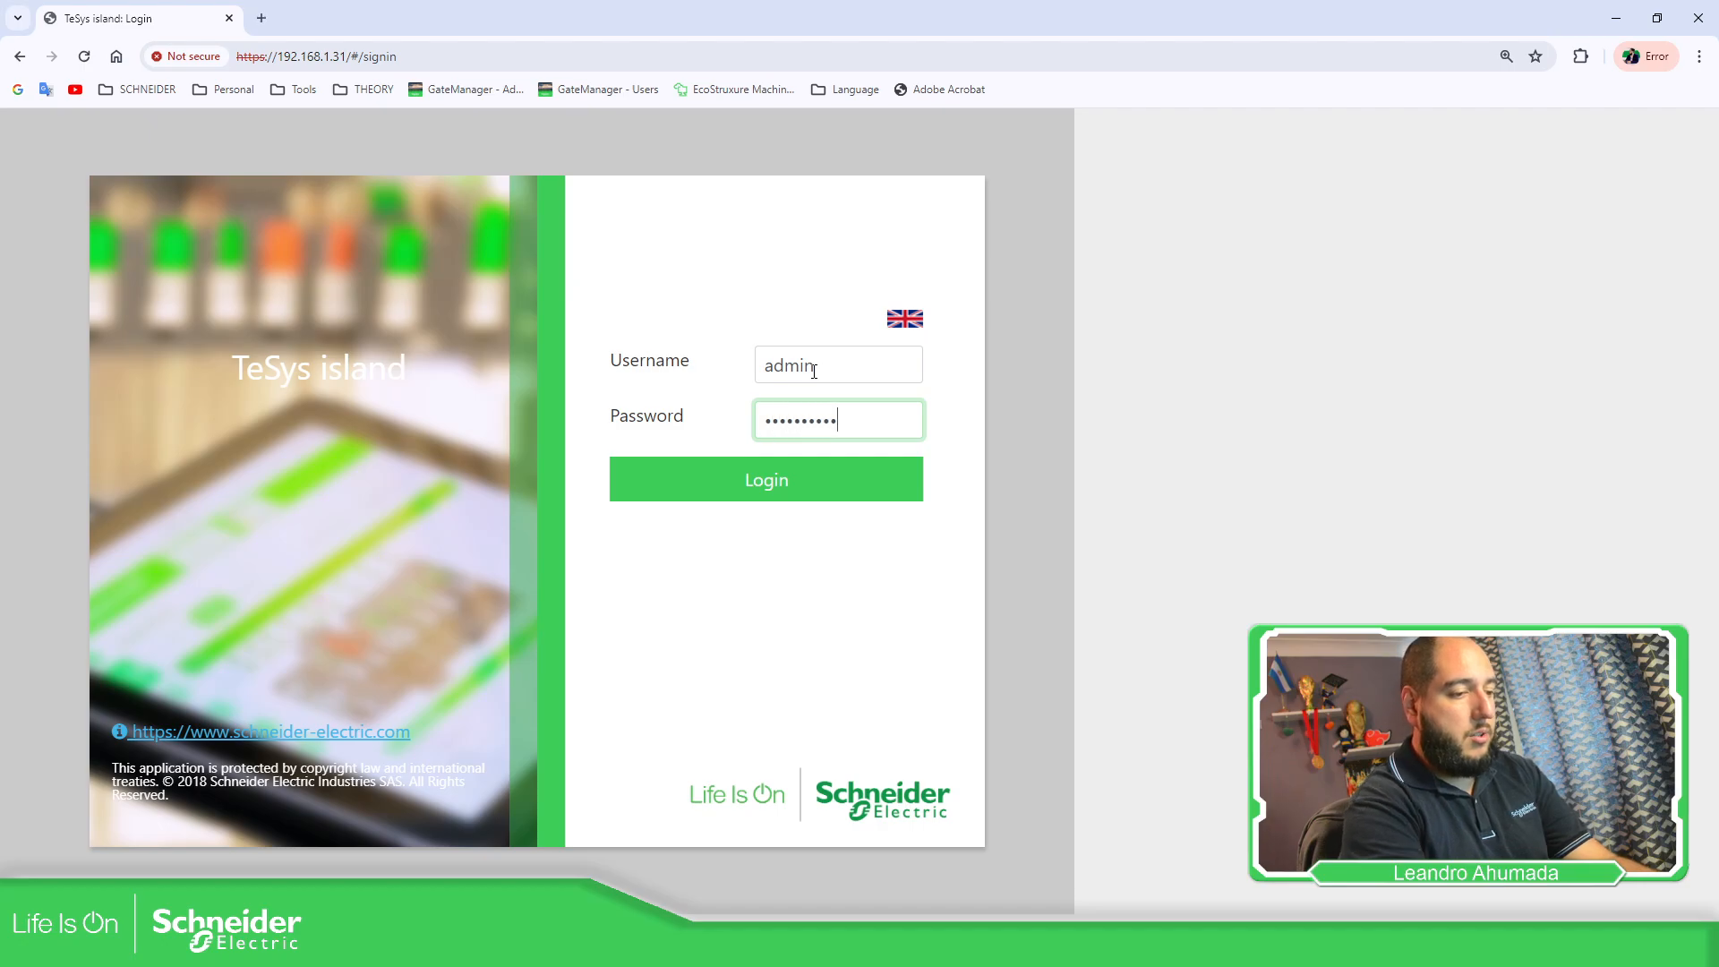
pyautogui.write('*****')
pyautogui.press('Return')
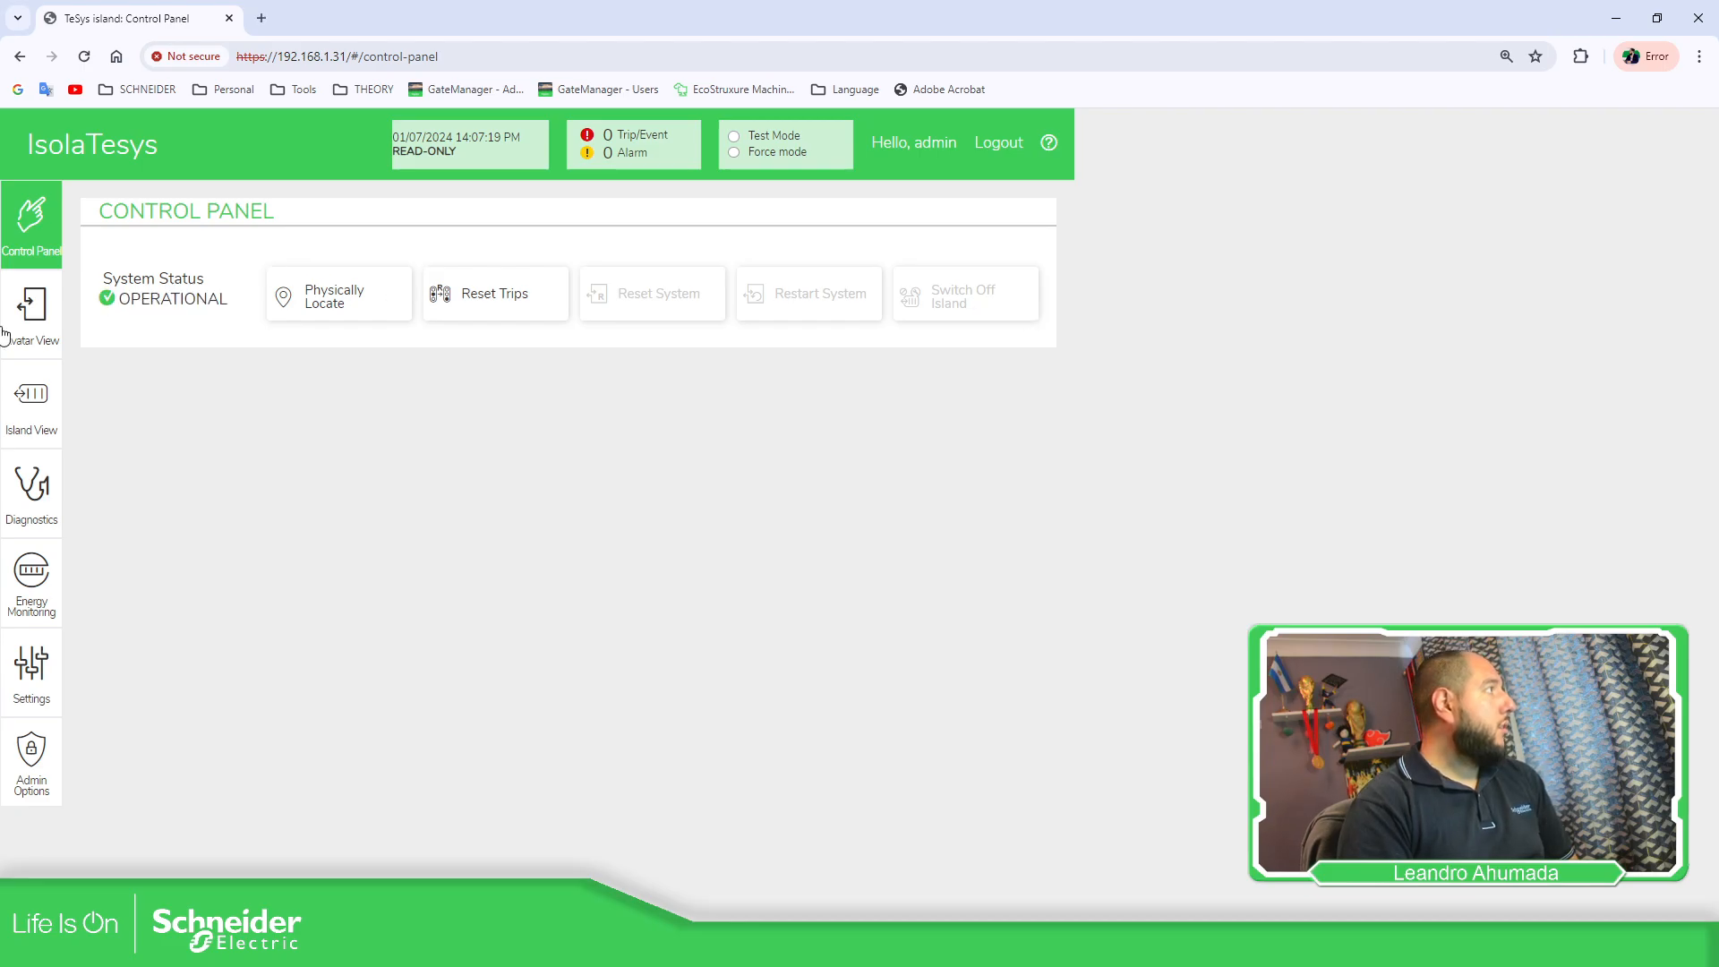
pyautogui.click(31, 417)
pyautogui.scroll(-3, 844, 285)
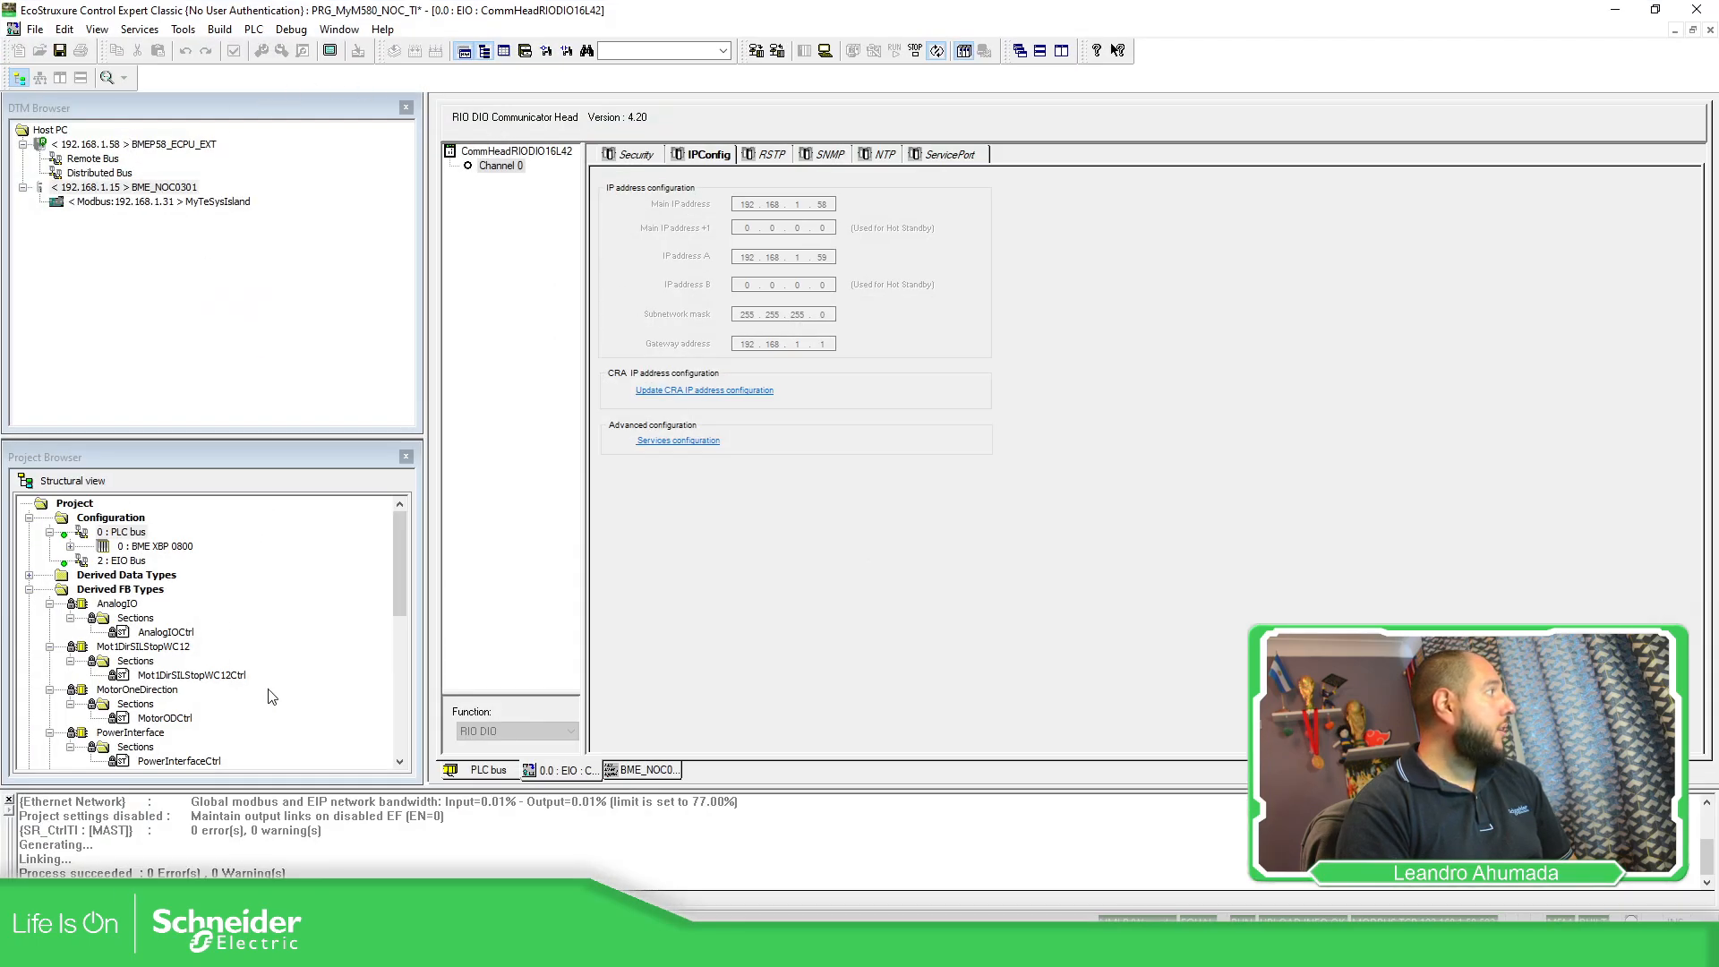
# Open the SR_CtrlTI logic section for editing.
pyautogui.scroll(-10, 260, 663)
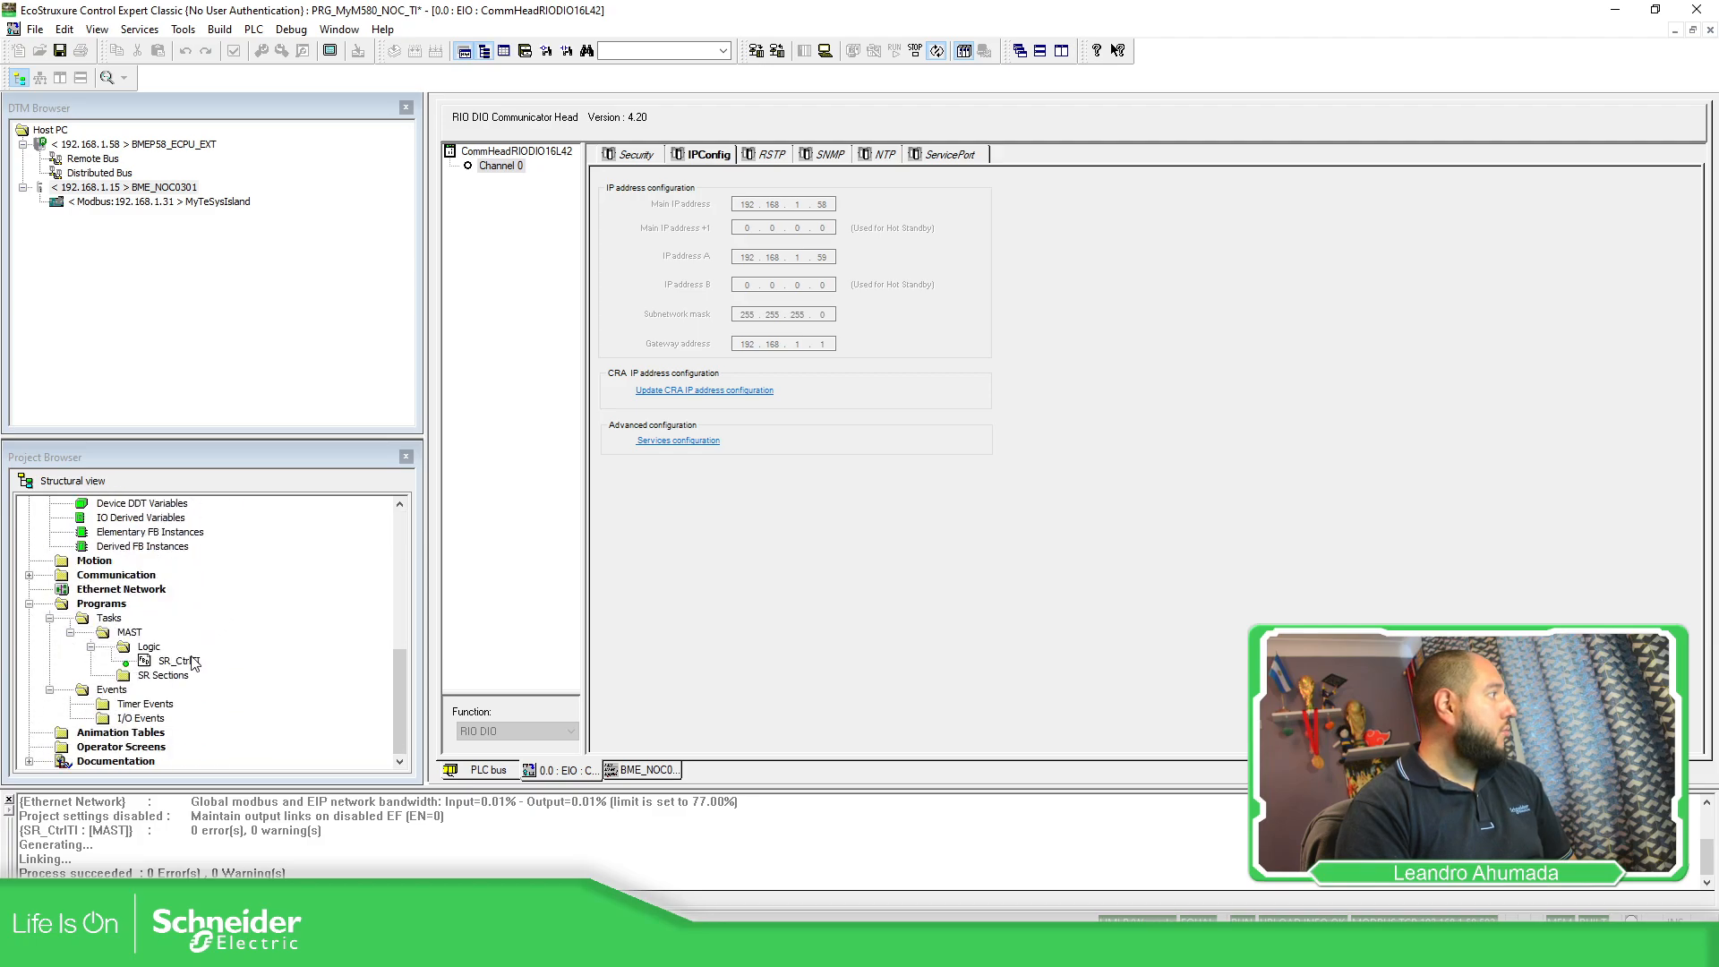
pyautogui.click(174, 660)
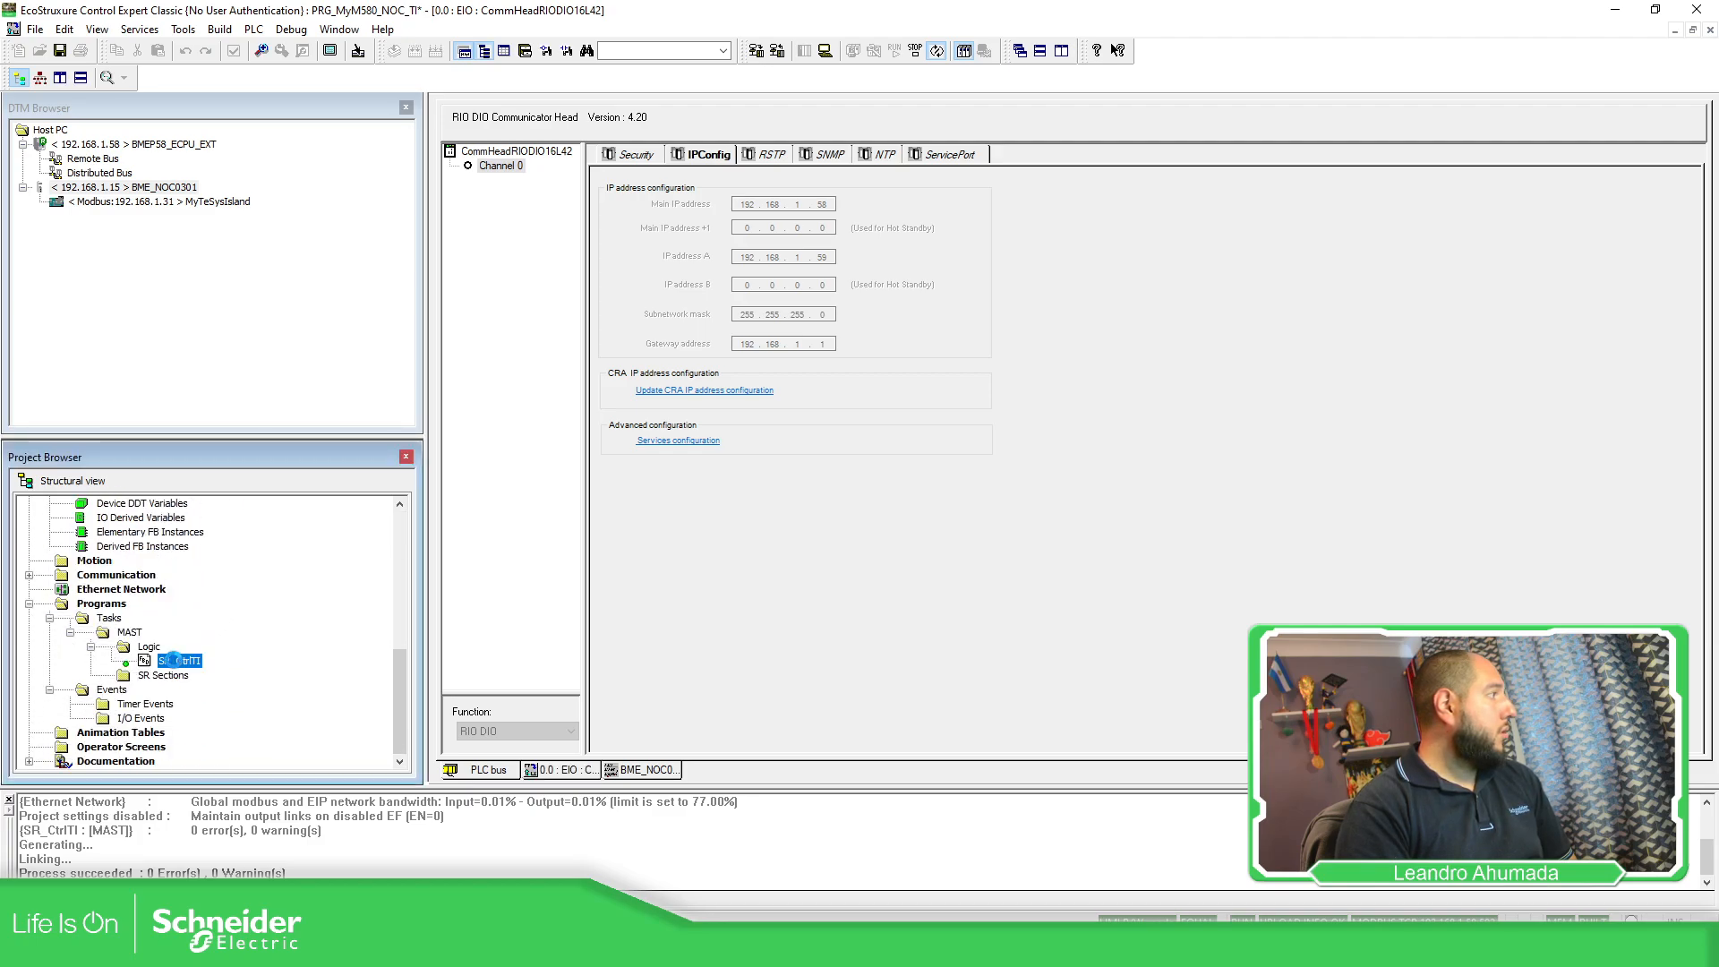
pyautogui.doubleClick(175, 660)
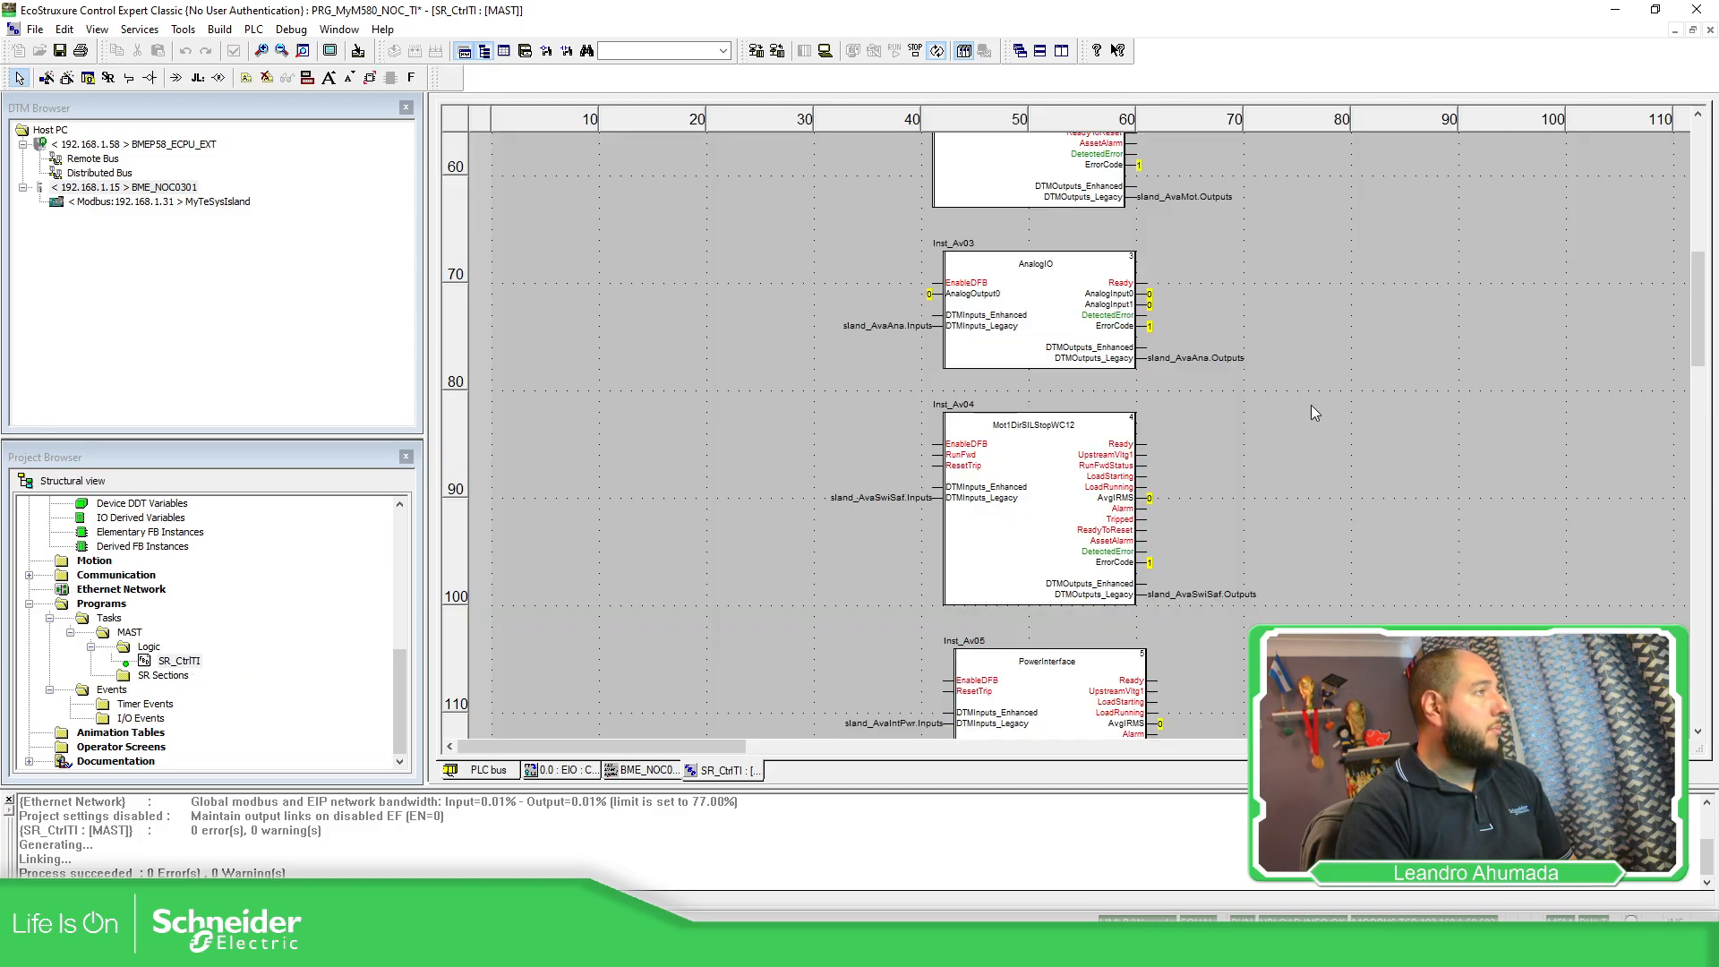
pyautogui.scroll(5, 609, 329)
pyautogui.scroll(10, 143, 582)
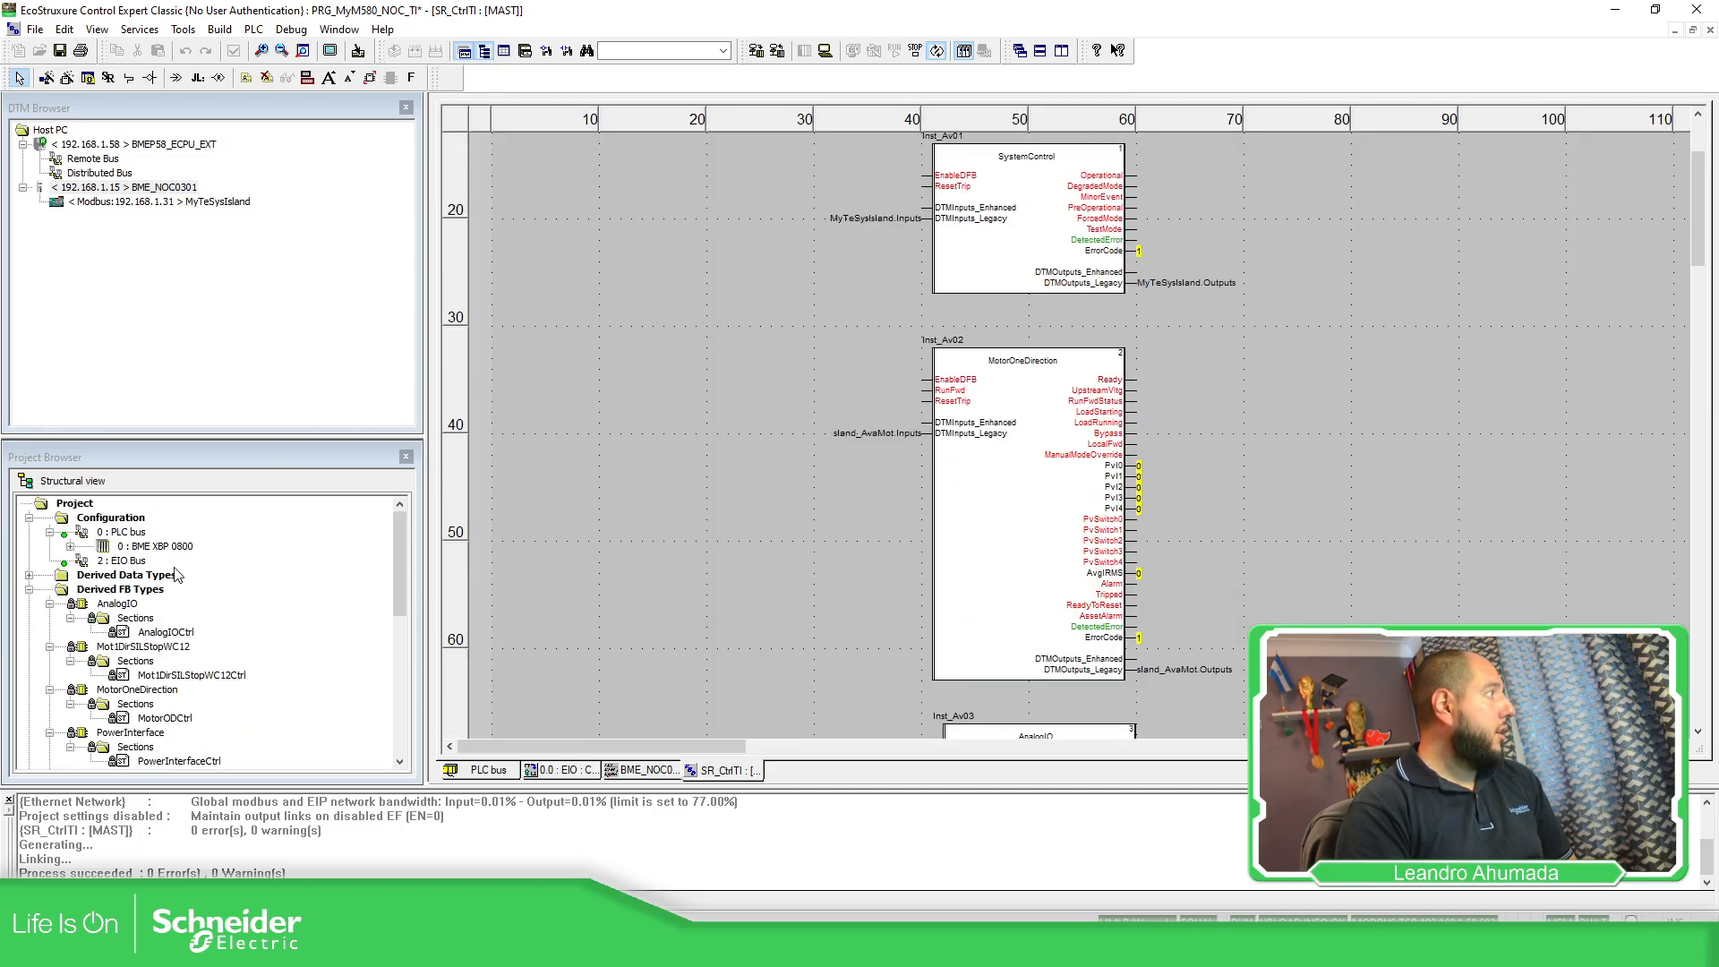
# Bring up the context menu for Derived FB Types.
pyautogui.rightClick(136, 590)
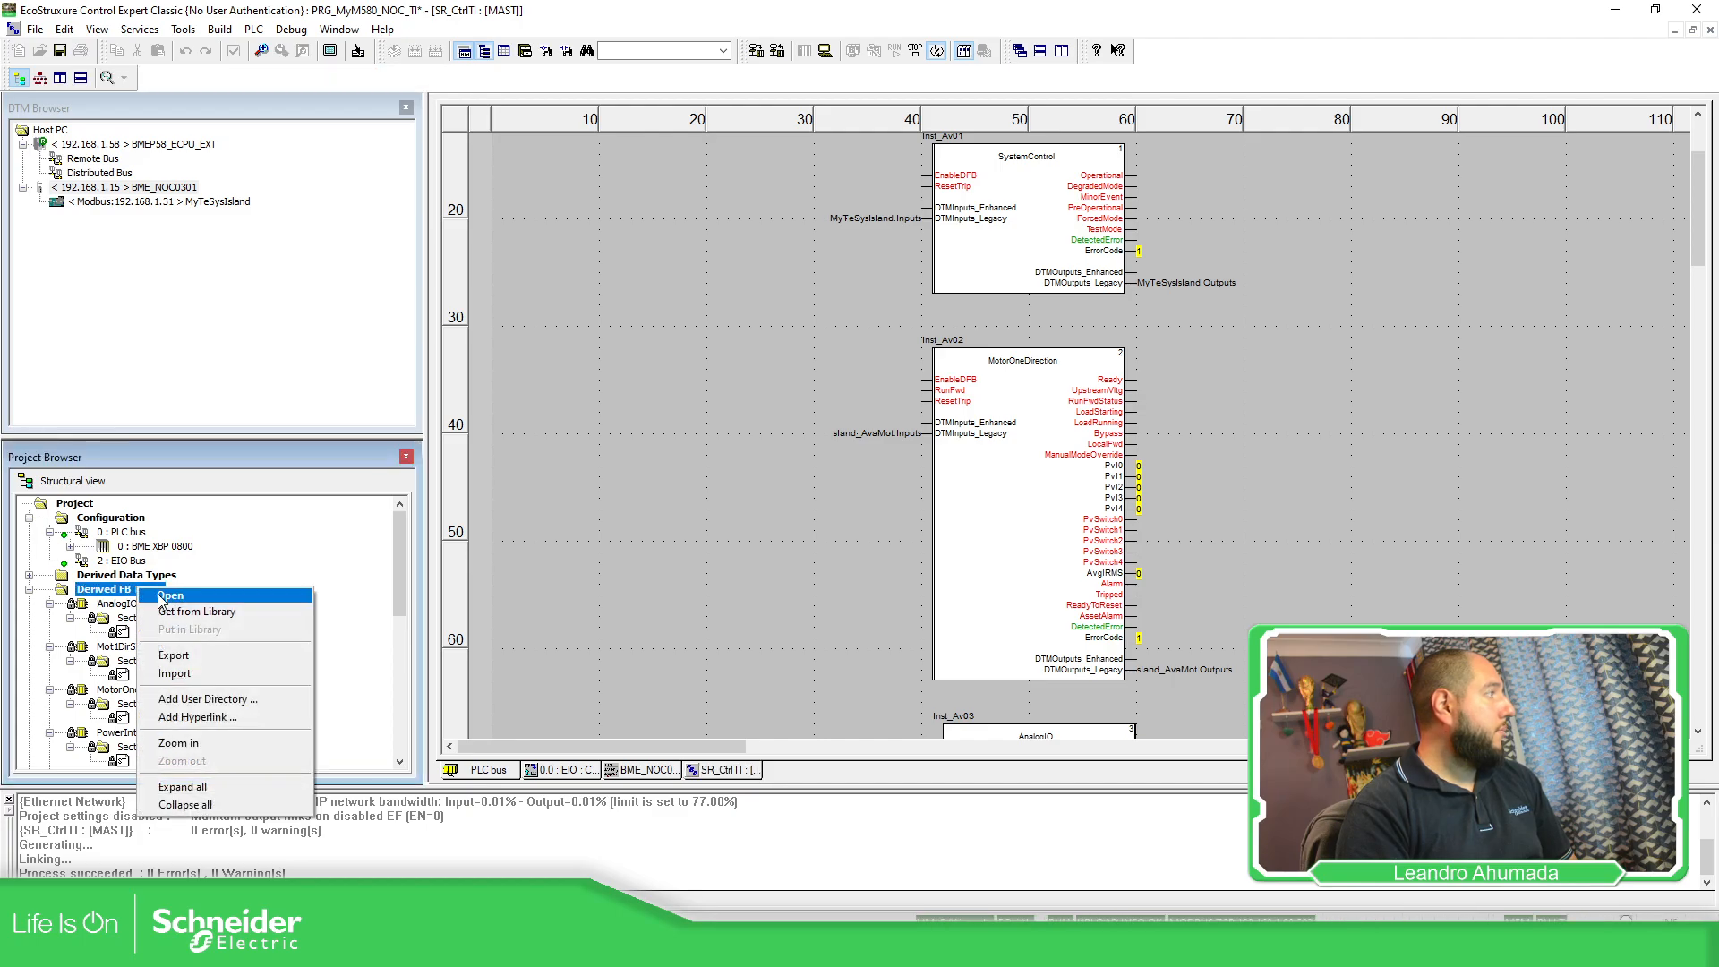
pyautogui.click(453, 452)
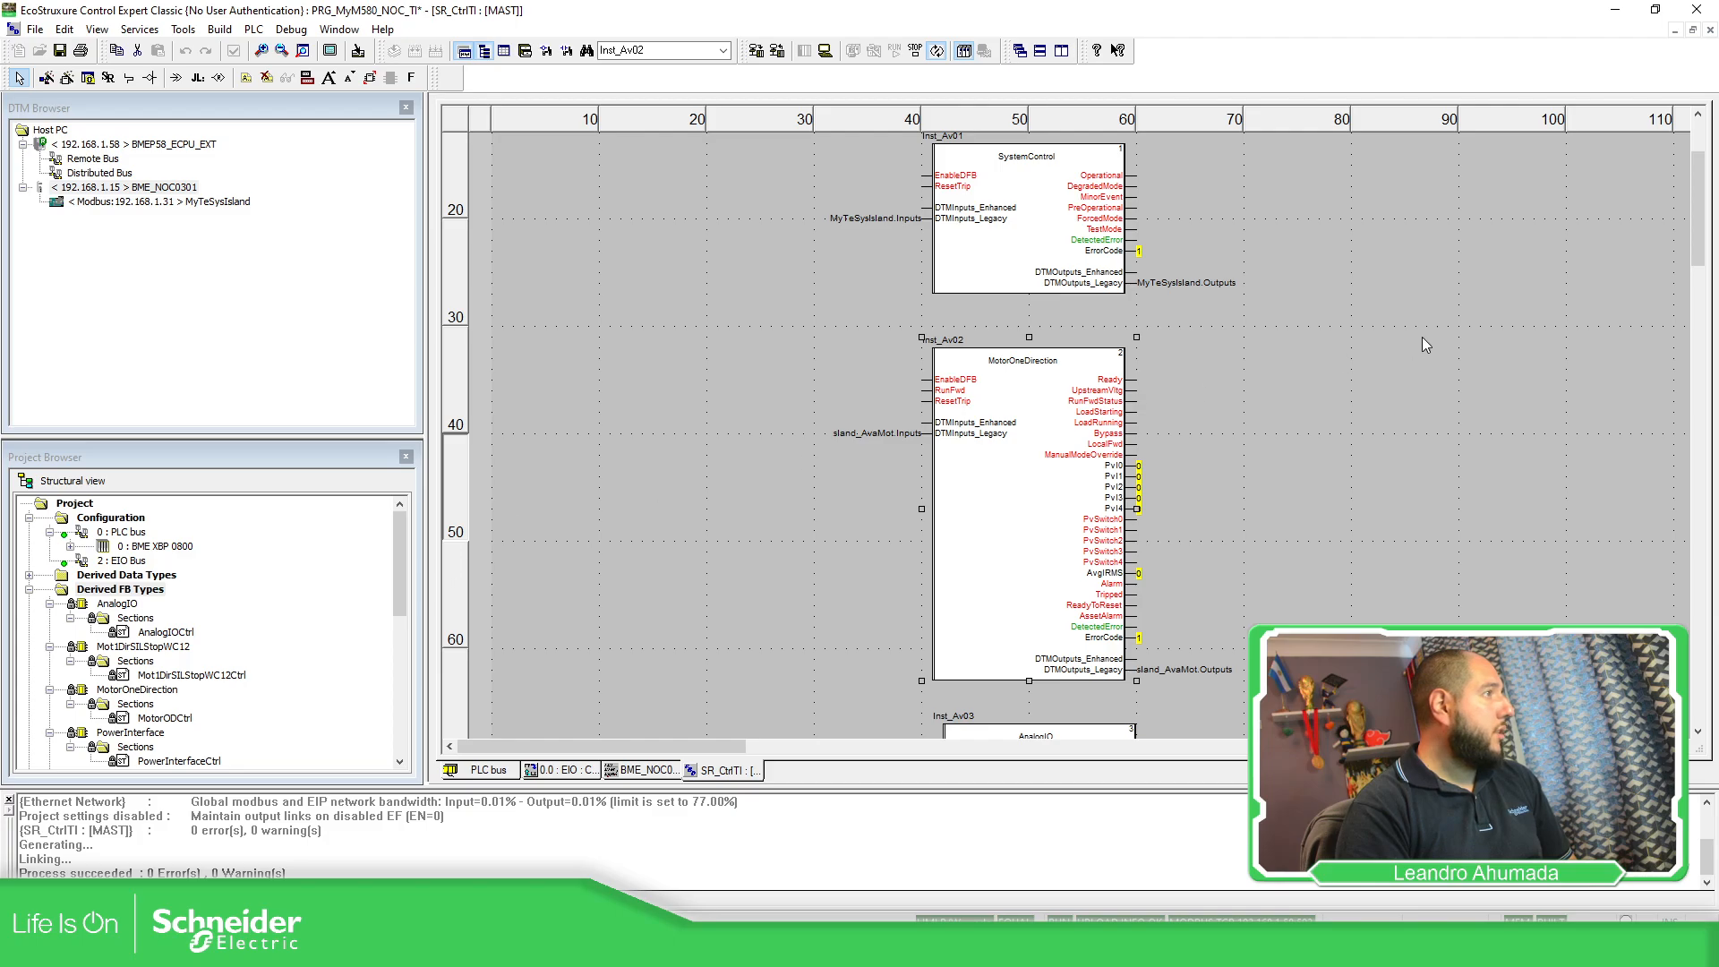
pyautogui.rightClick(1378, 348)
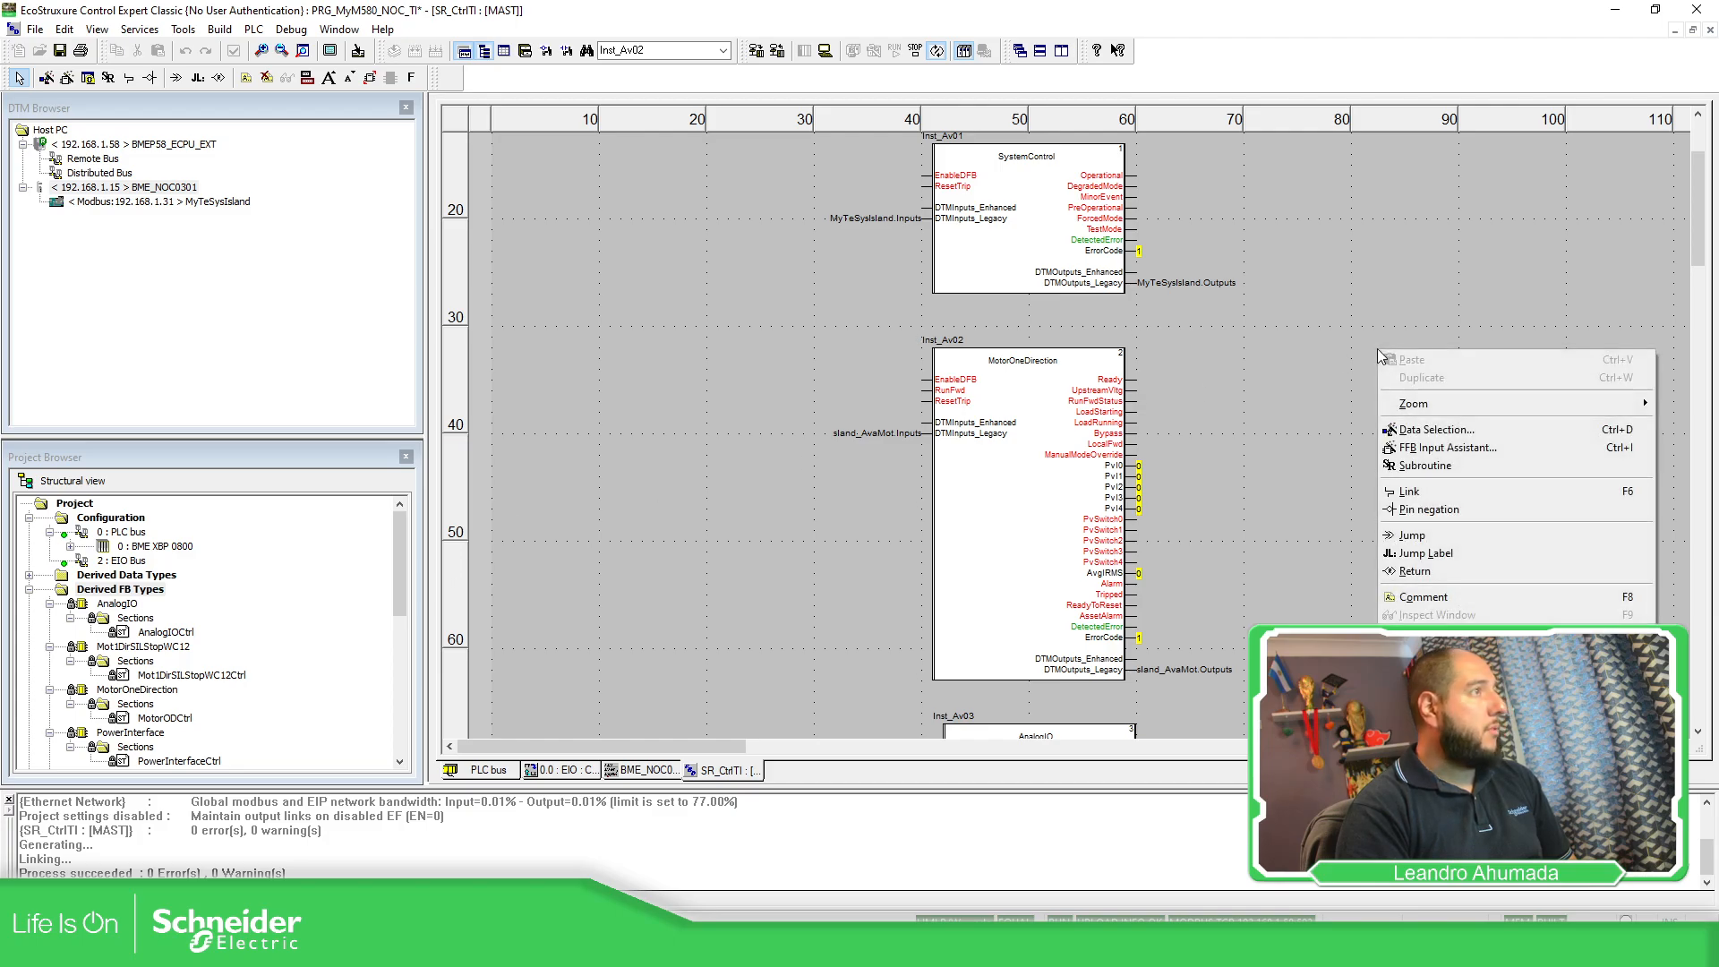
pyautogui.rightClick(126, 590)
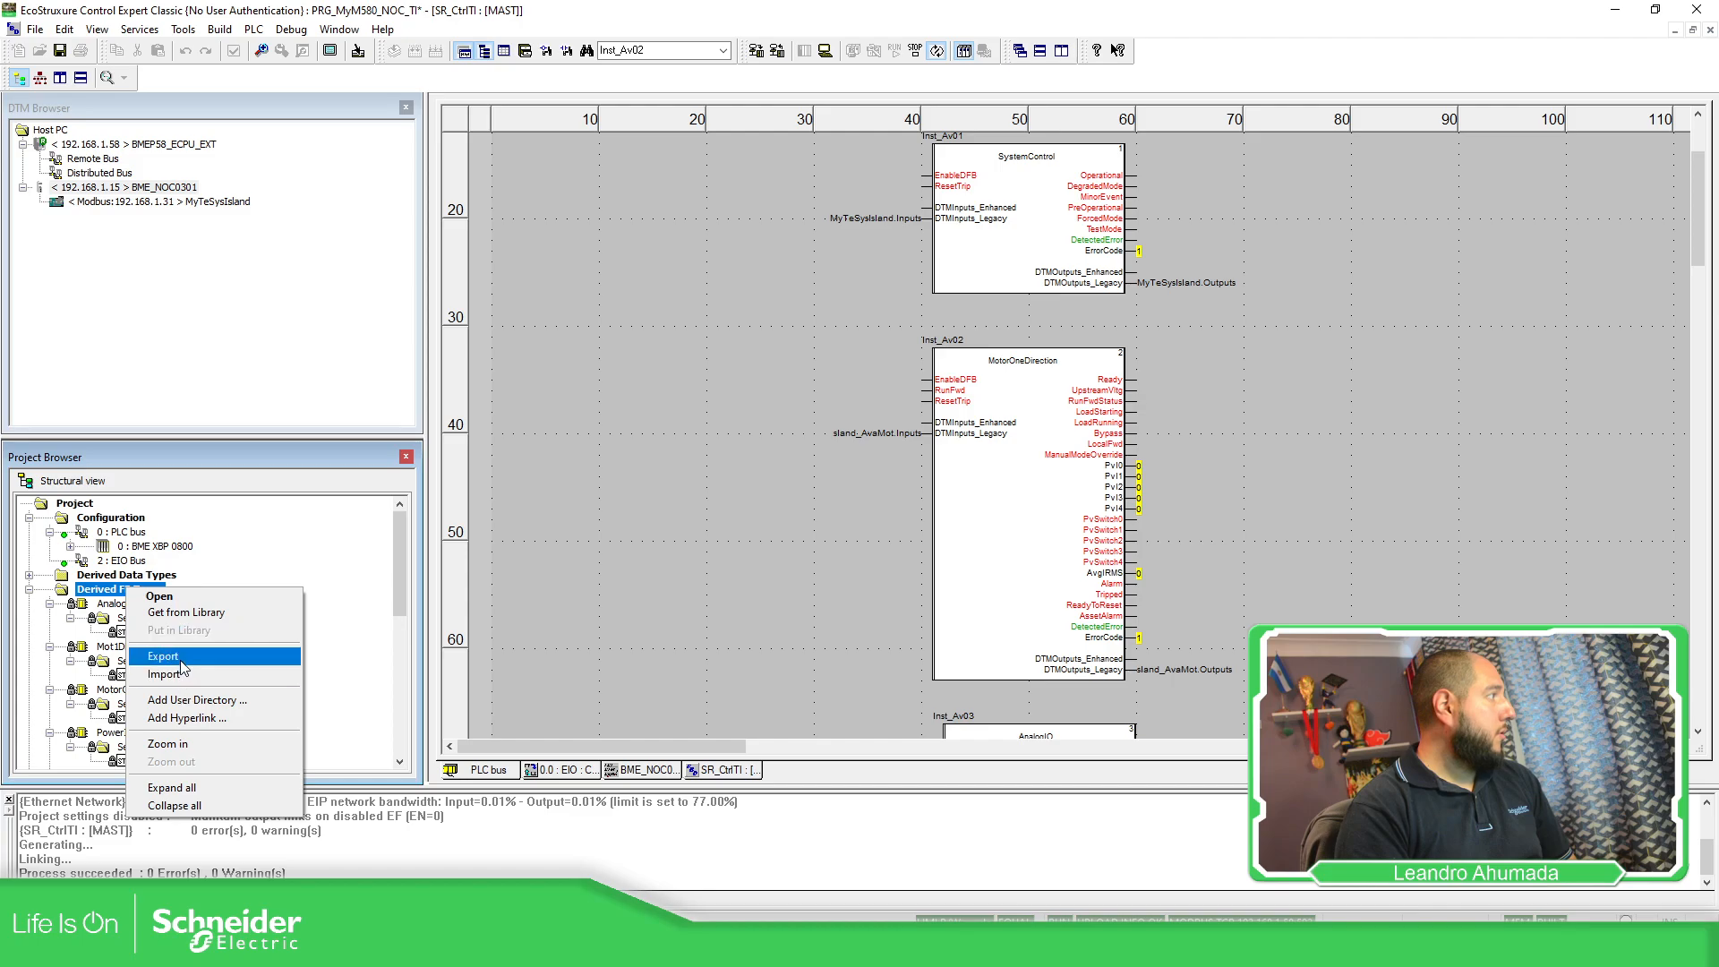
pyautogui.click(92, 580)
pyautogui.rightClick(105, 588)
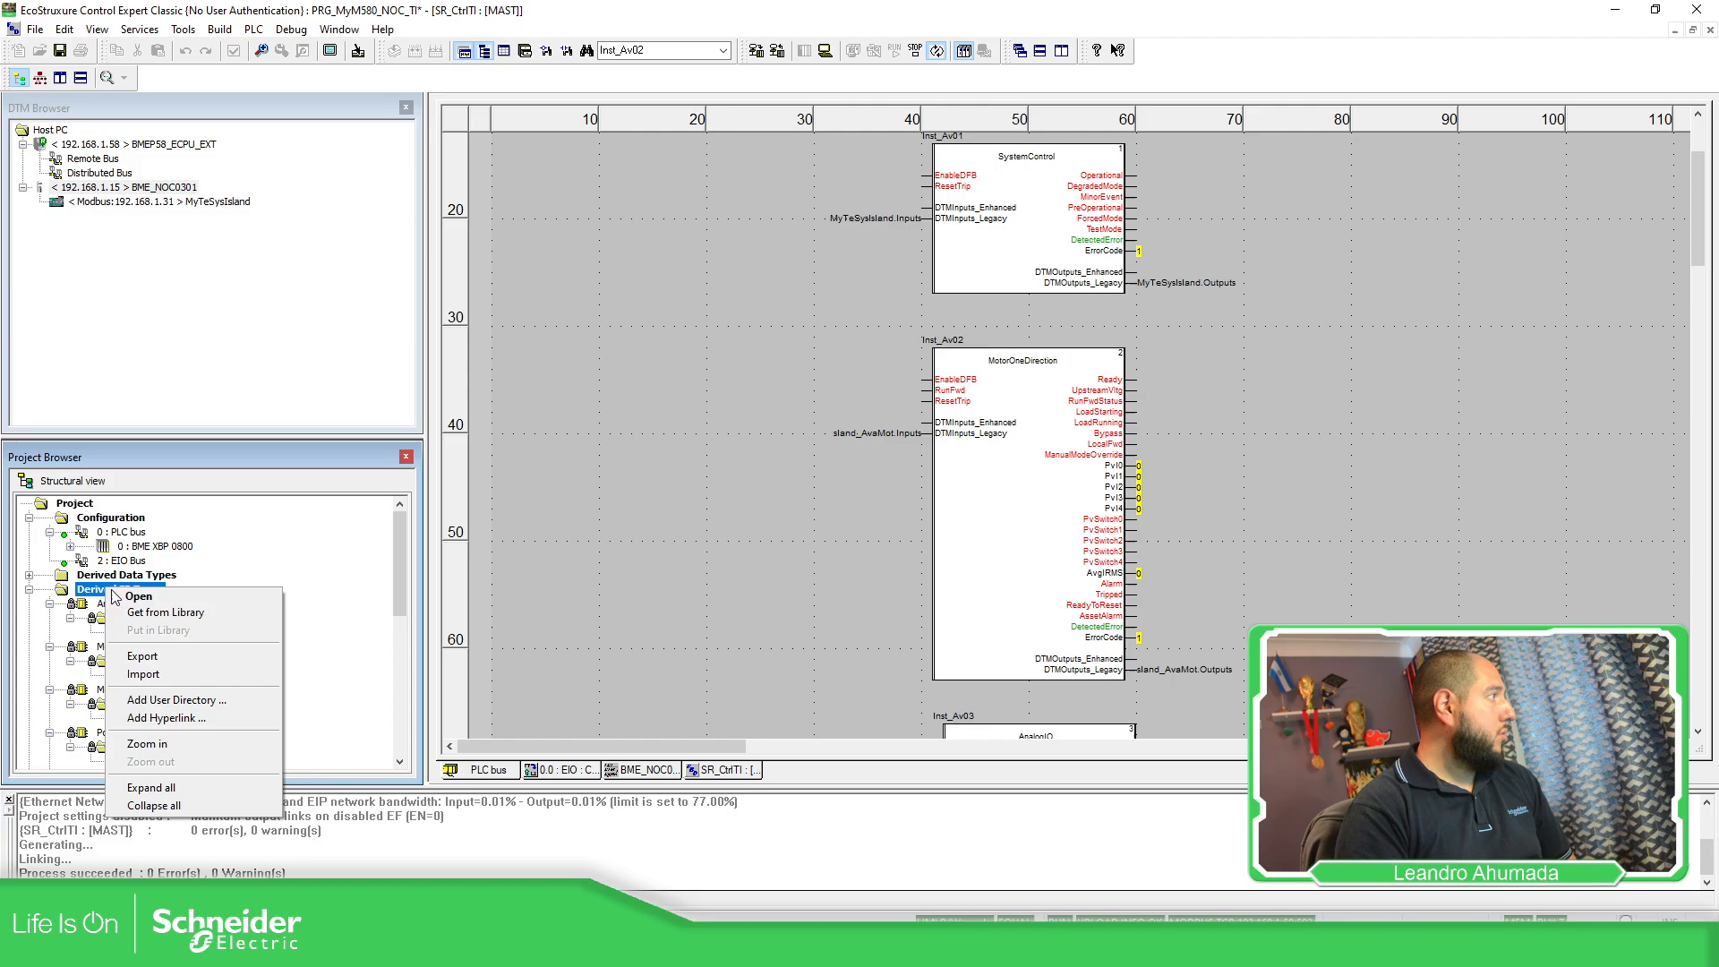
# Import a derived FB type, saving the project first, and select FbCpuDT.XDB from PRG_M580.
pyautogui.click(170, 677)
pyautogui.click(838, 511)
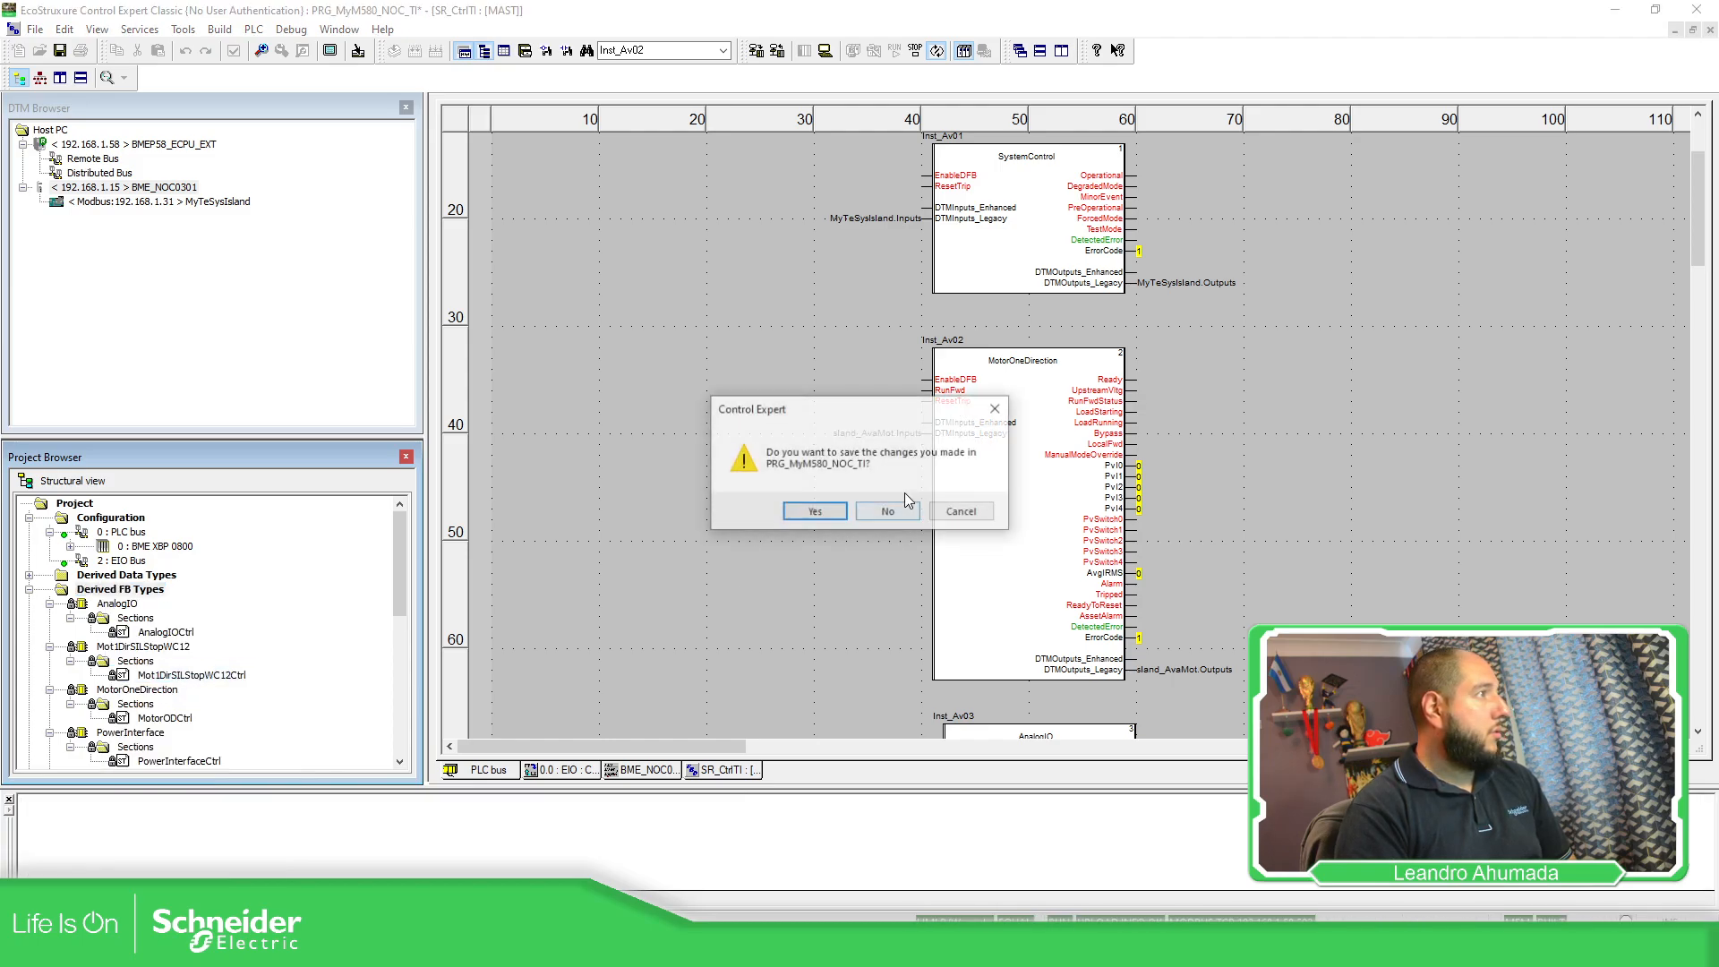
pyautogui.click(792, 515)
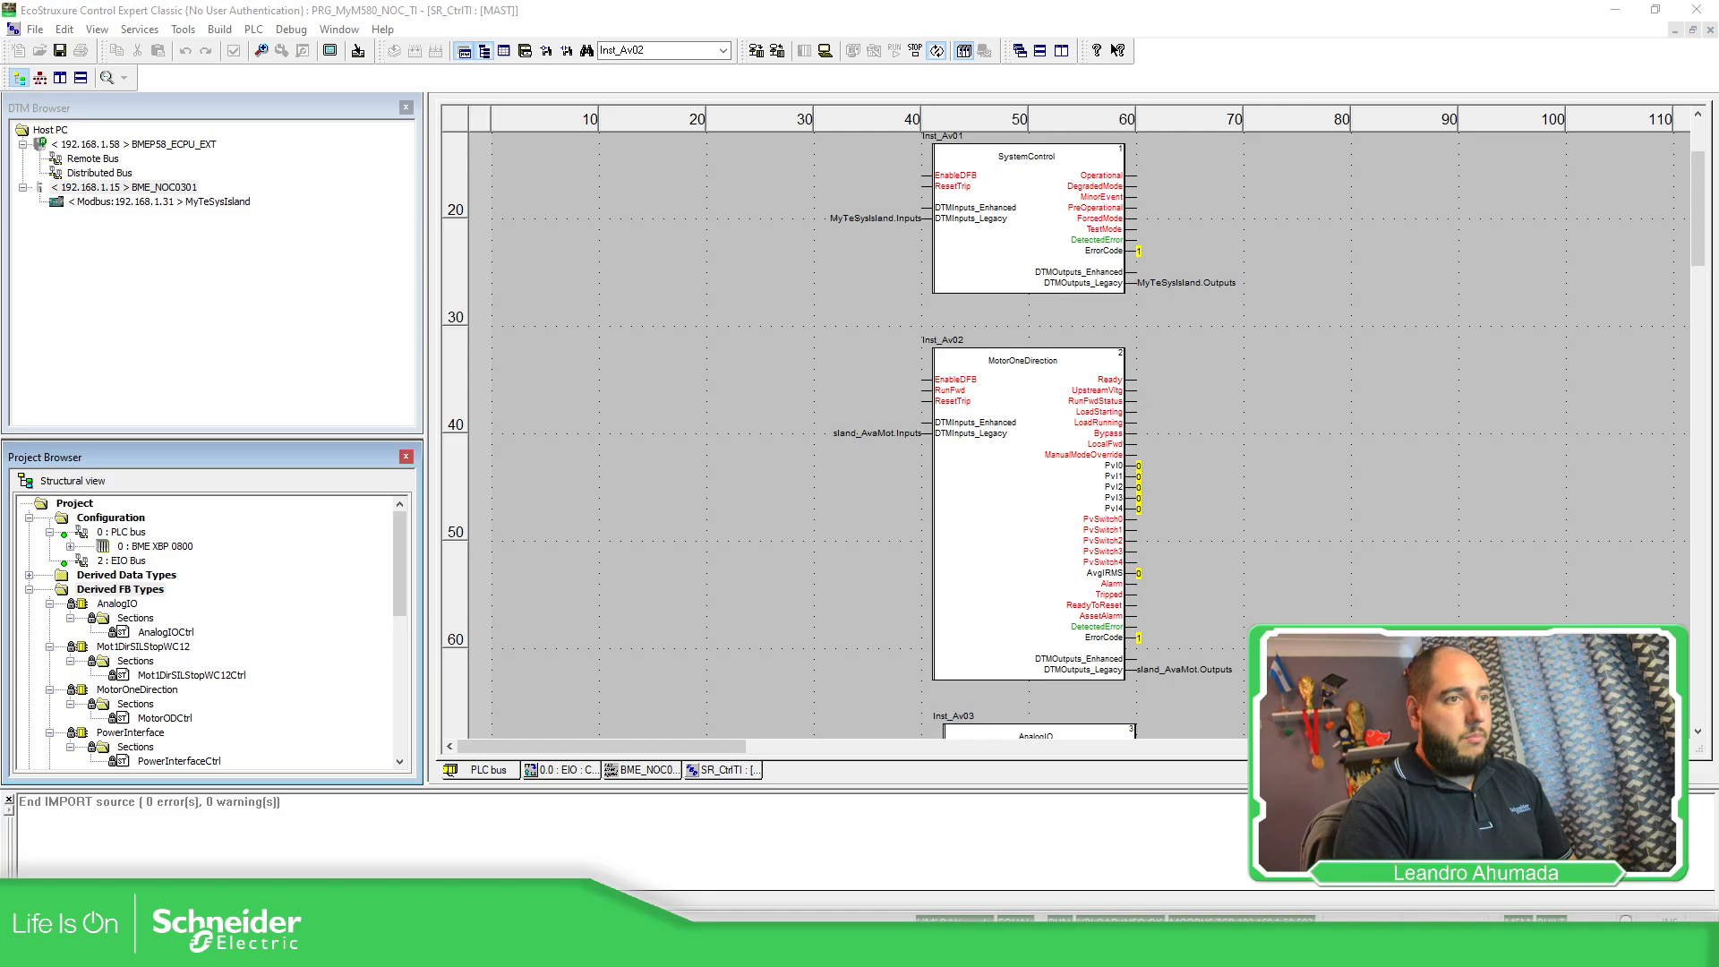
pyautogui.moveTo(1718, 254); pyautogui.dragTo(441, 198)
pyautogui.click(769, 330)
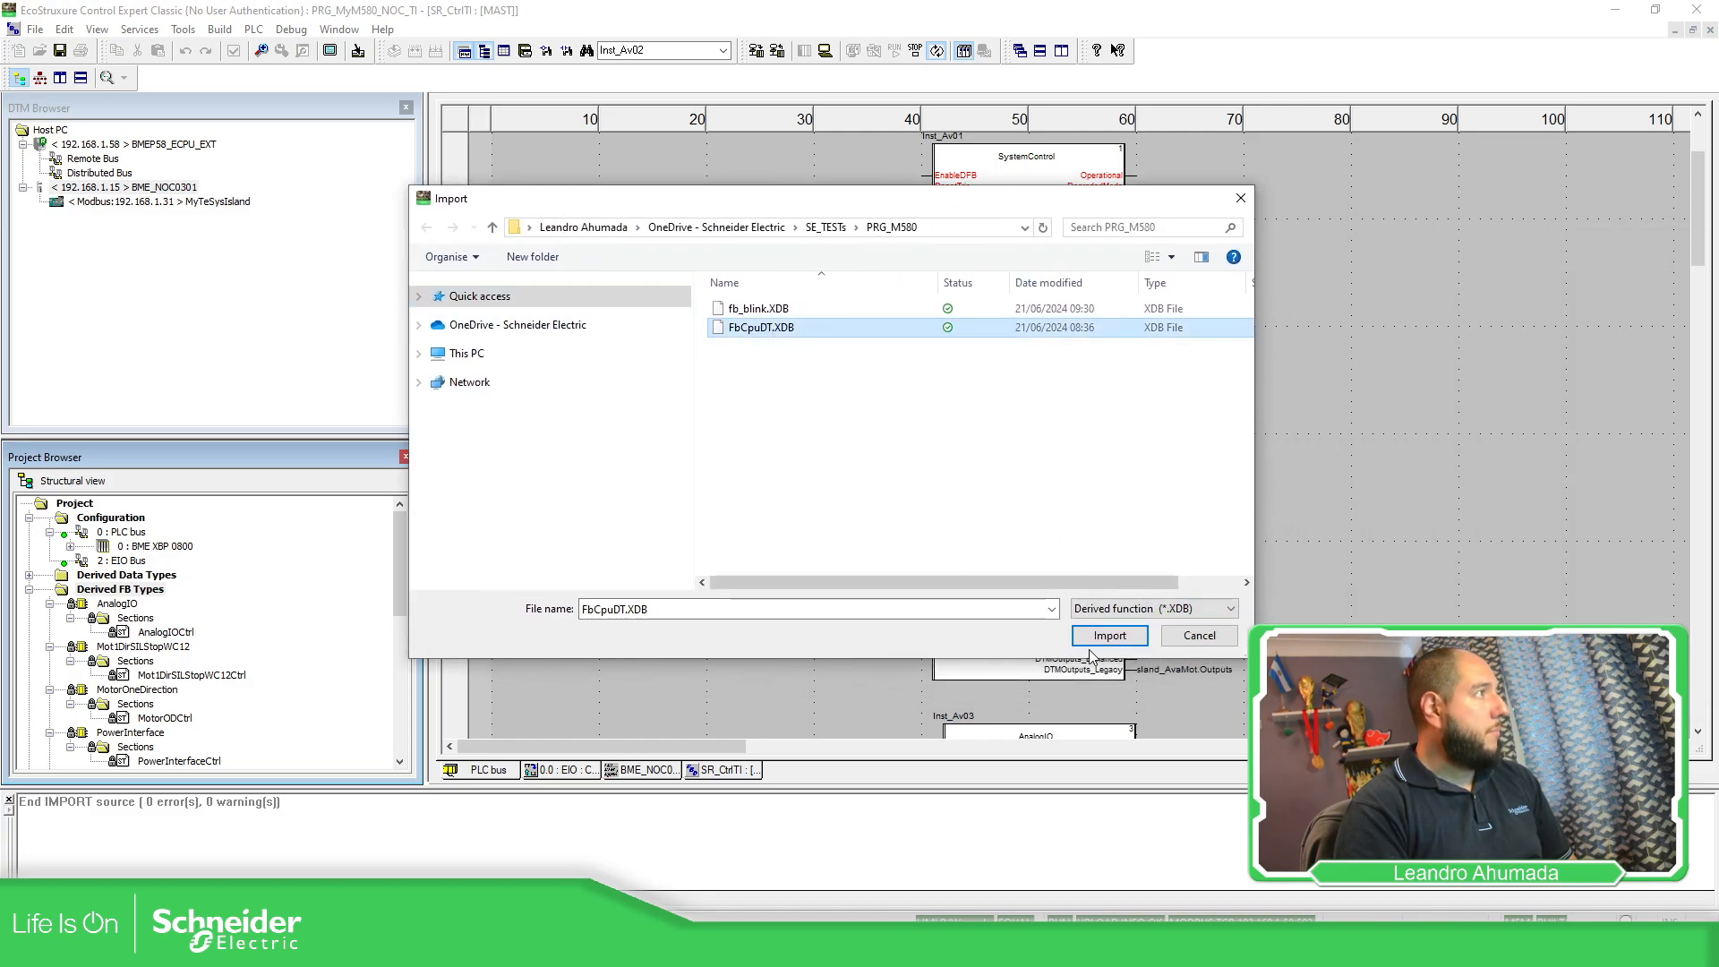
# Import FbCpuDT and place an FbCpuDT_0 block below PowerInterface in SR_CtrlTI.
pyautogui.click(1110, 636)
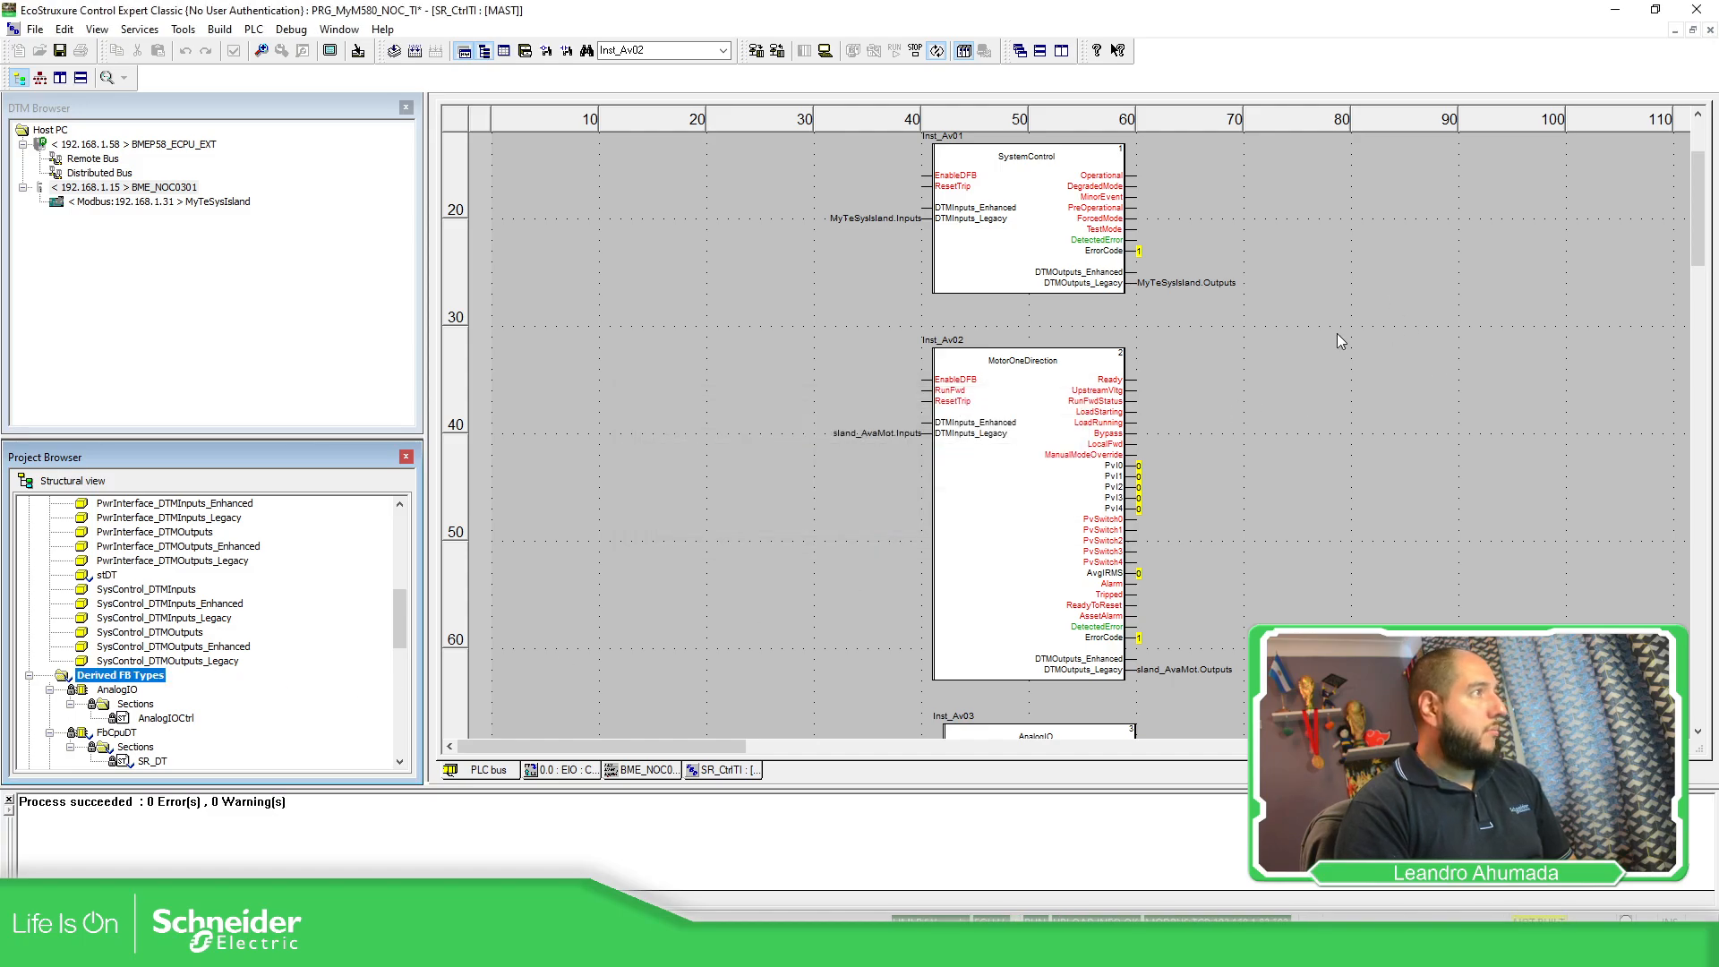
pyautogui.scroll(-15, 1341, 341)
pyautogui.click(928, 529)
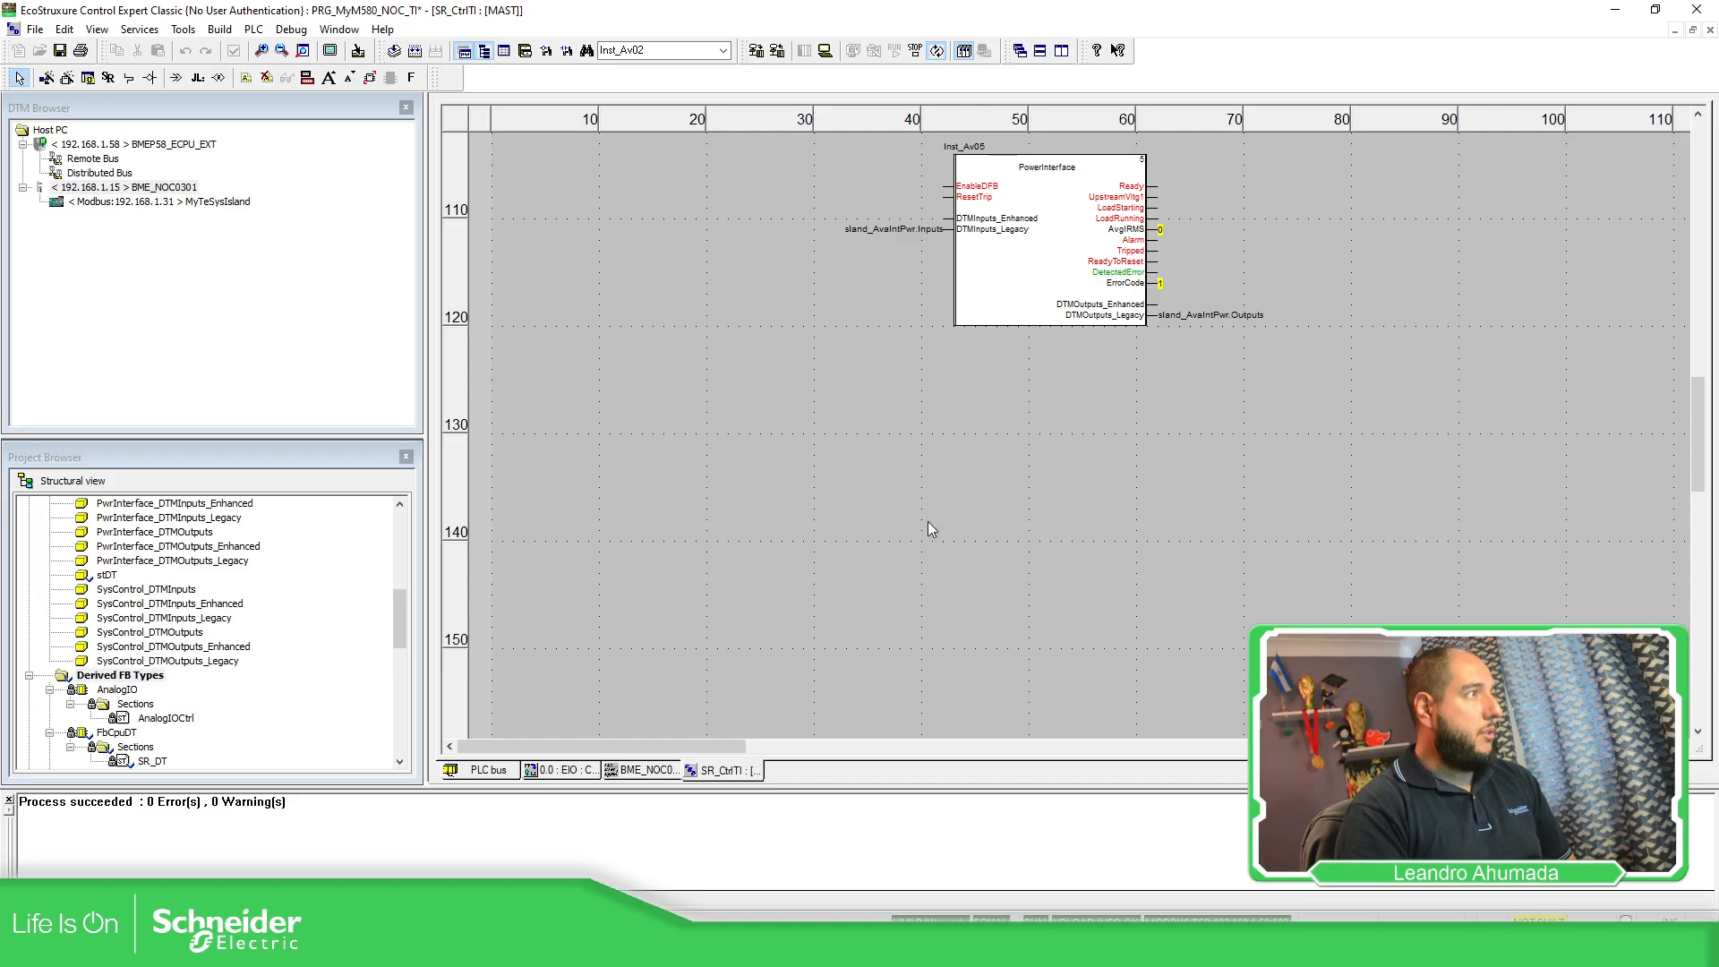
pyautogui.rightClick(929, 523)
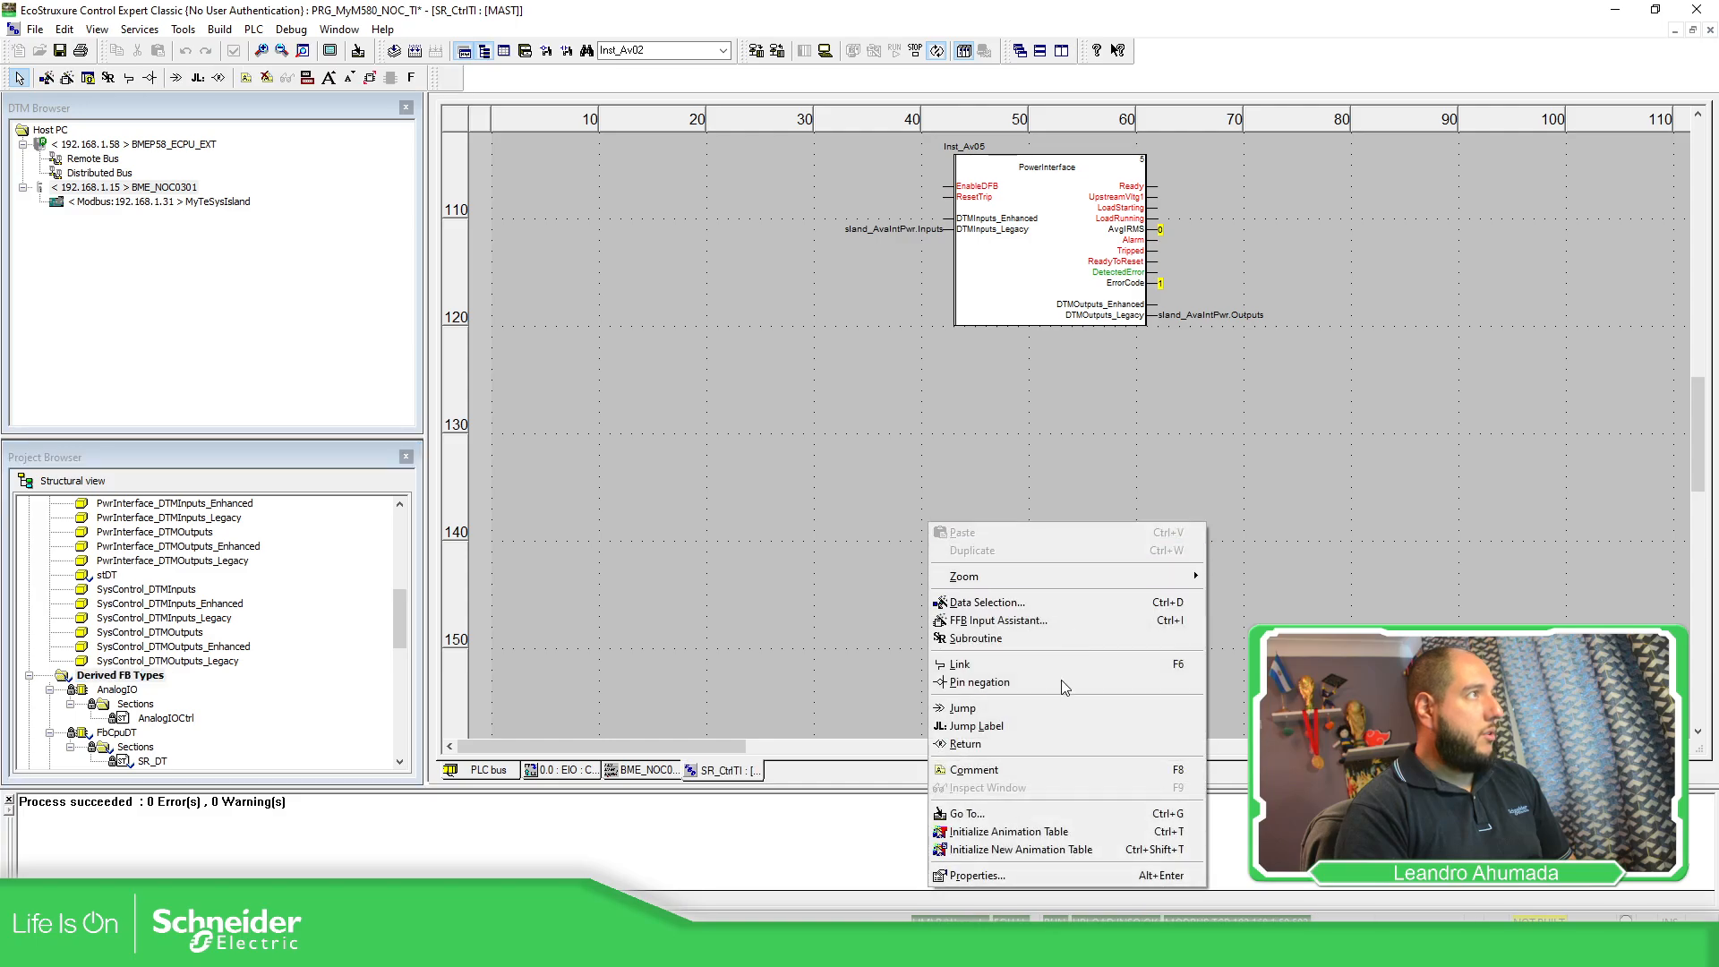
pyautogui.click(1007, 621)
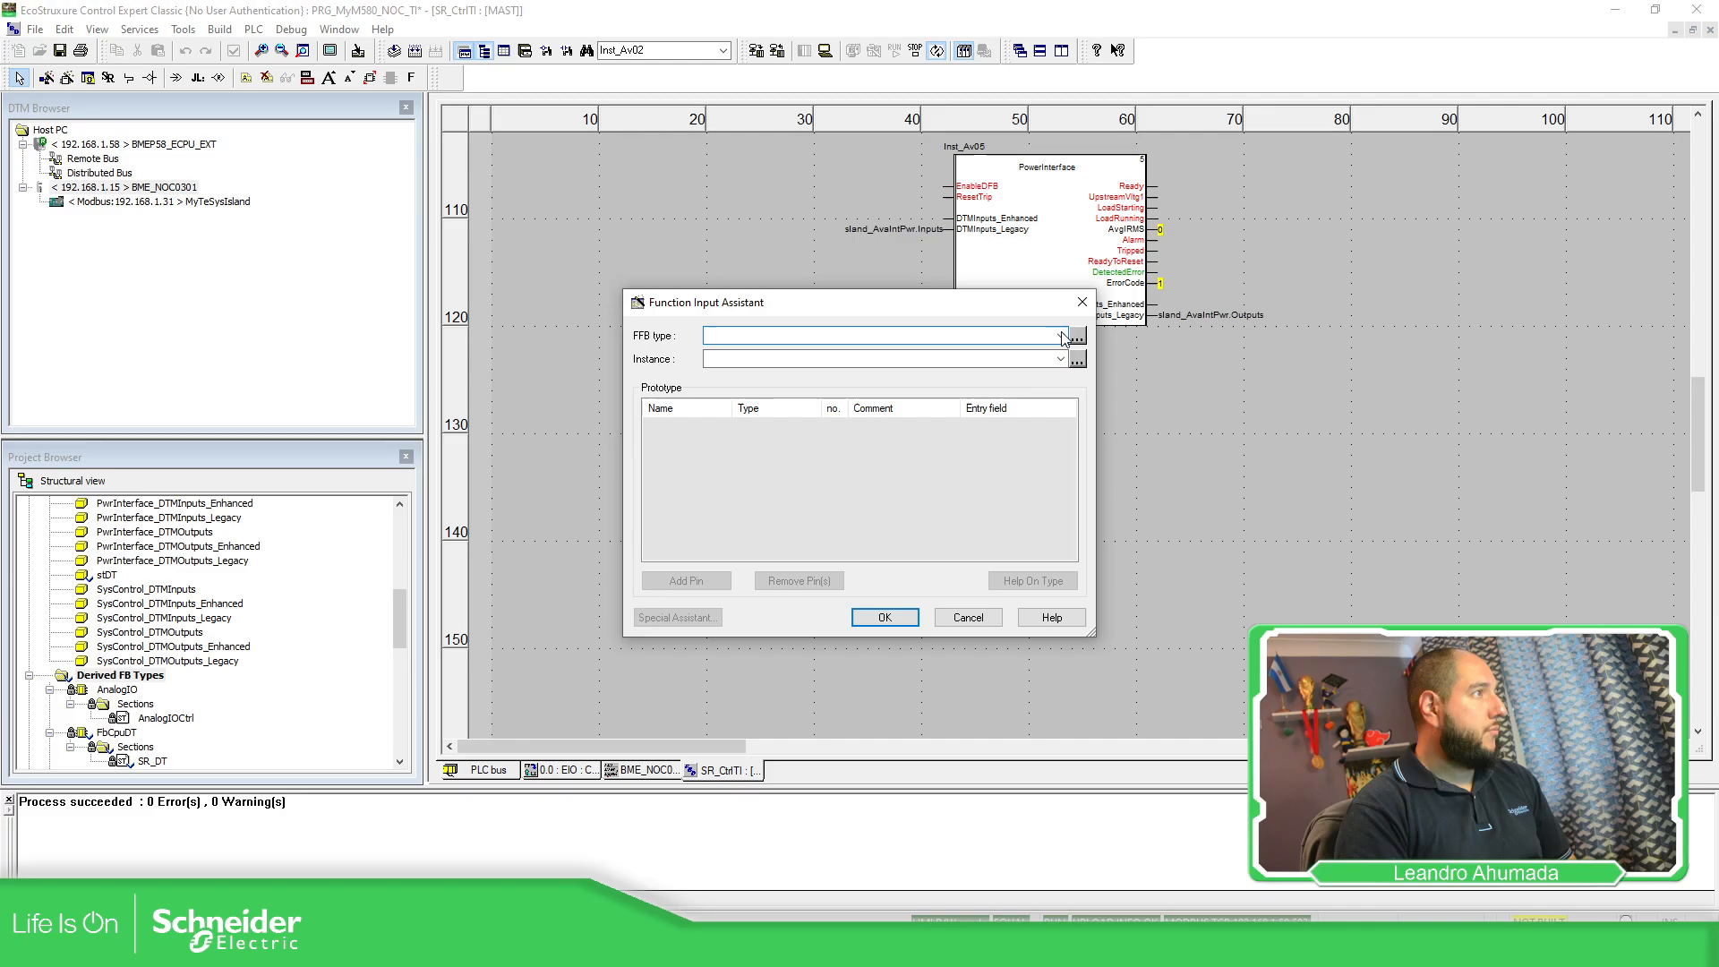
pyautogui.click(1078, 337)
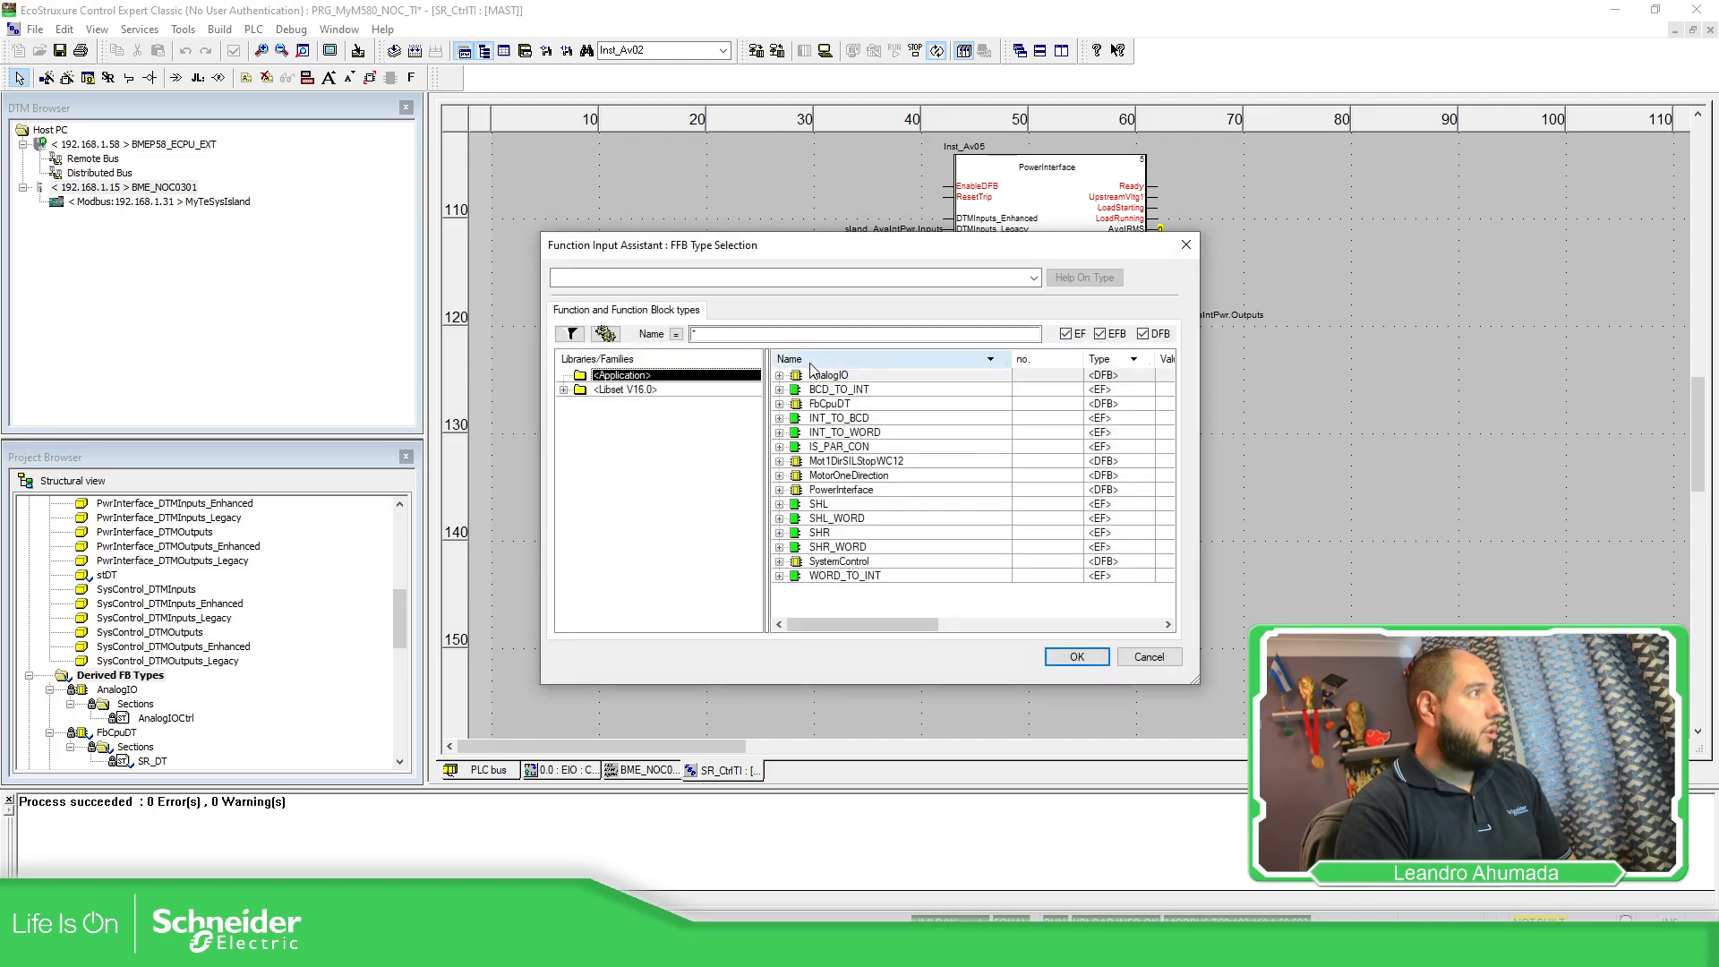
pyautogui.click(841, 405)
pyautogui.click(1076, 657)
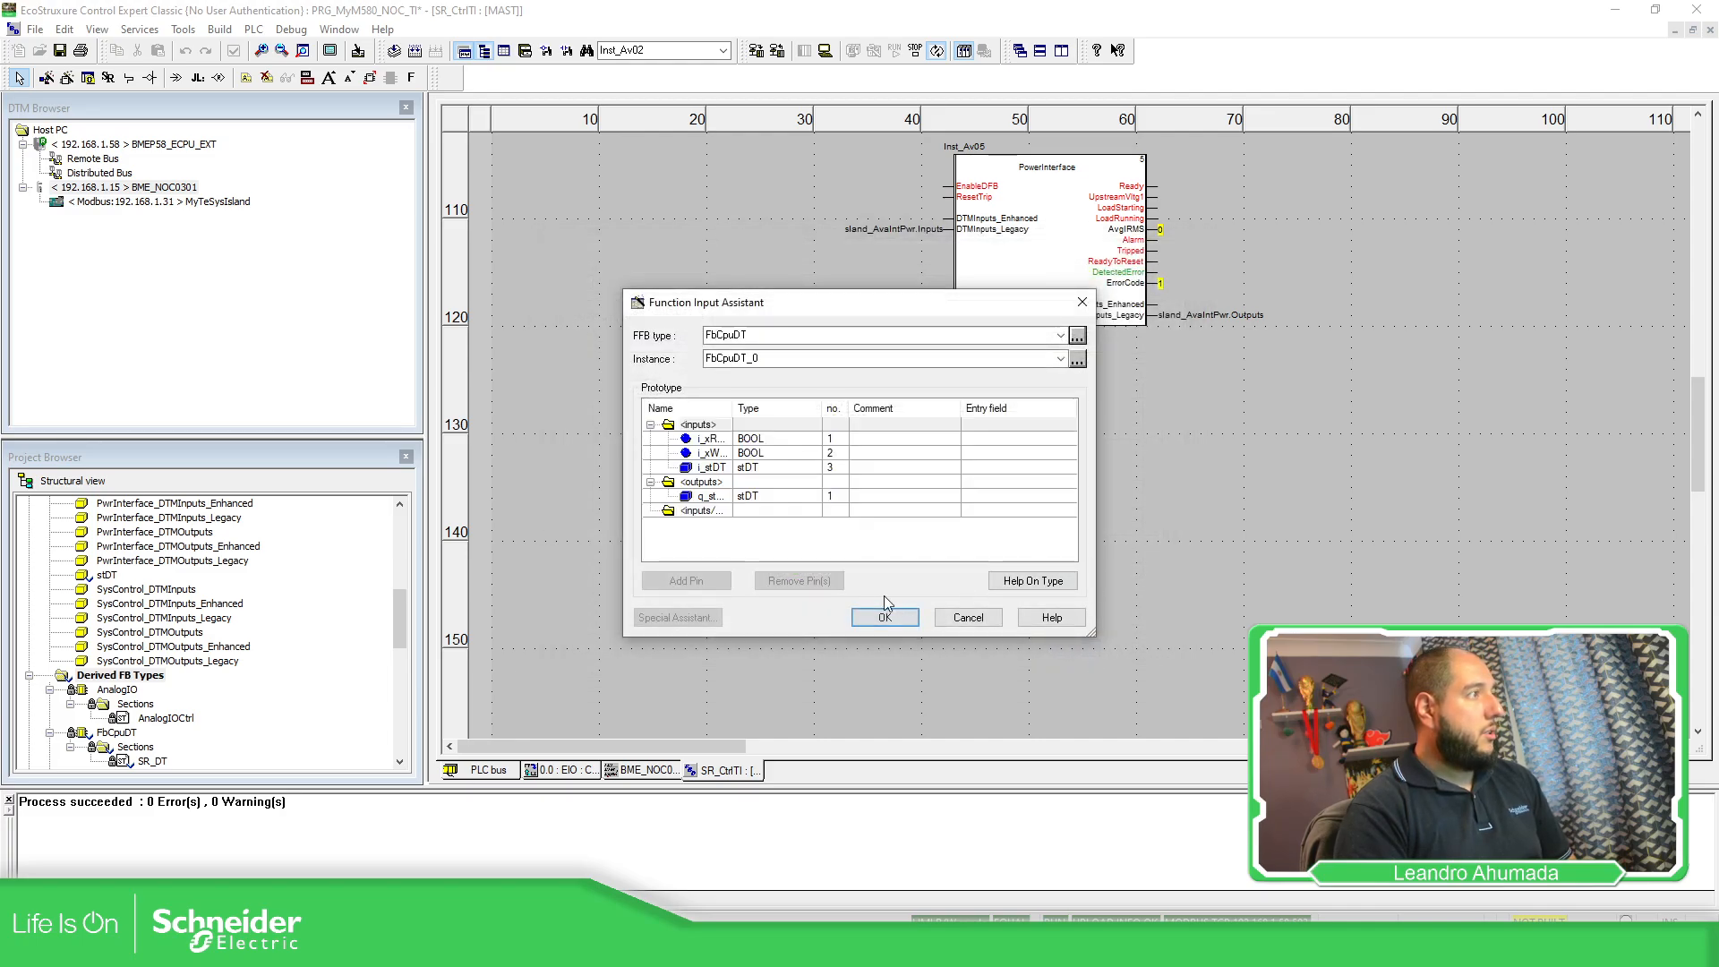
pyautogui.click(900, 618)
pyautogui.click(990, 449)
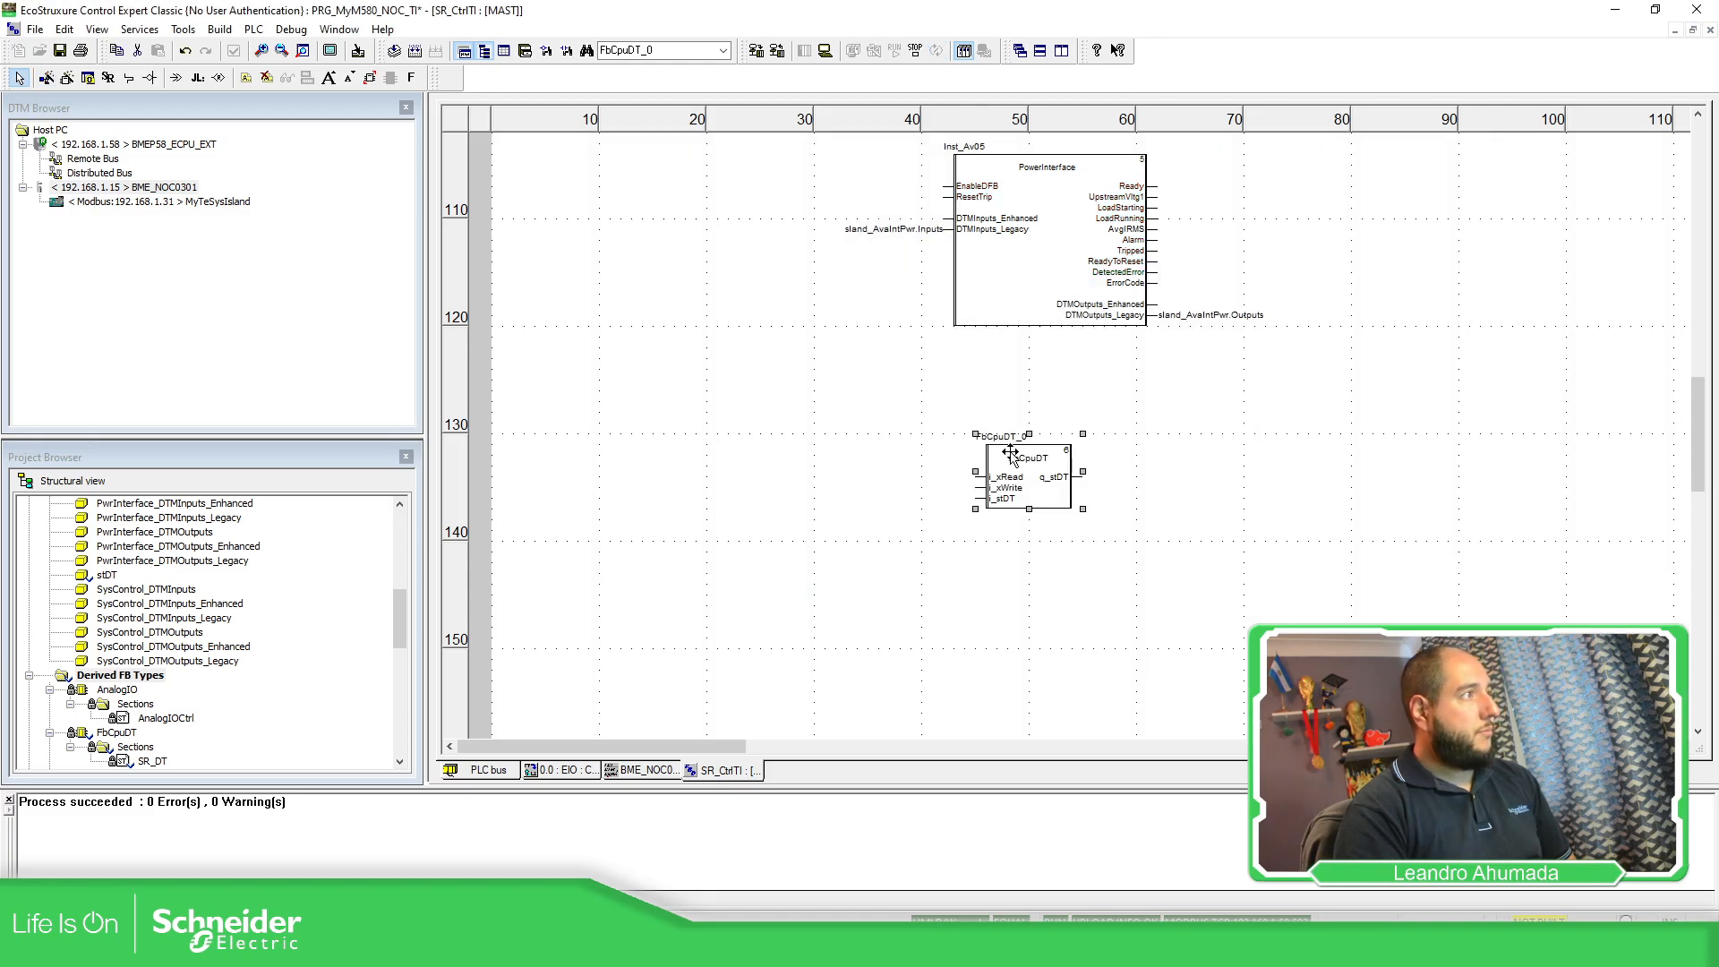
# Build the changes into the running PLC and initialize an animation table for FbCpuDT_0.
pyautogui.rightClick(1130, 450)
pyautogui.rightClick(999, 434)
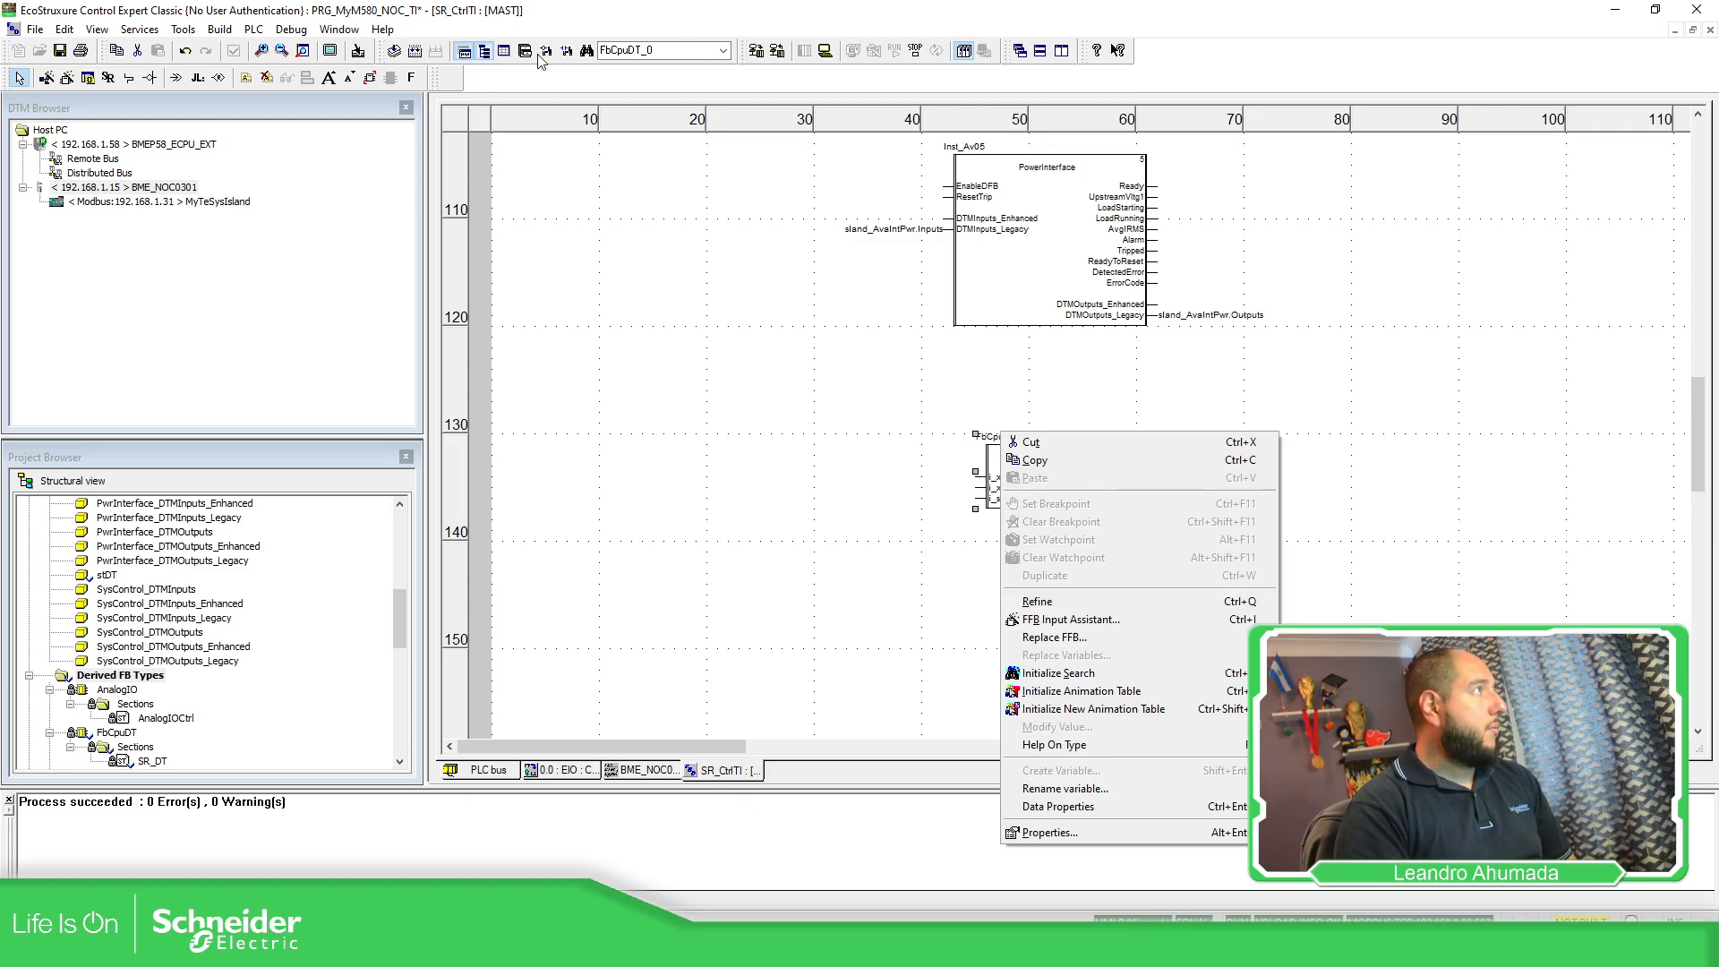
pyautogui.click(415, 58)
pyautogui.click(415, 57)
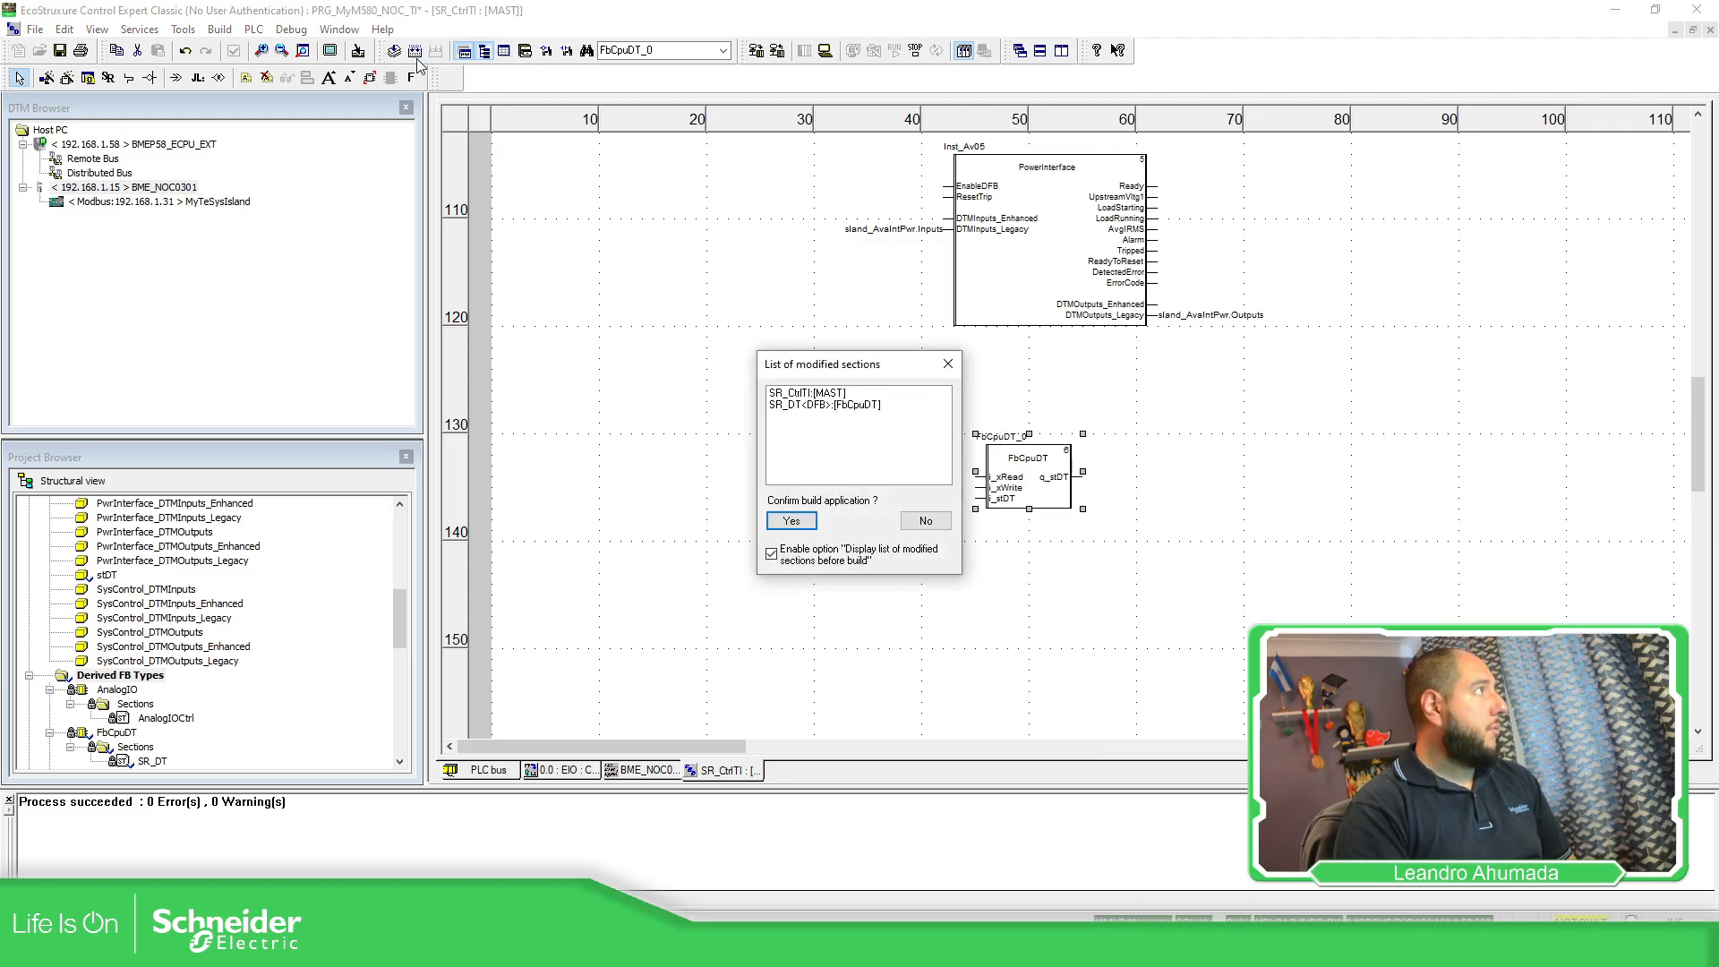
pyautogui.click(797, 517)
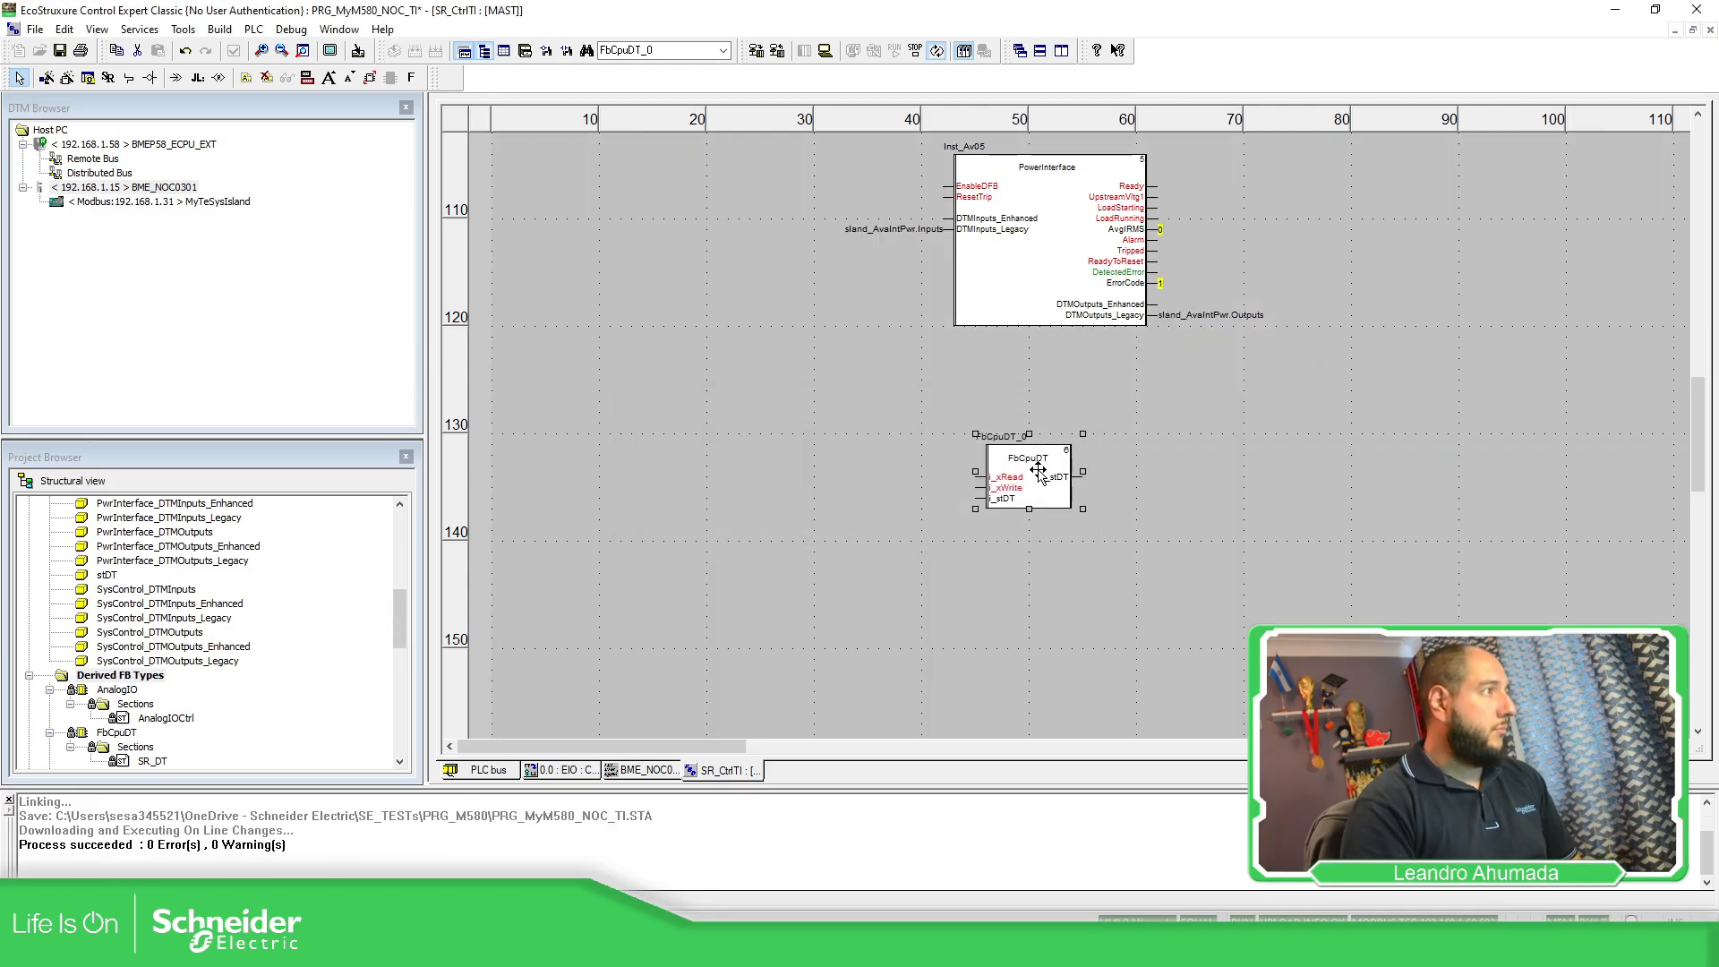
pyautogui.rightClick(1039, 460)
pyautogui.click(1101, 715)
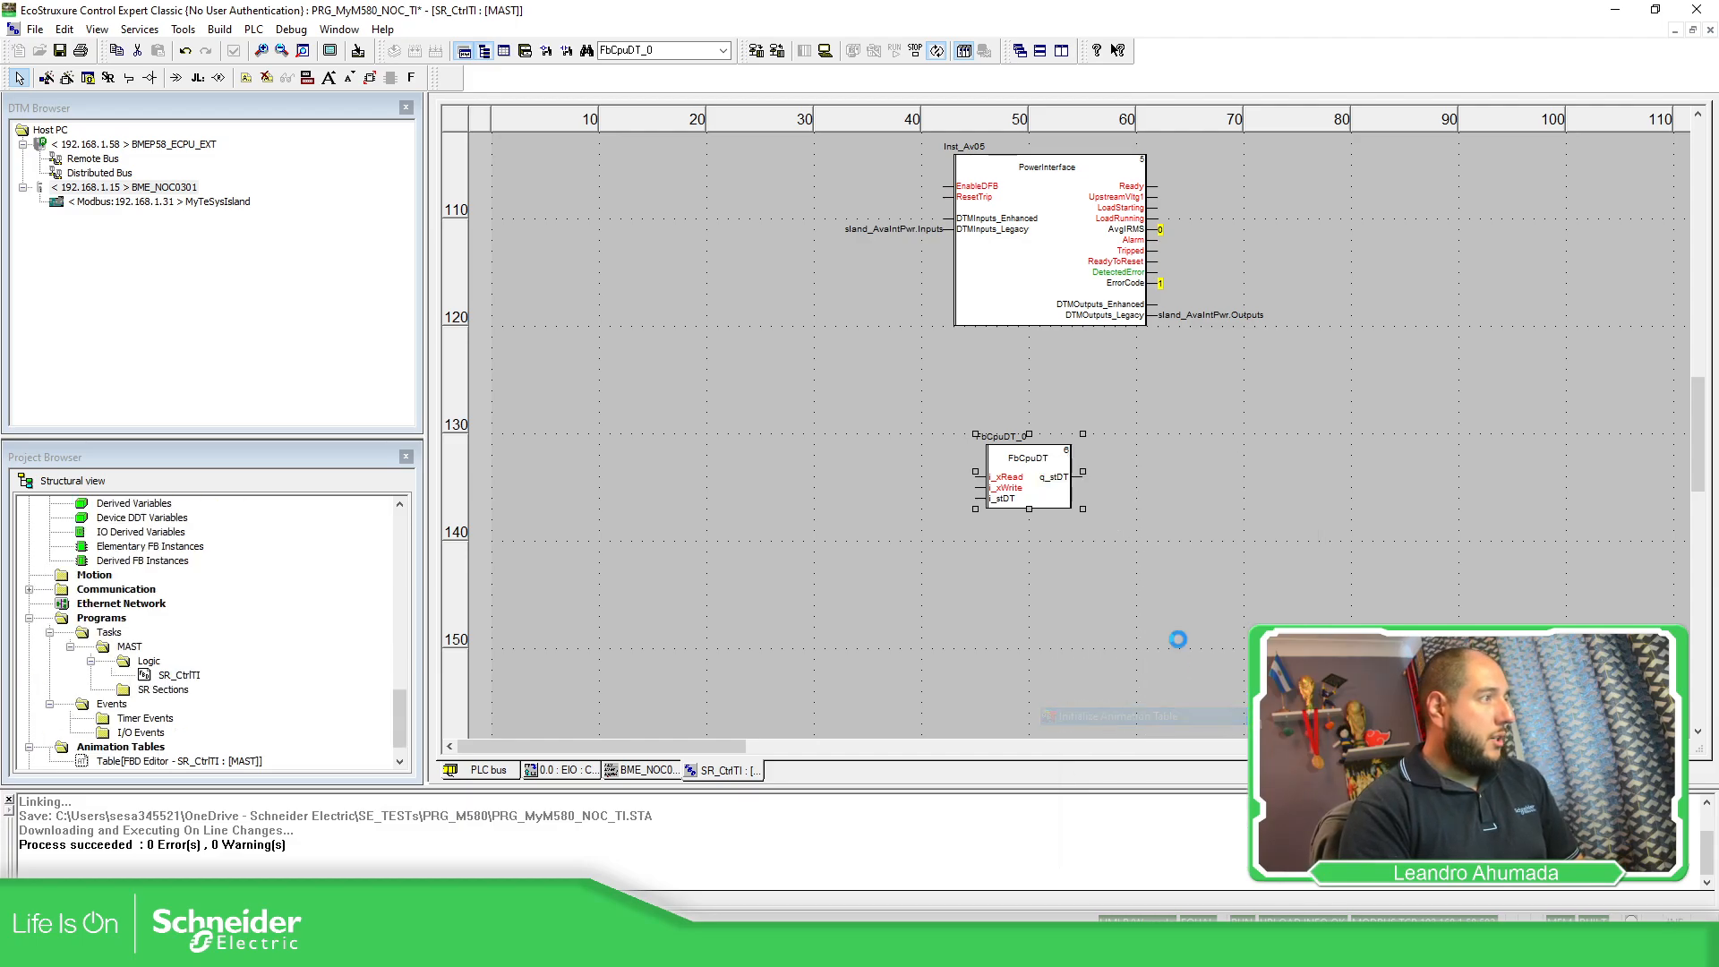
# Expand FbCpuDT_0's input and output date fields and widen the name column.
pyautogui.click(456, 158)
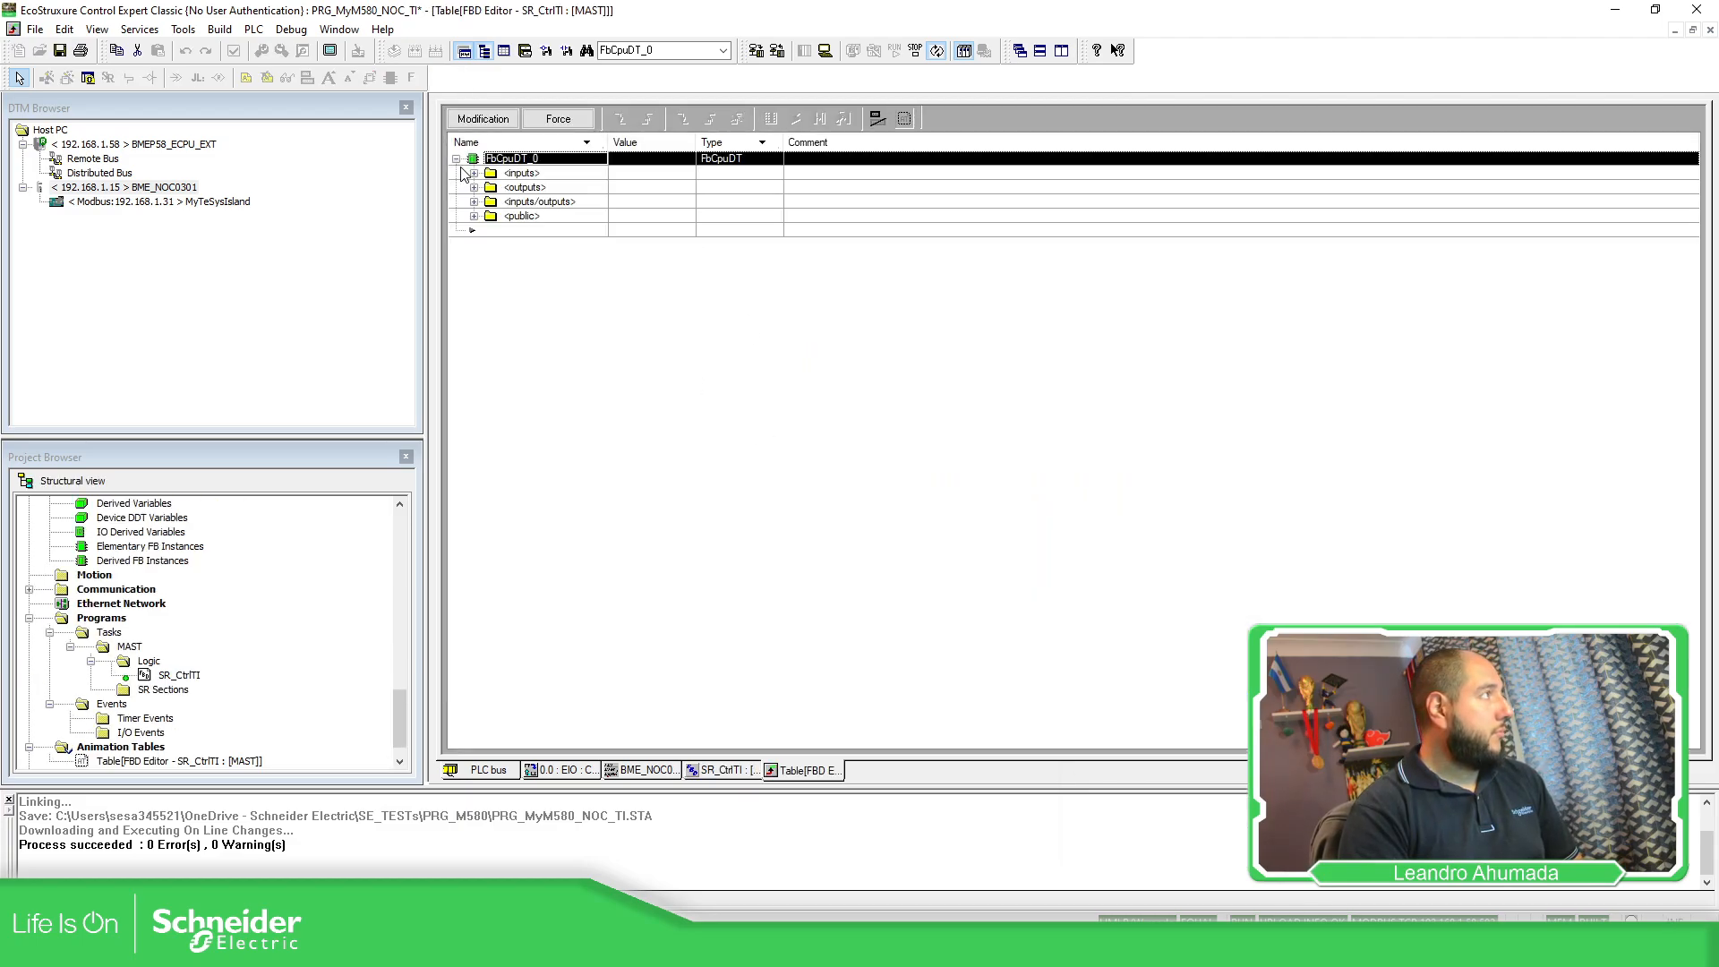
pyautogui.click(481, 174)
pyautogui.click(474, 174)
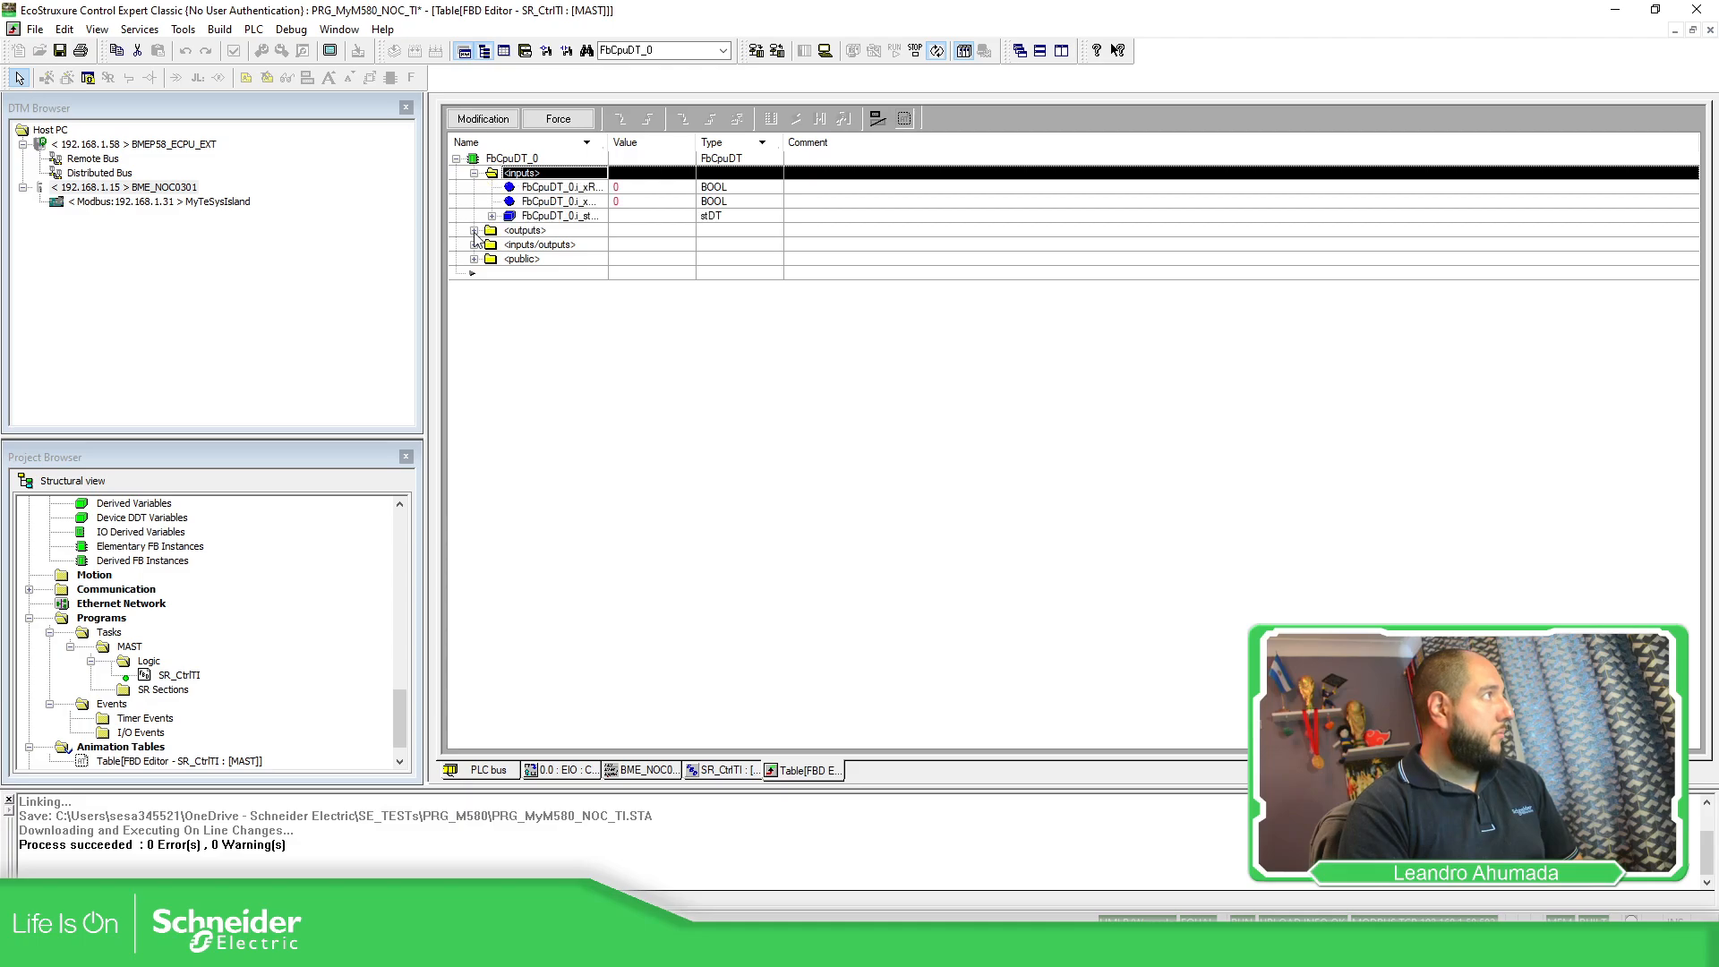
pyautogui.click(474, 230)
pyautogui.click(491, 244)
pyautogui.click(491, 216)
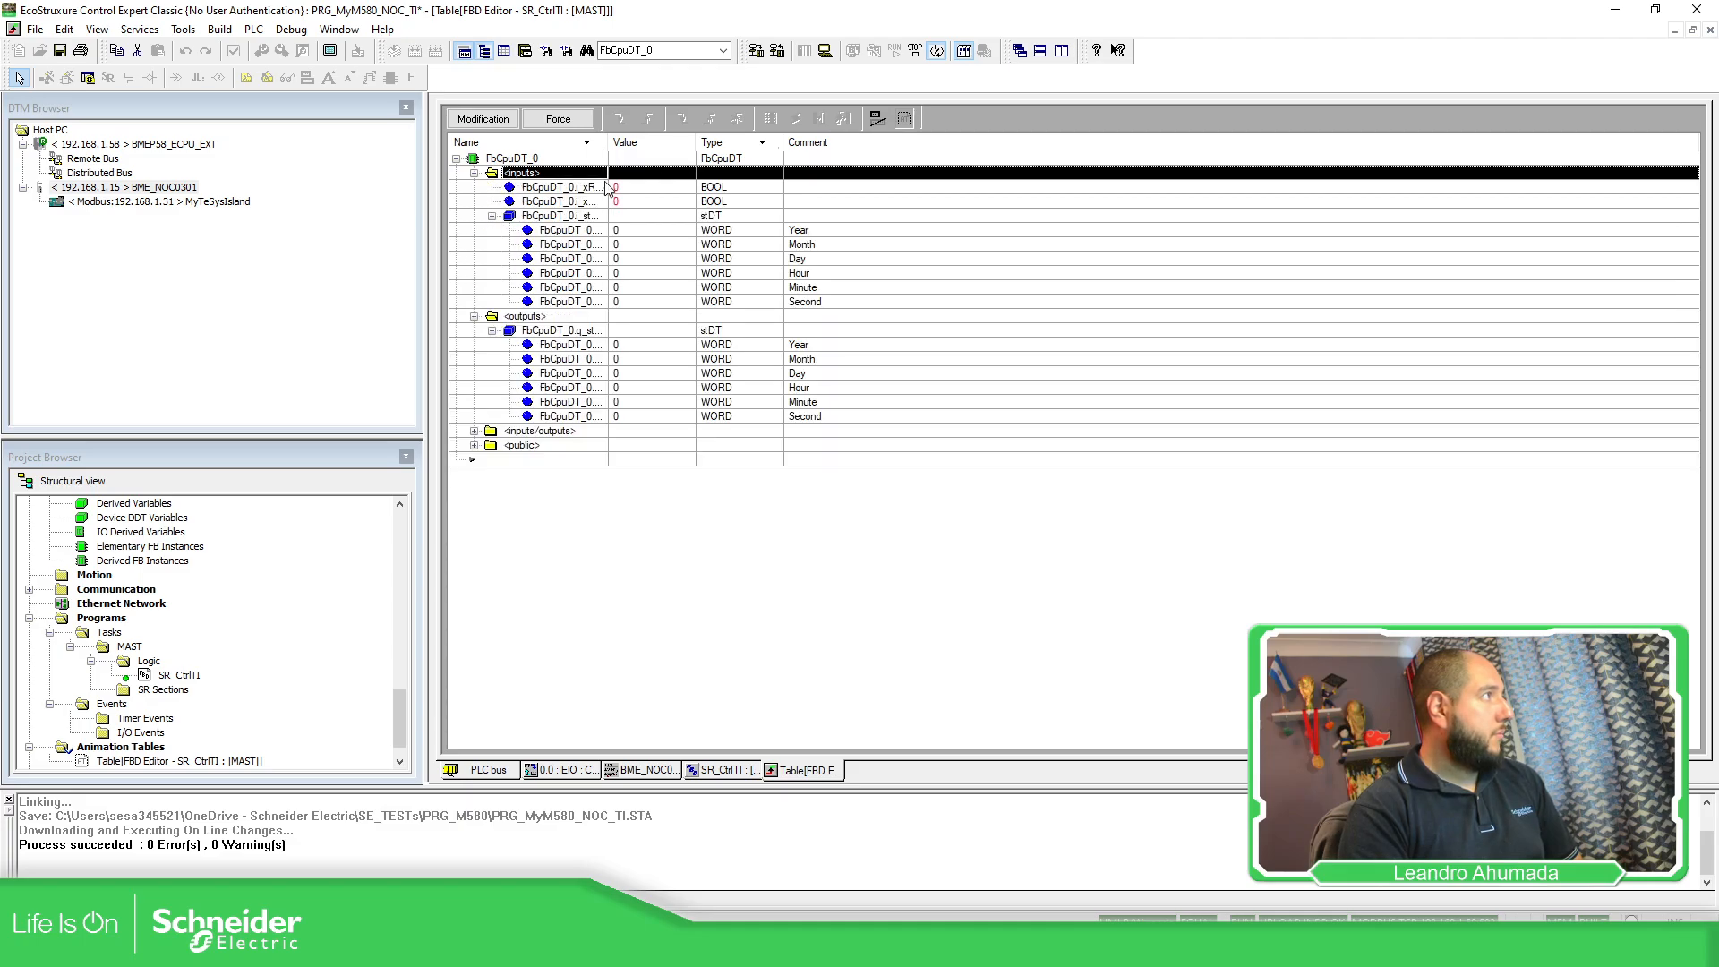
pyautogui.moveTo(609, 142); pyautogui.dragTo(690, 141)
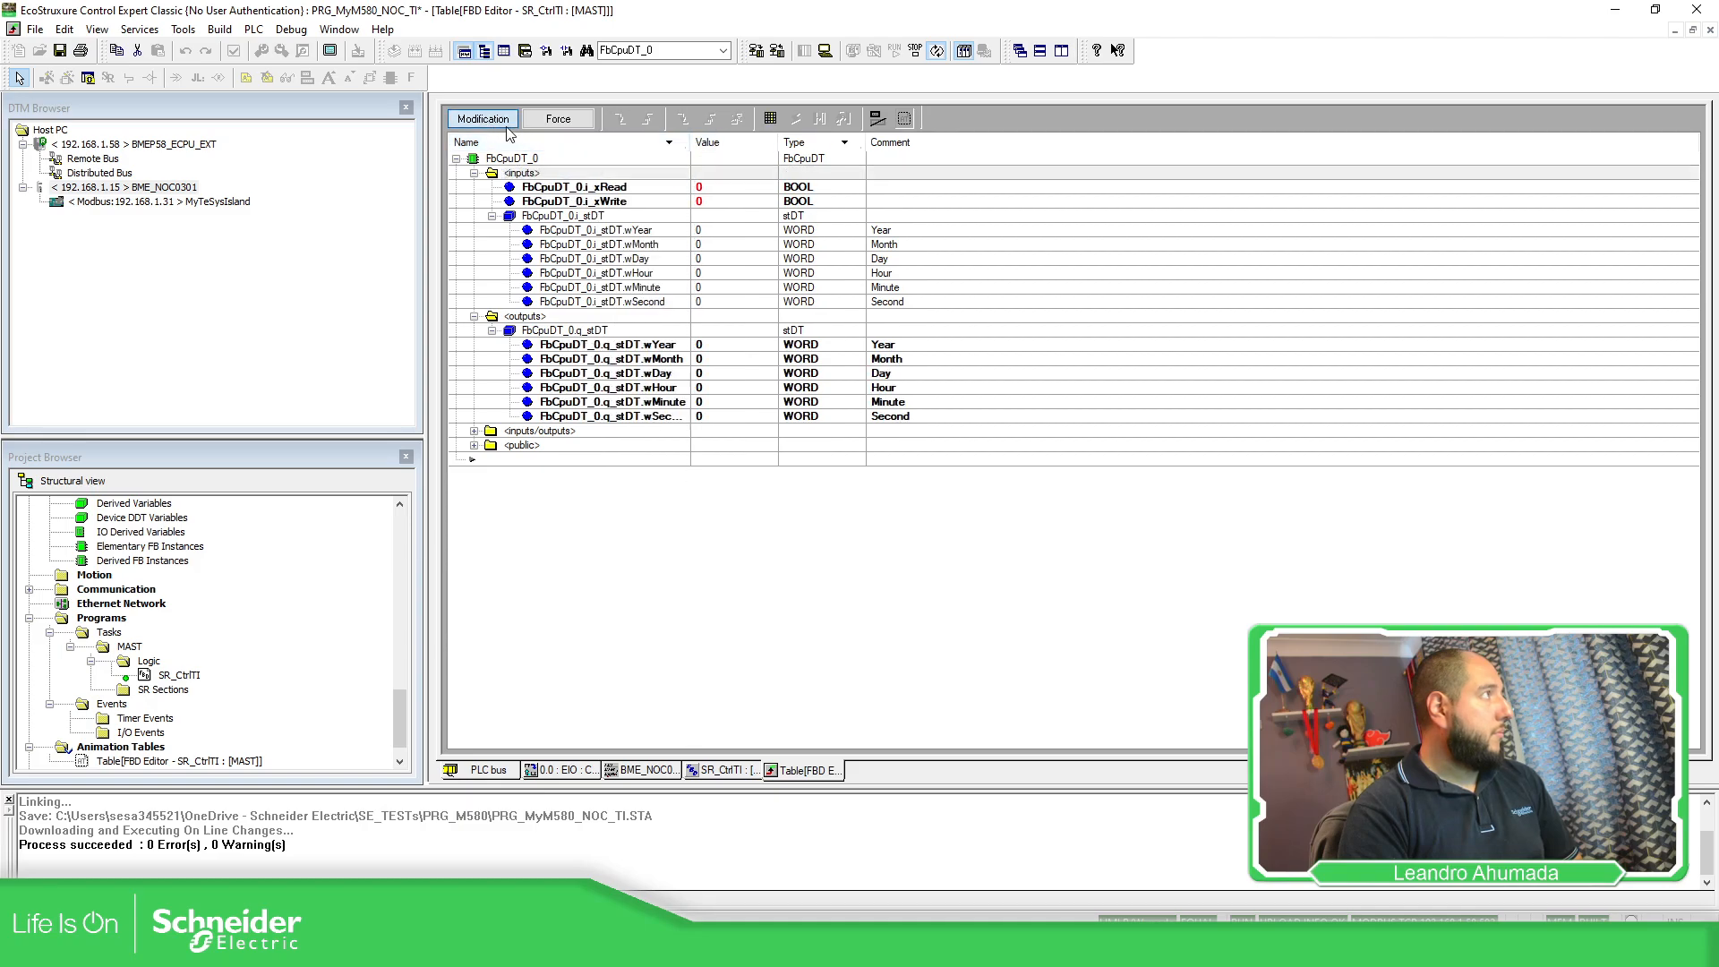
# Set i_xRead to 1 to read PLC date 2024/7/1 14:08, with the island web page alongside.
pyautogui.click(736, 188)
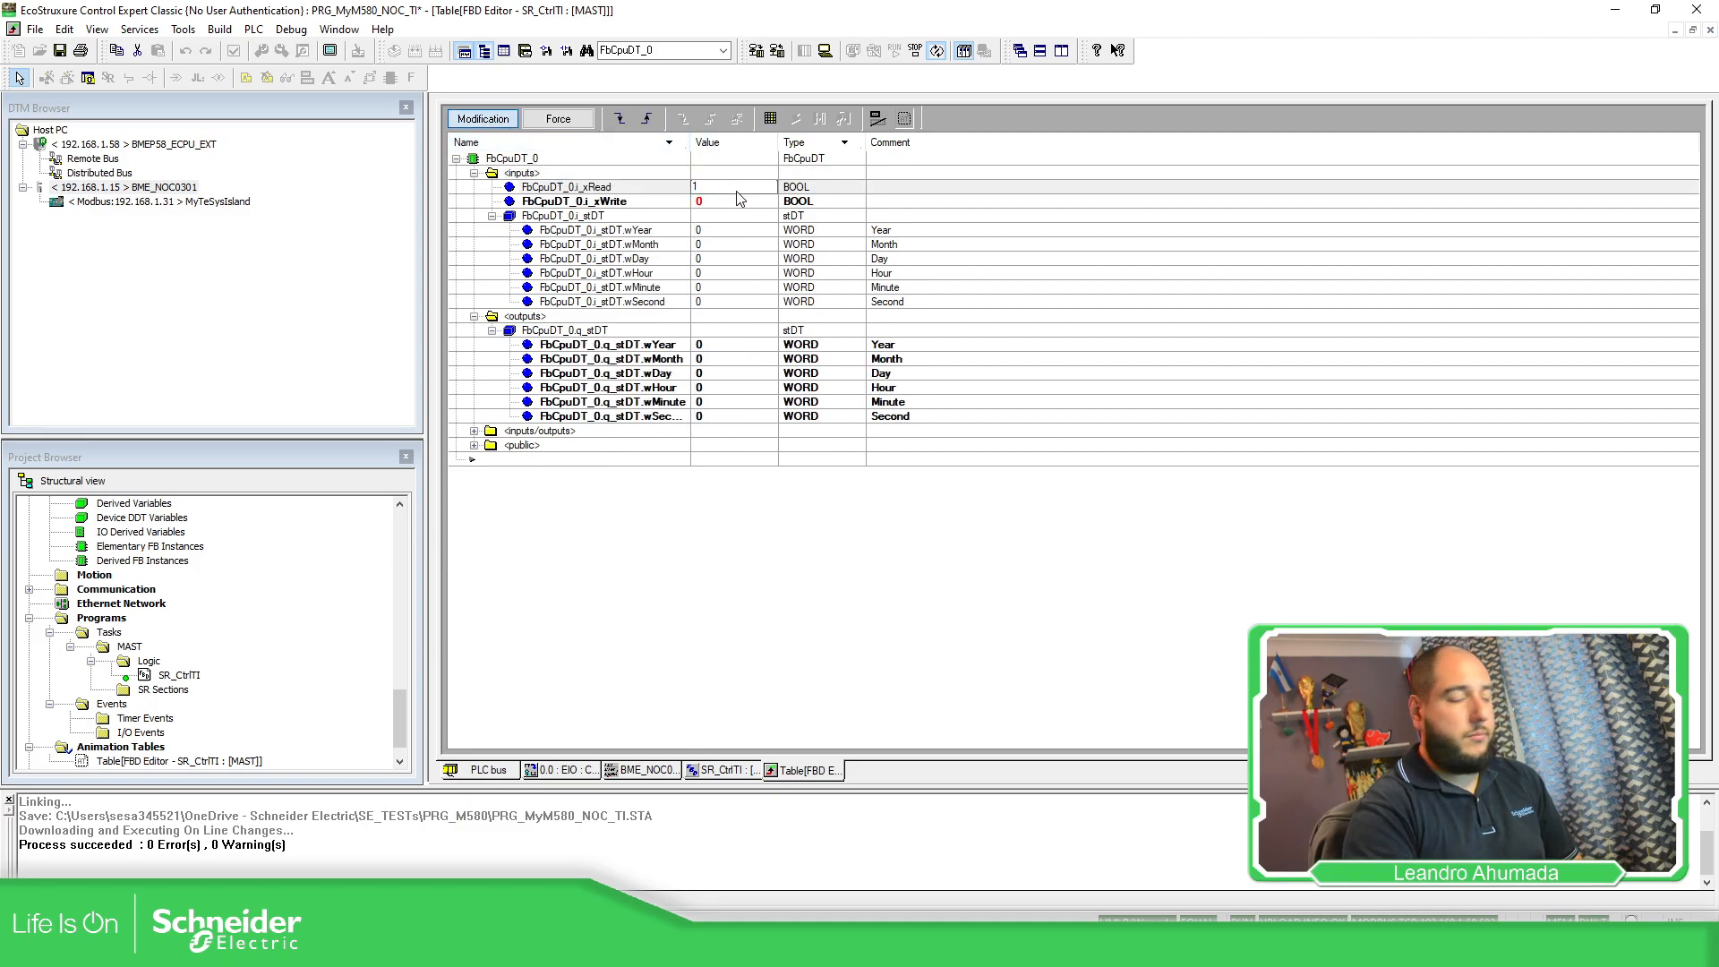
pyautogui.press('Return')
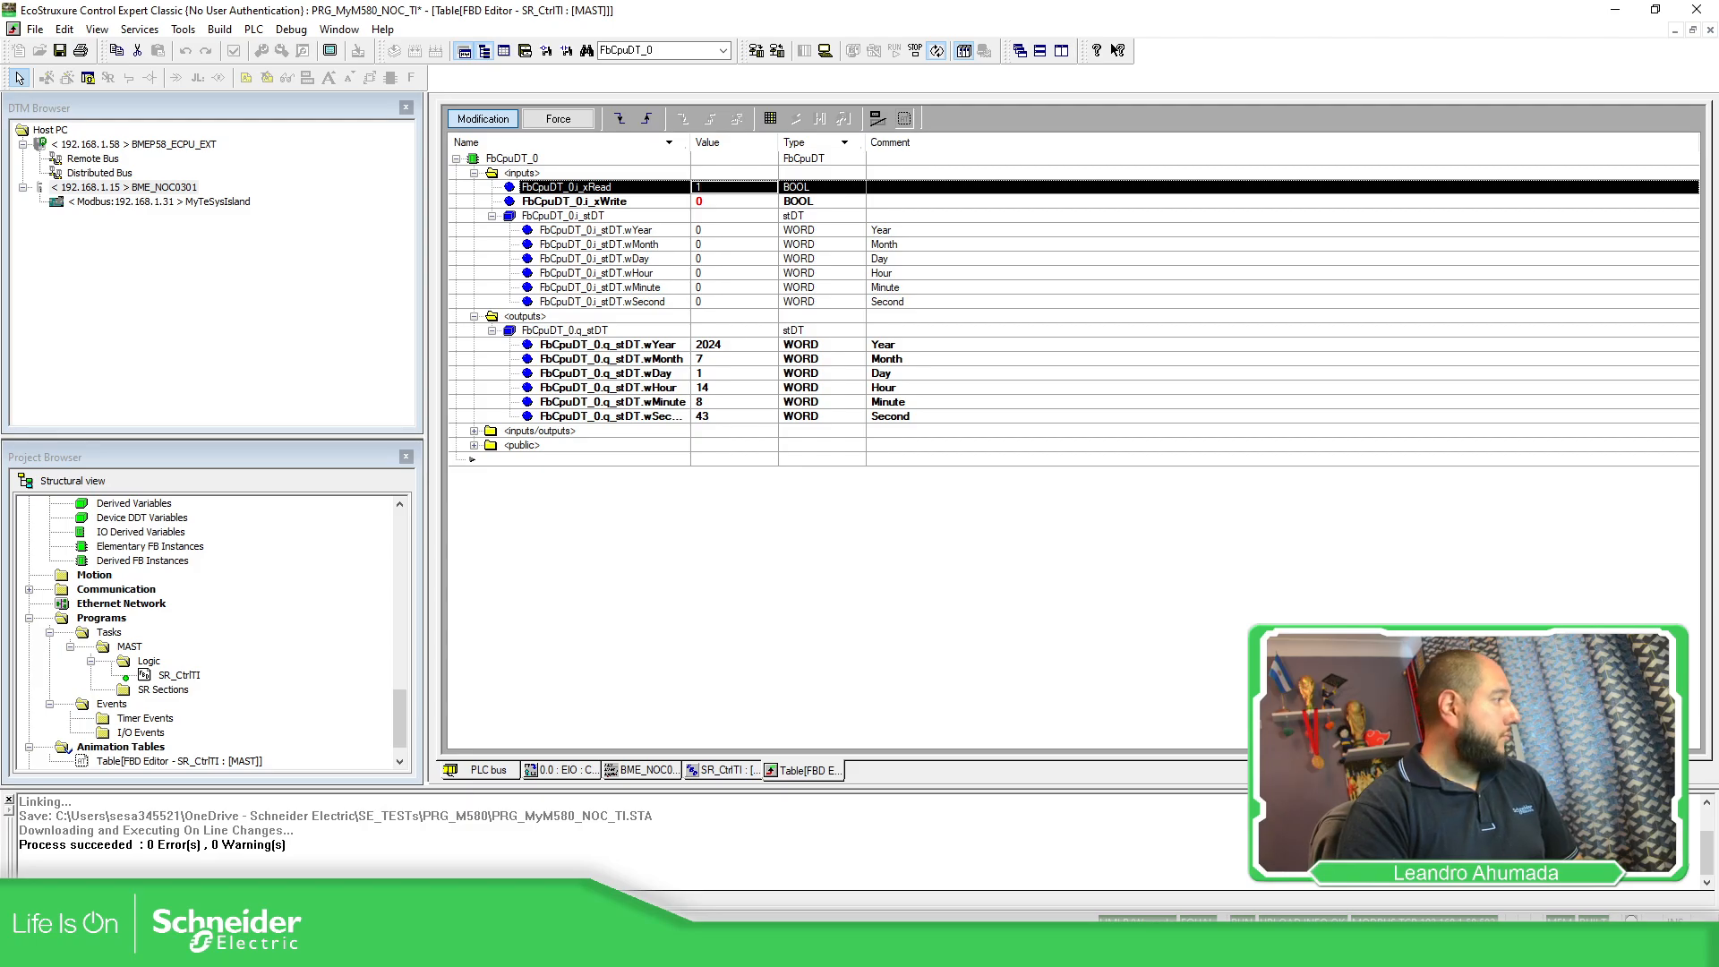
pyautogui.click(721, 948)
pyautogui.moveTo(895, 14); pyautogui.dragTo(1302, 61)
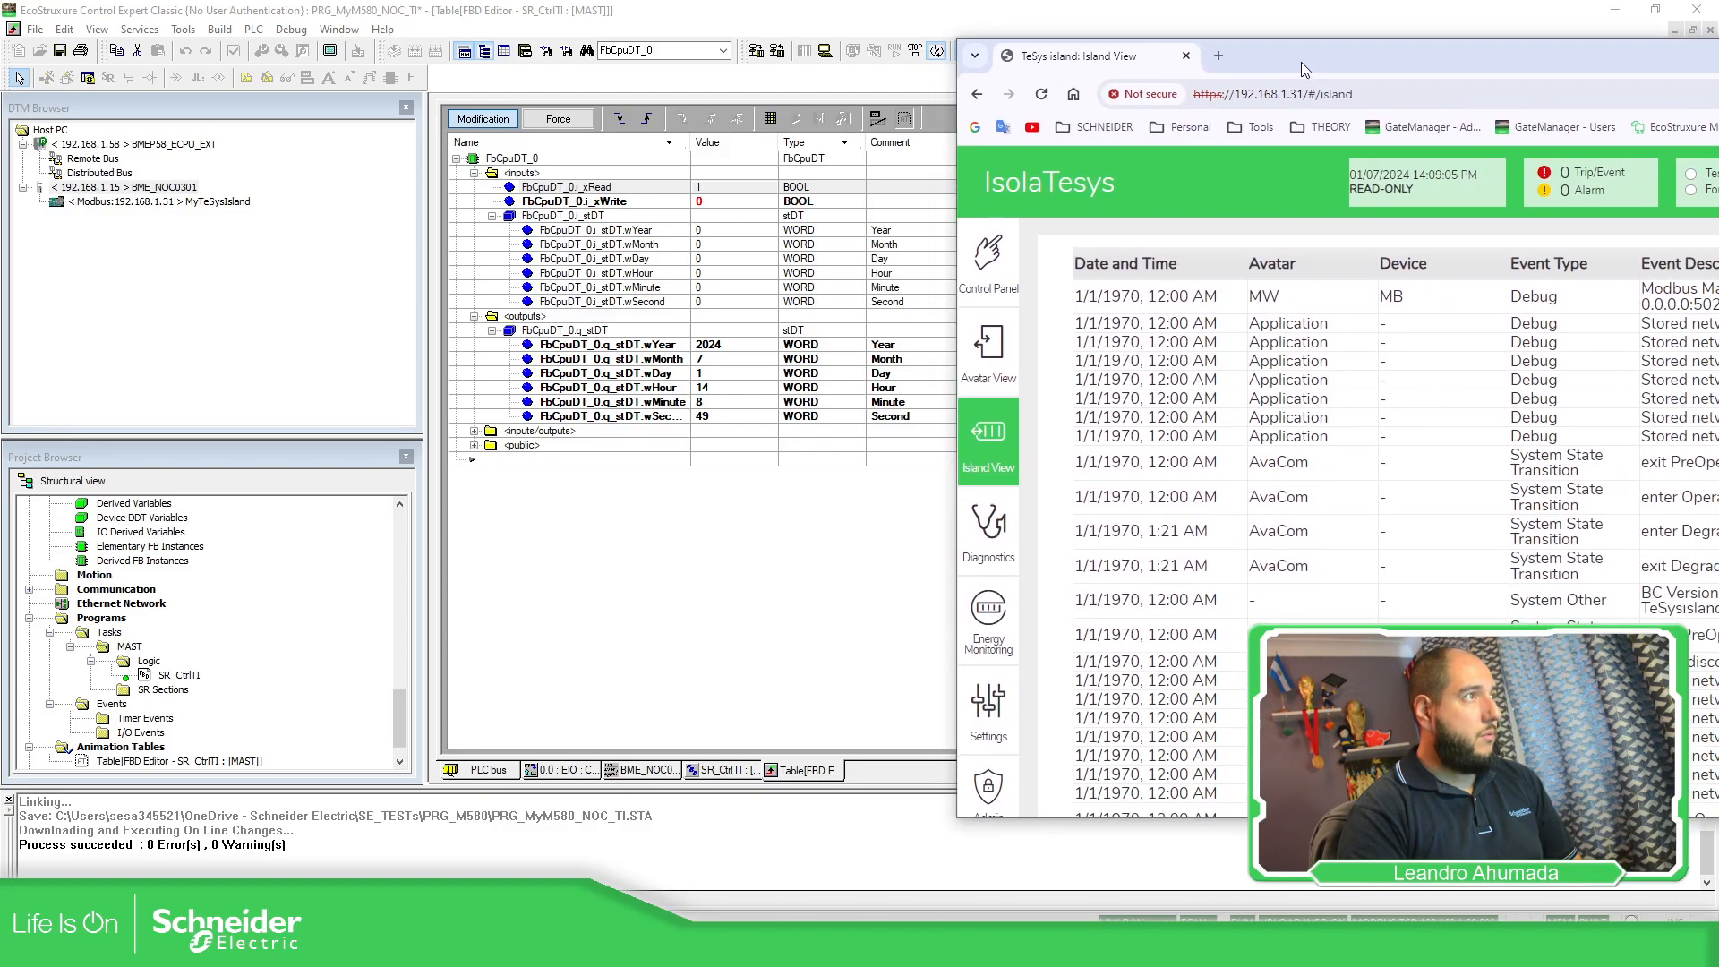
# Check the event log's newest entry dated 1/7/2024 2:06 PM, then return to Control Expert.
pyautogui.scroll(-3, 1197, 546)
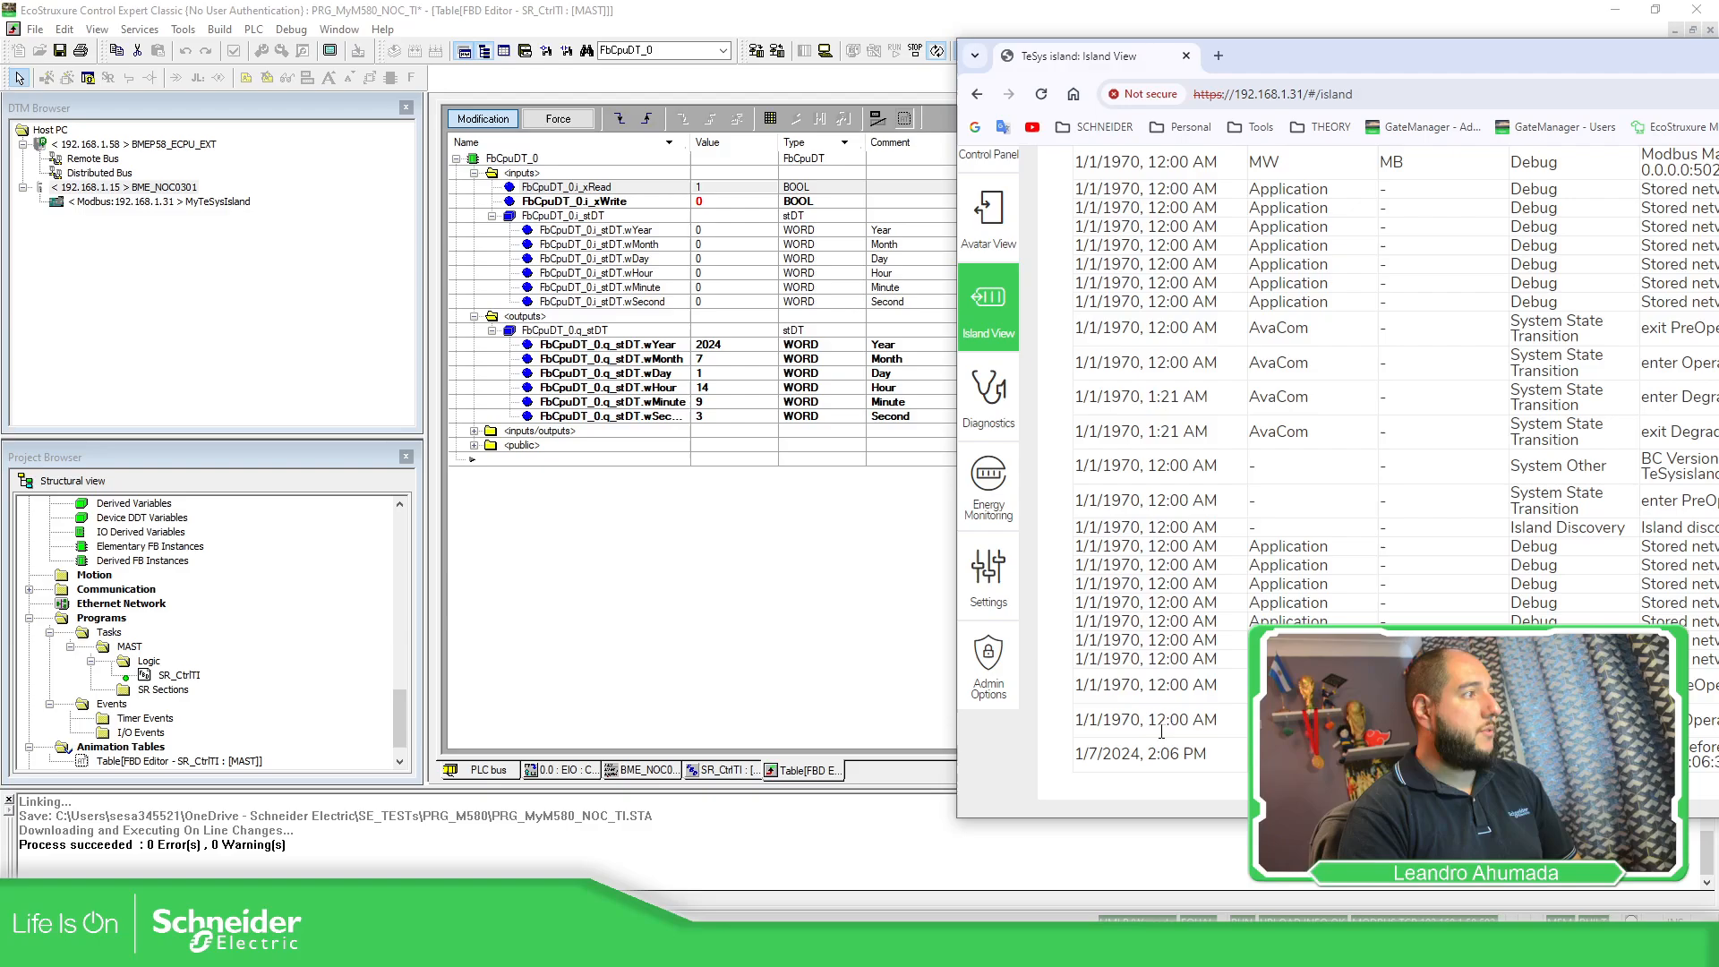
pyautogui.click(800, 602)
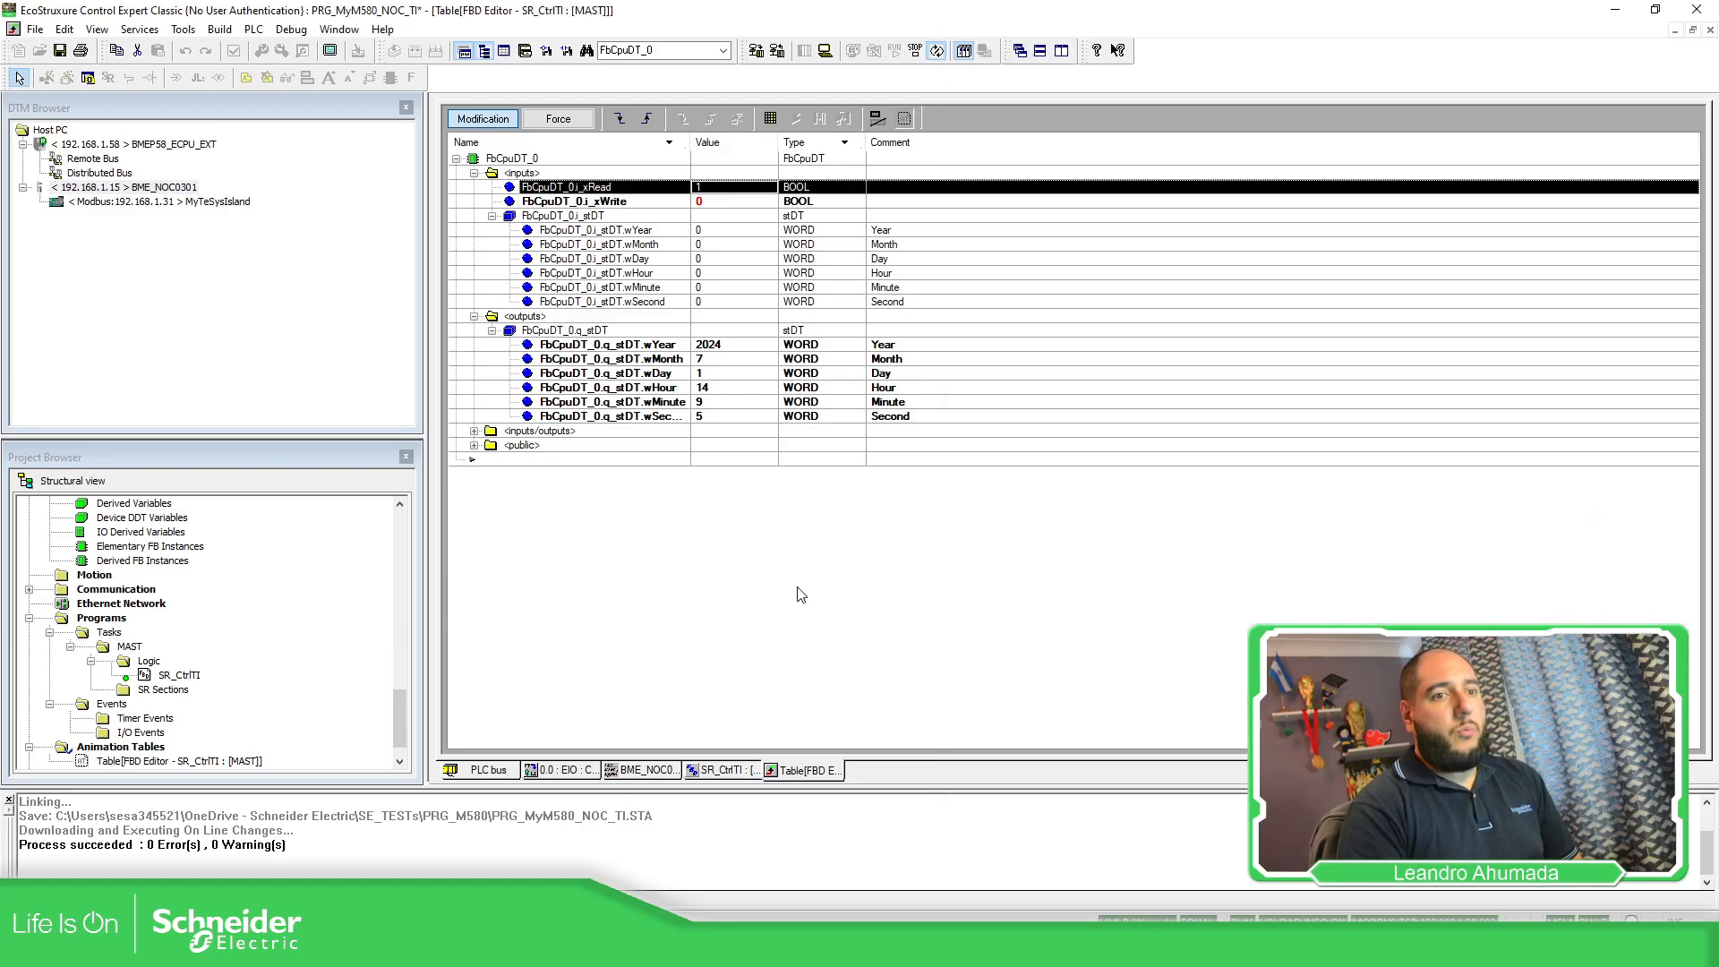